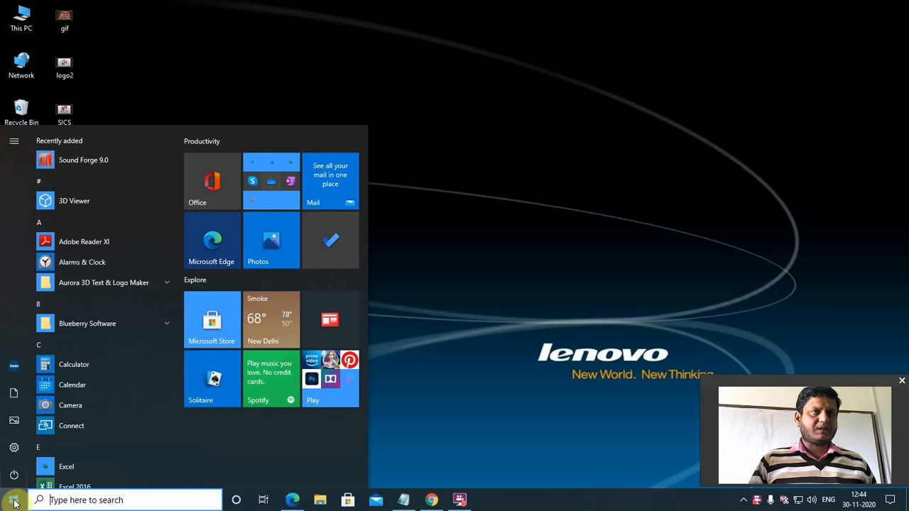
- Start Microsoft Access 2010, dismiss the Office activation wizard and open the recent database db1.accdb
text(a)
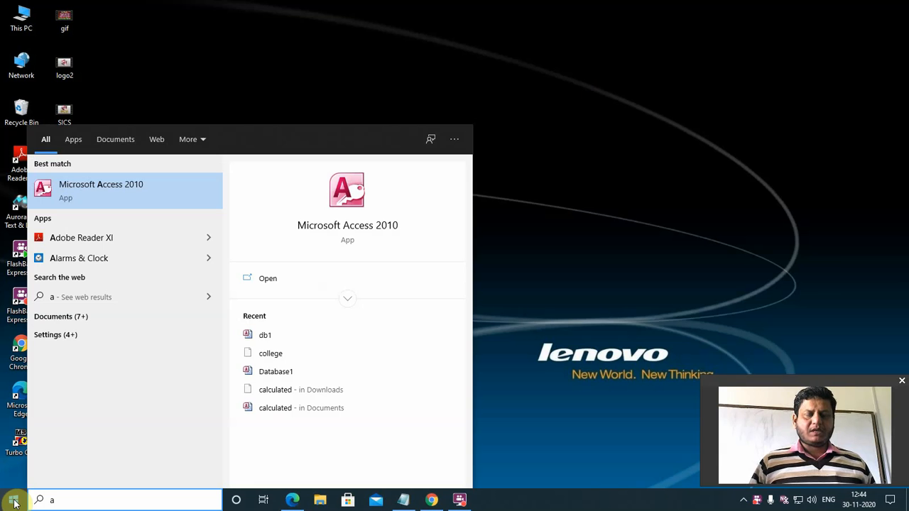
key(Return)
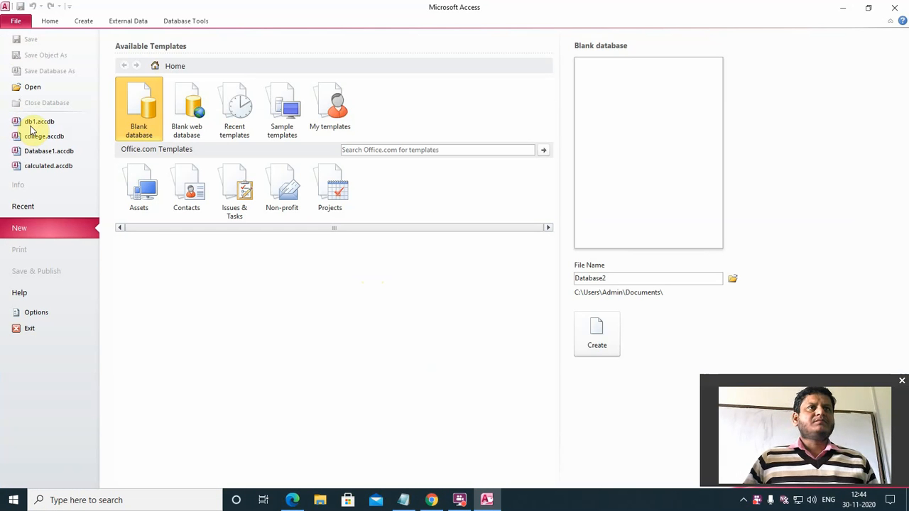
click(32, 122)
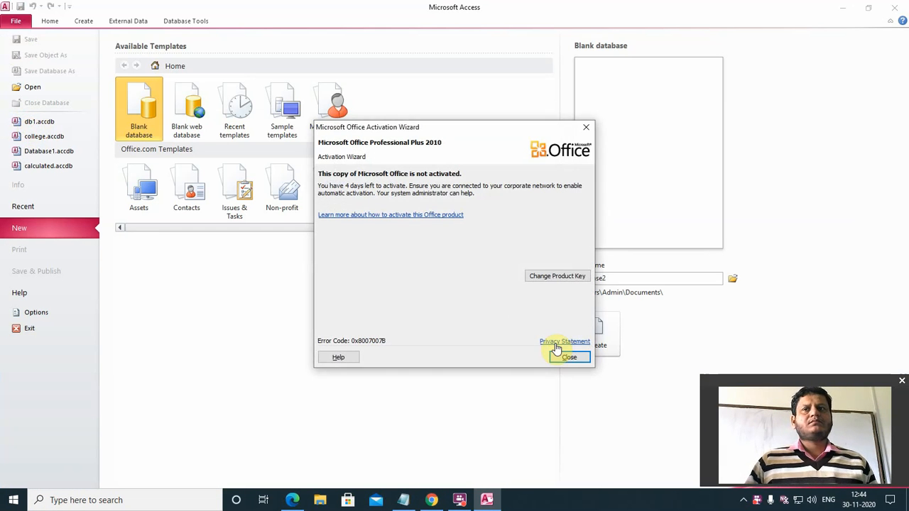
click(569, 357)
click(49, 138)
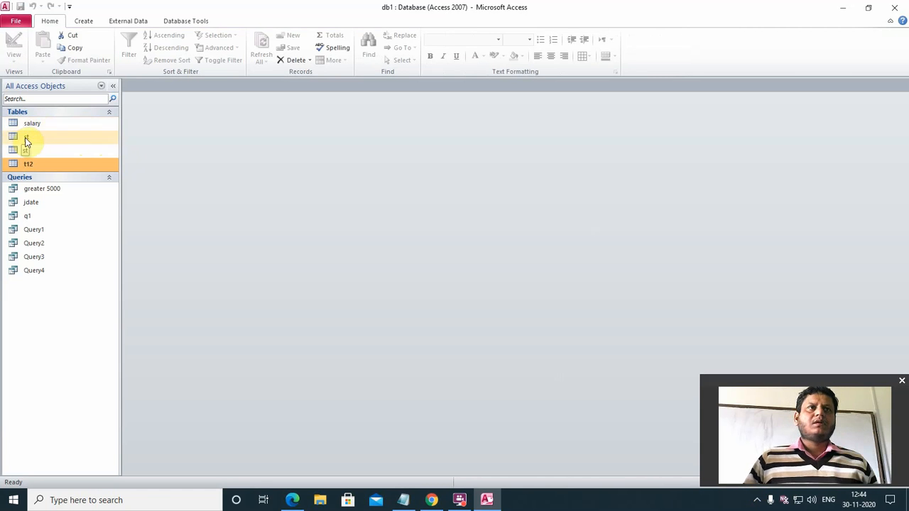
- Open table t12 in Design View and select its stname field
right_click(26, 165)
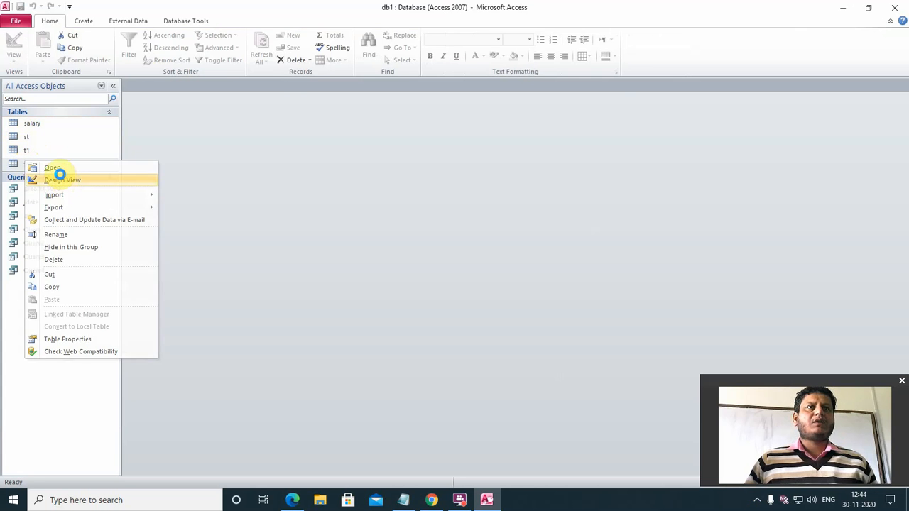
click(60, 178)
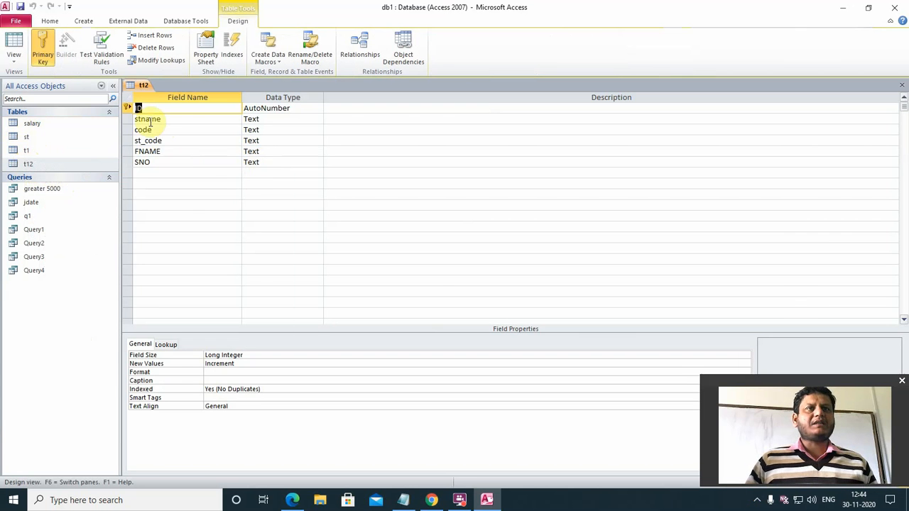
click(167, 119)
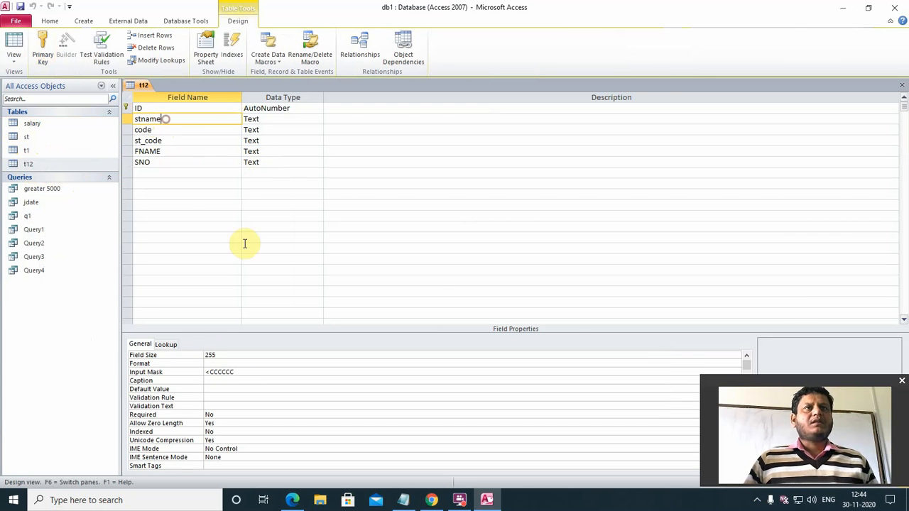
- Examine the Format, Input Mask and Caption properties of stname, including the masks offered by the Input Mask Wizard, without changing them
drag(242, 372, 185, 365)
click(229, 363)
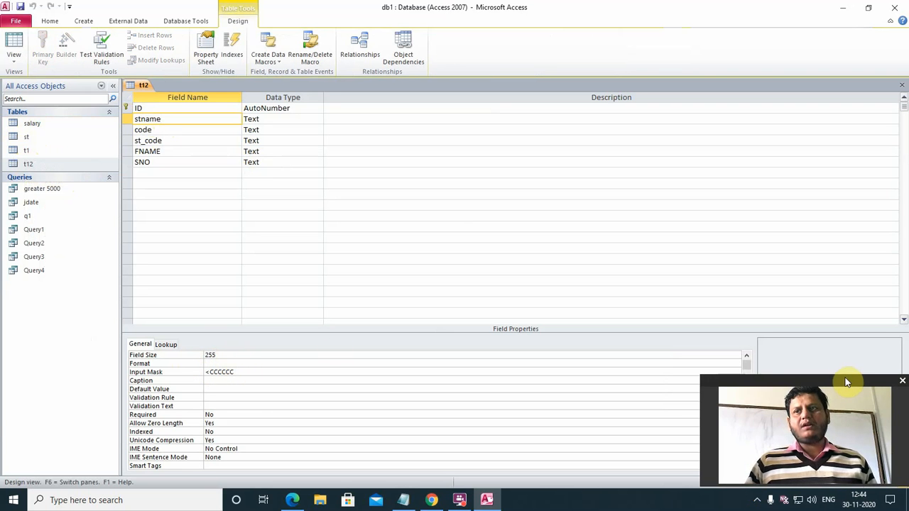
drag(844, 384, 846, 189)
click(195, 364)
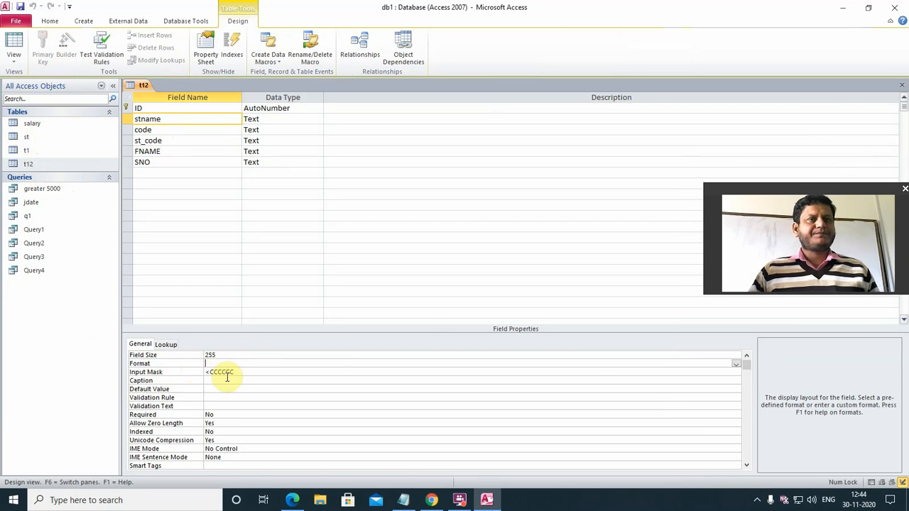
click(263, 370)
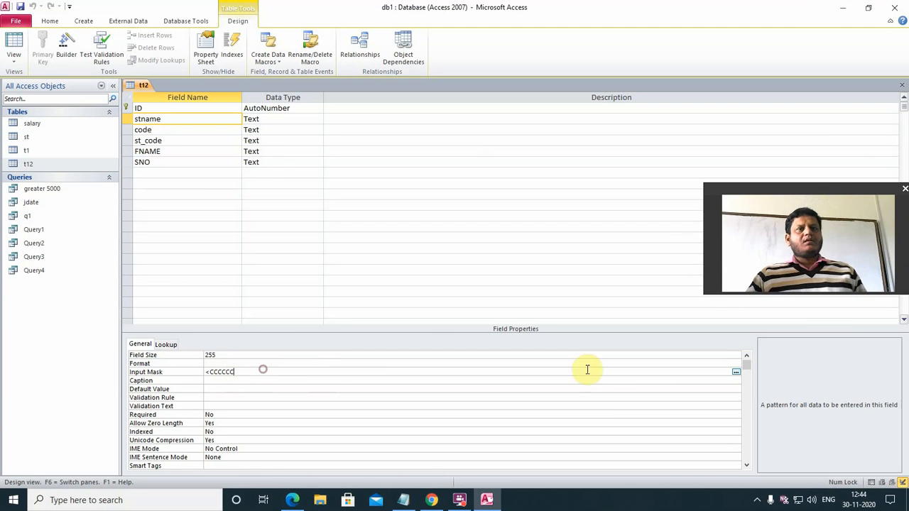
click(735, 374)
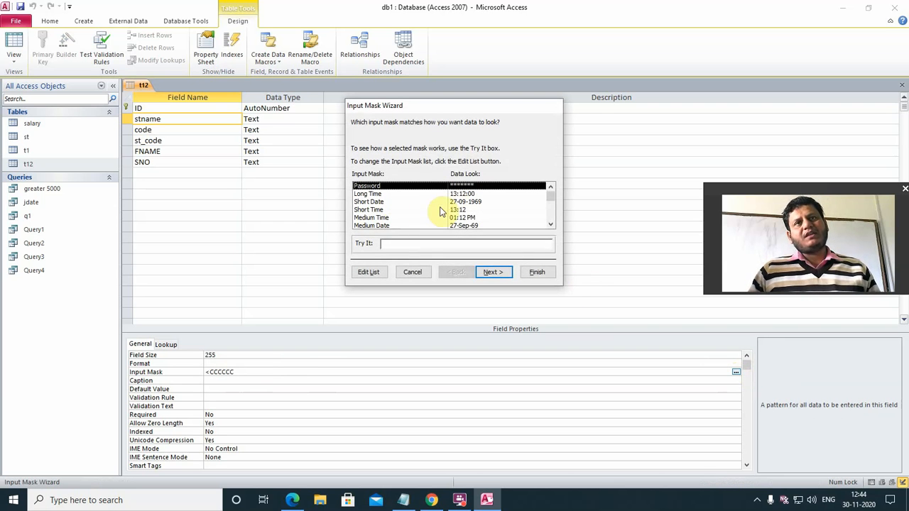
click(550, 199)
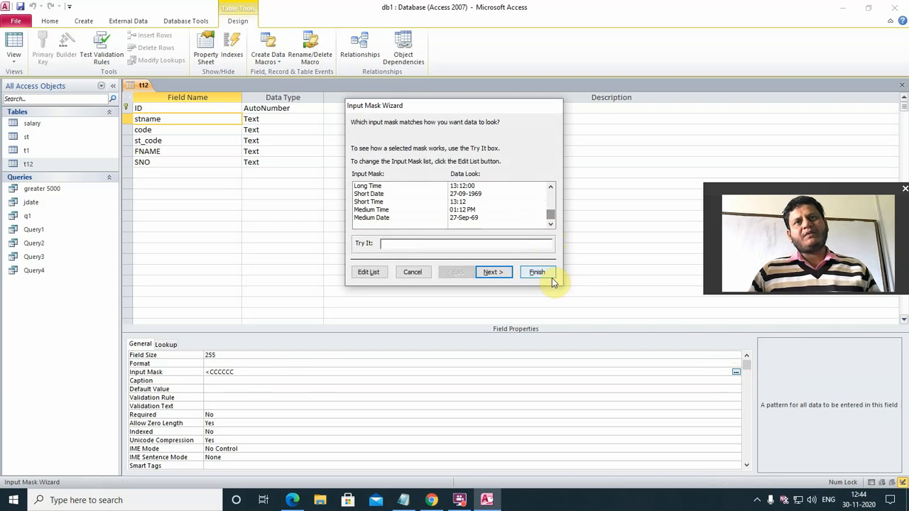
click(412, 273)
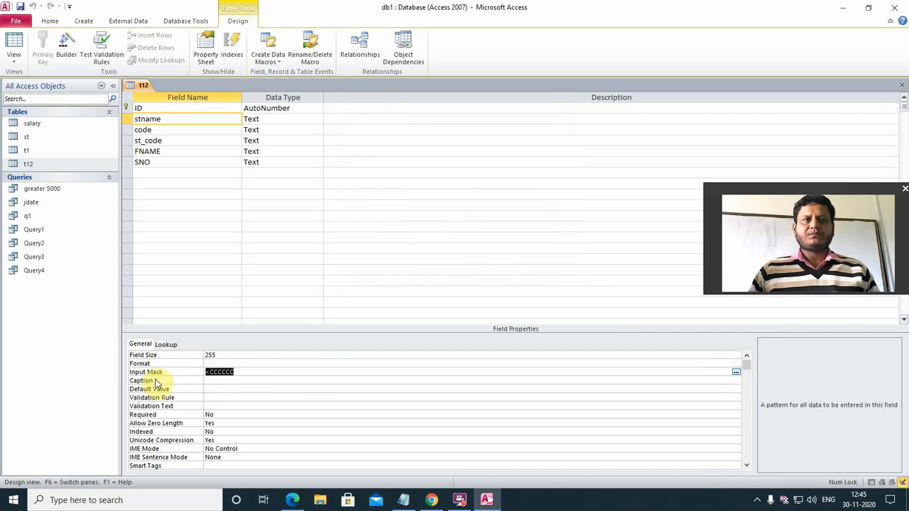
click(177, 382)
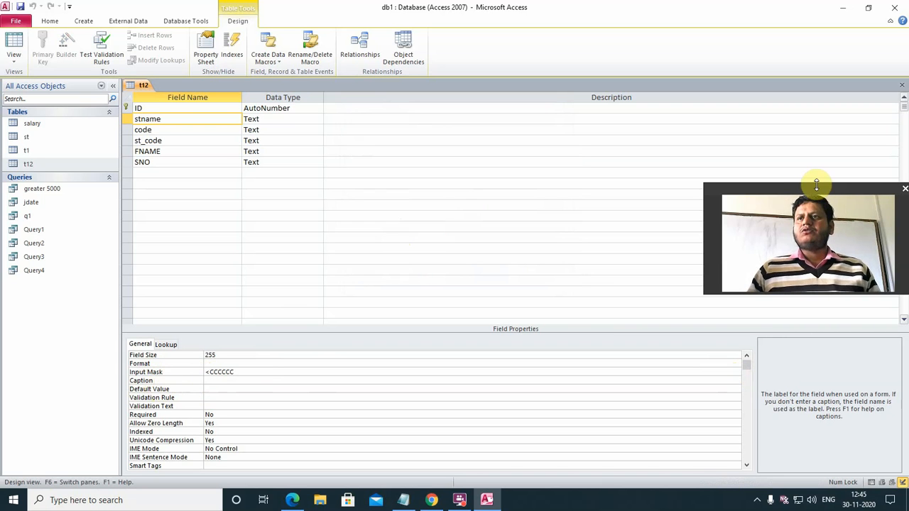
drag(820, 193, 820, 387)
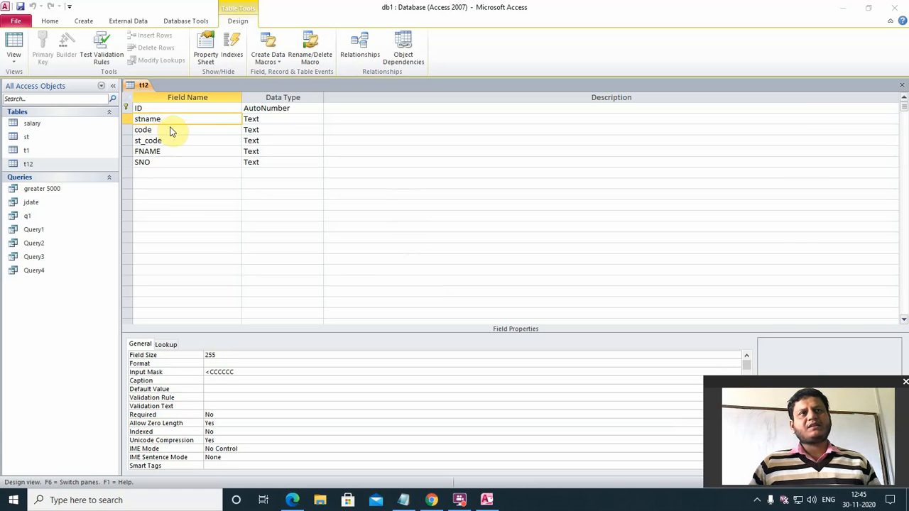
- Add a field named dob with the Date/Time data type below SNO
click(146, 173)
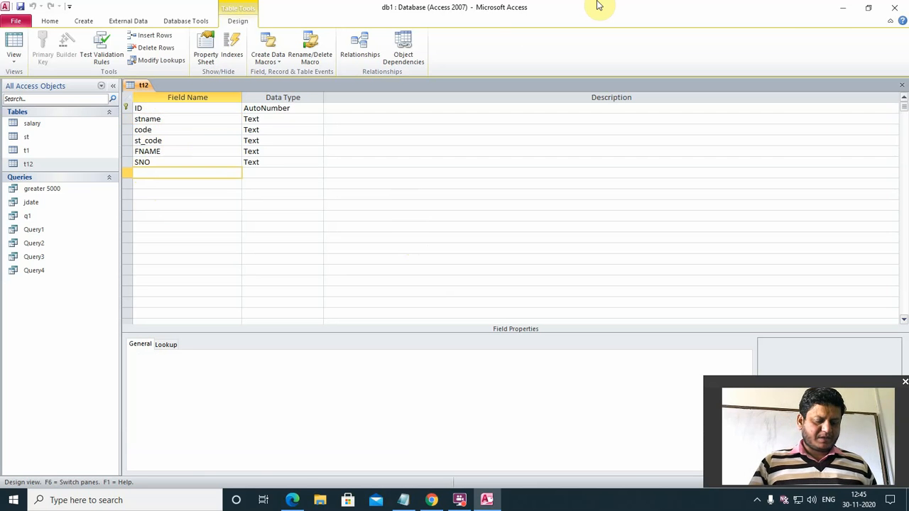
text(dob)
key(Tab)
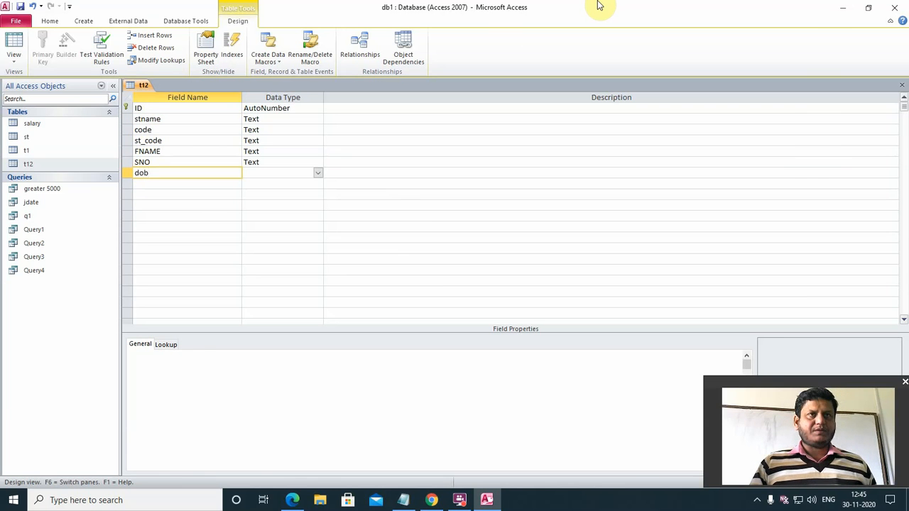
text(date/Time)
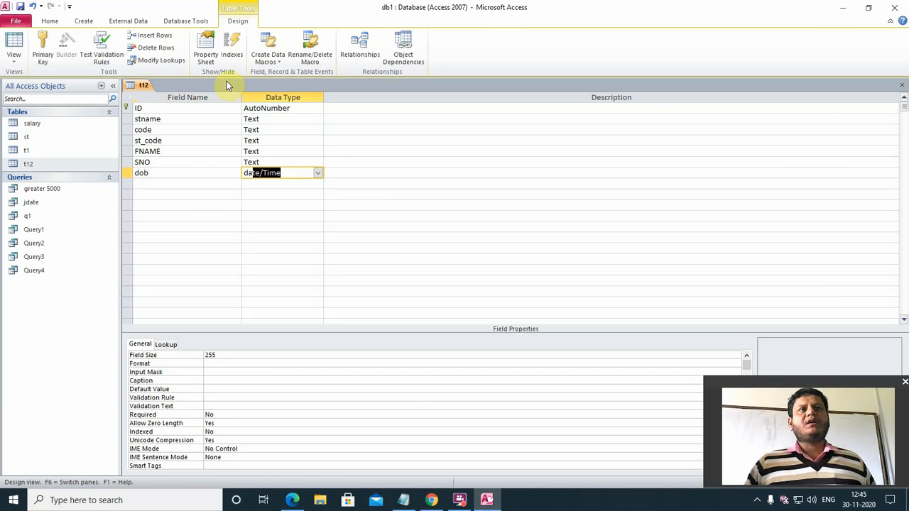
click(187, 192)
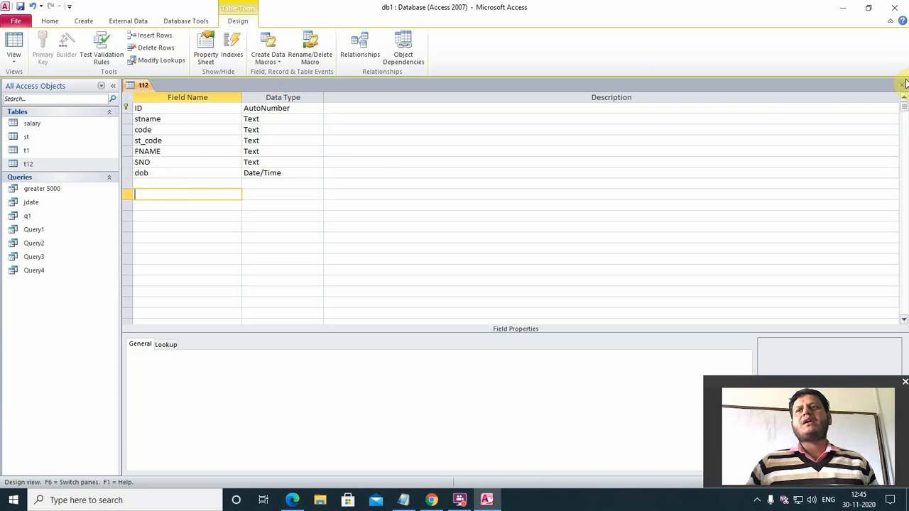
- Set the caption of the dob field to "Date of birth" and that of stname to "Student's Name"
click(161, 173)
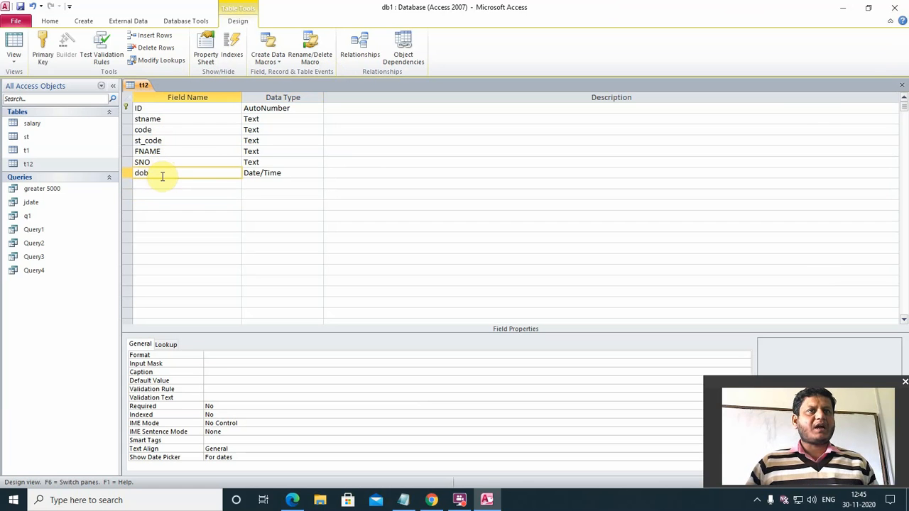
click(210, 371)
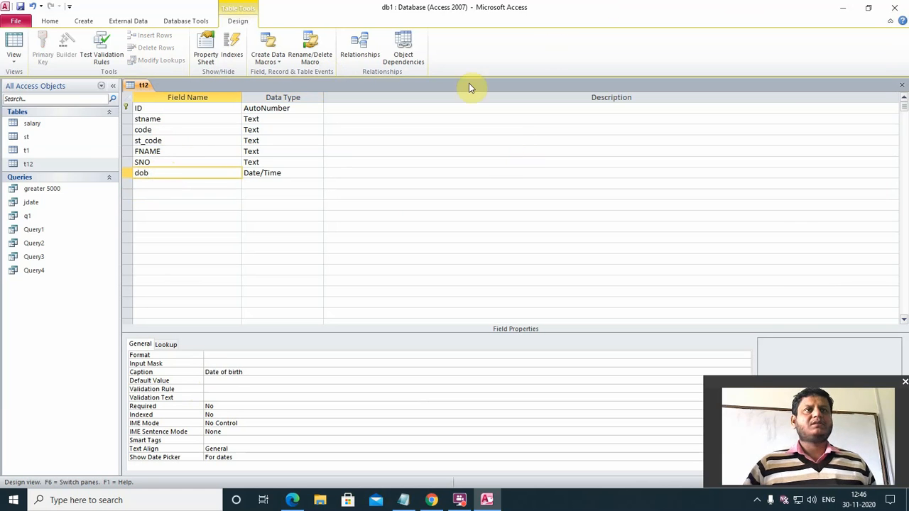
click(162, 118)
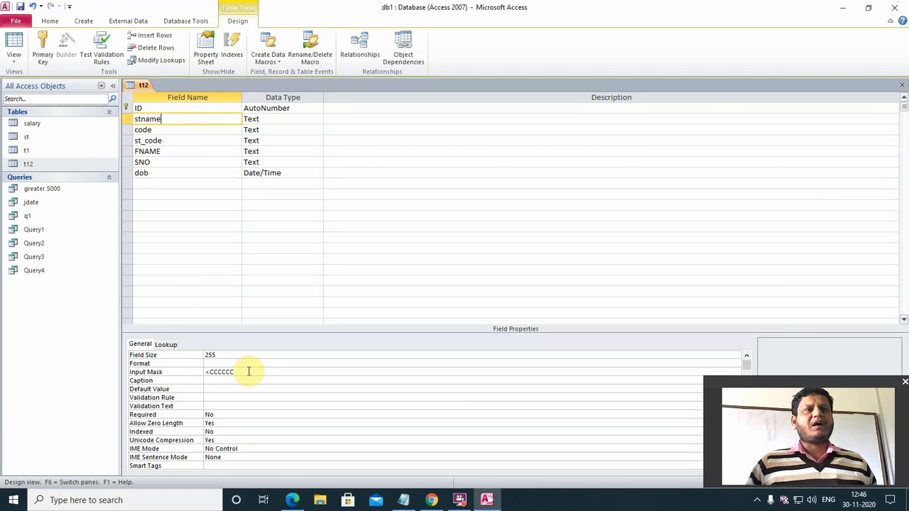
click(218, 383)
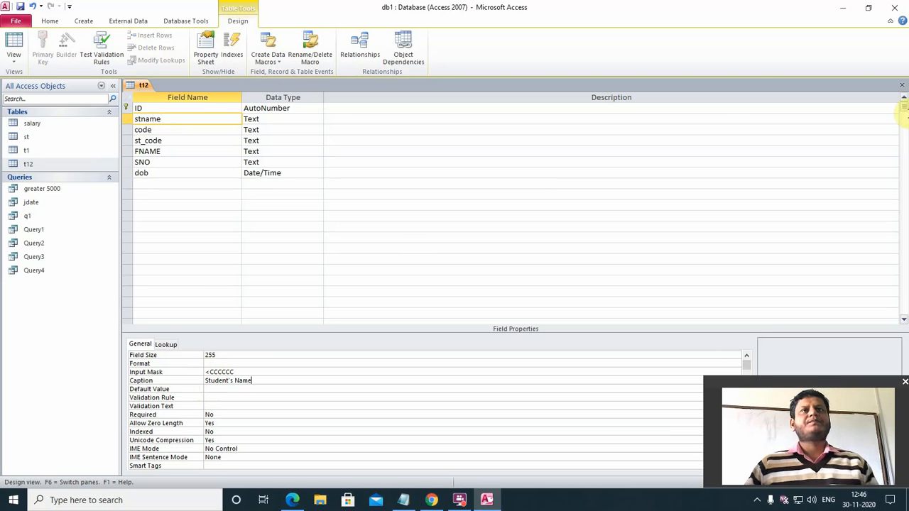
- Close table t12 saving its design changes, and reopen it in Datasheet View
click(901, 86)
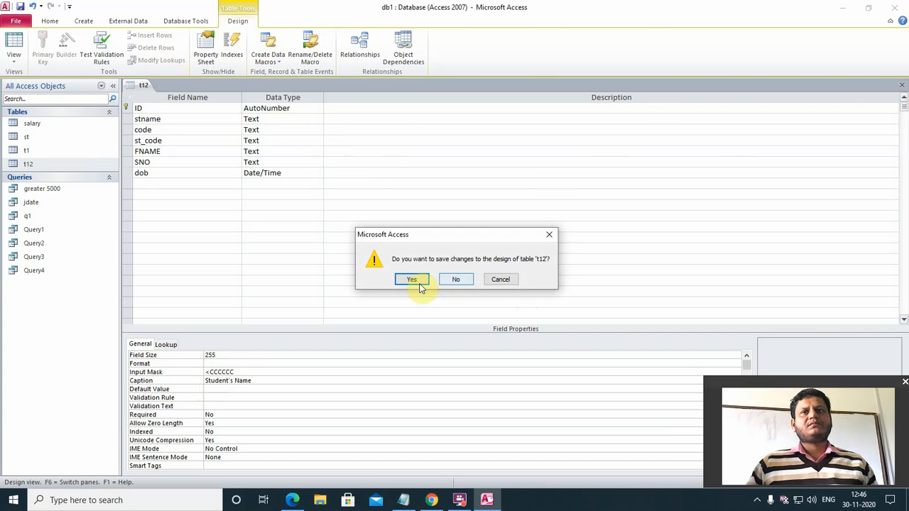
click(412, 279)
click(14, 159)
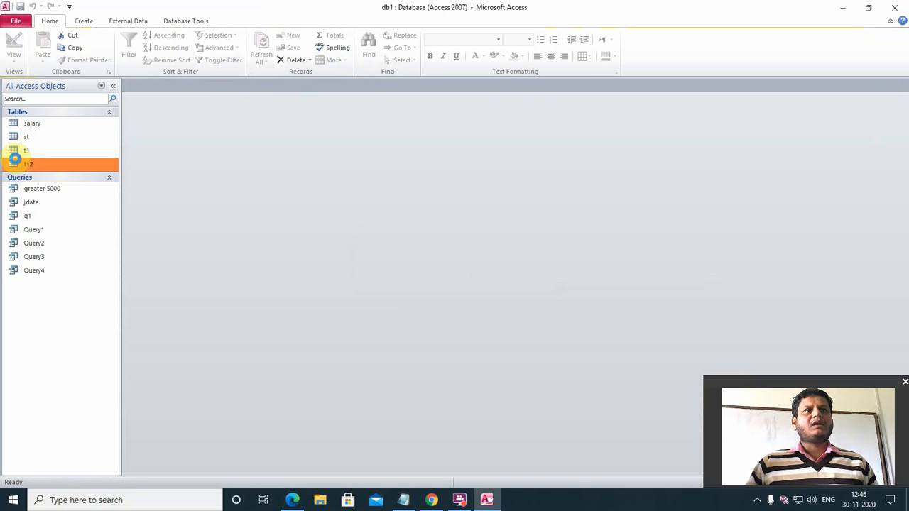
double_click(14, 159)
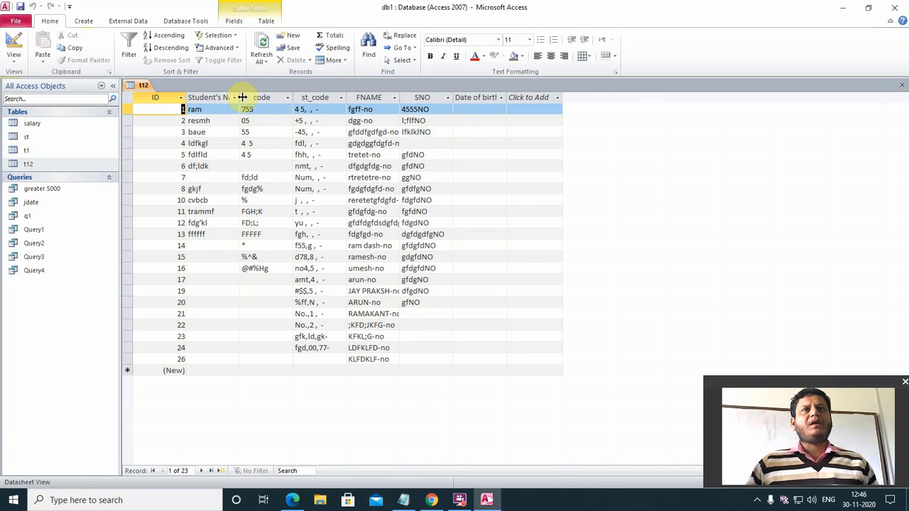
- Widen the Student's Name and Date of birth columns to read their full captions, and close the table without saving the layout
drag(242, 95, 365, 102)
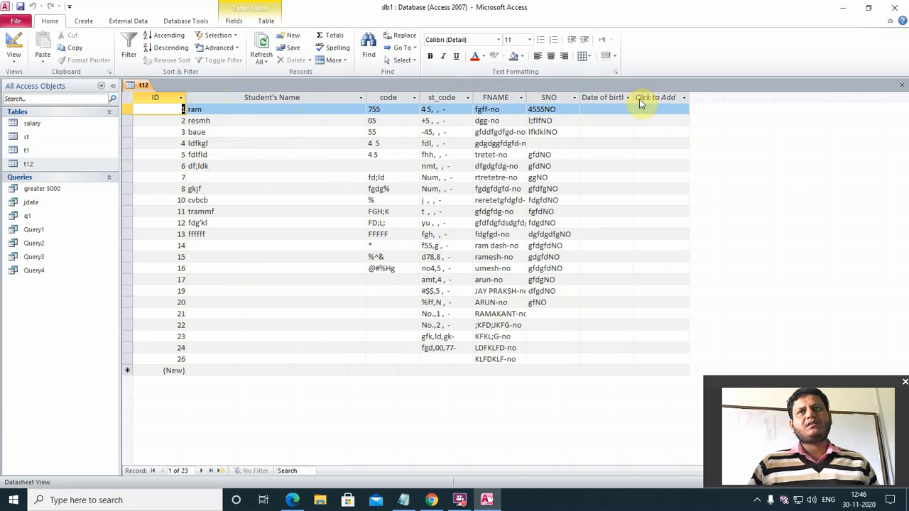
drag(633, 98, 674, 100)
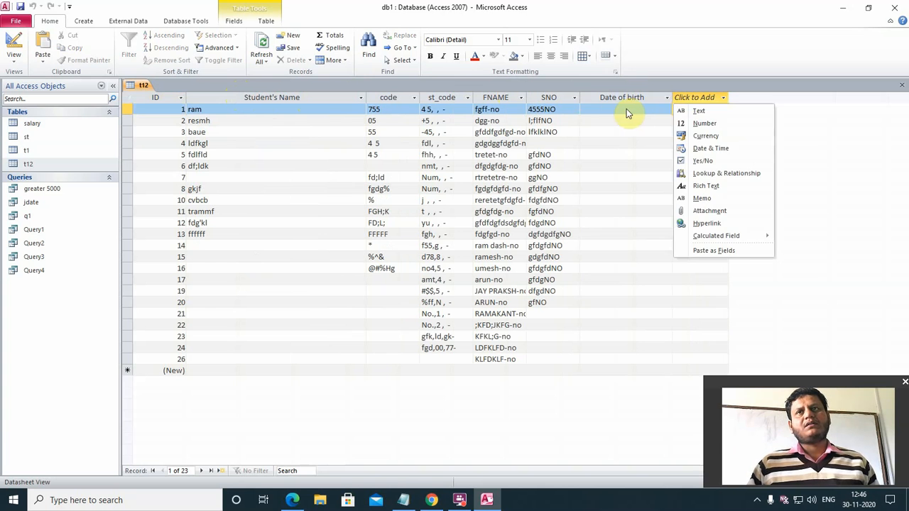
click(609, 114)
click(610, 110)
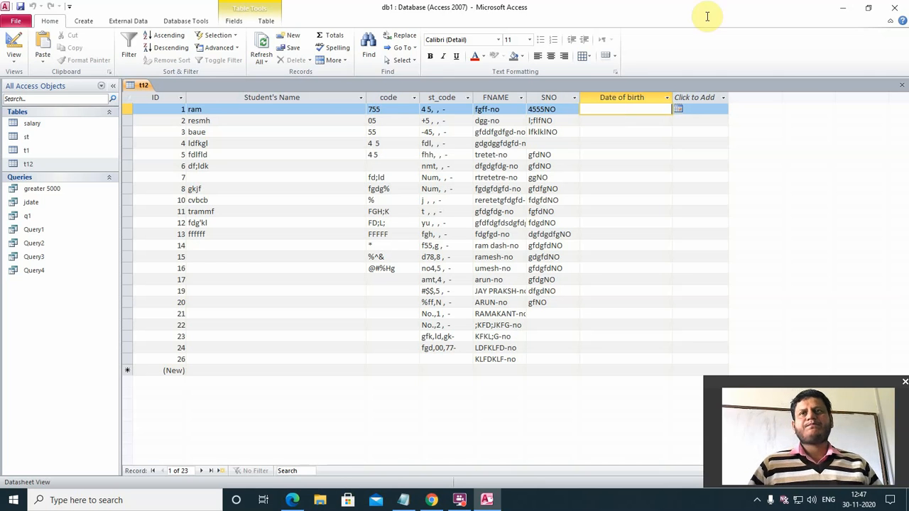
click(899, 86)
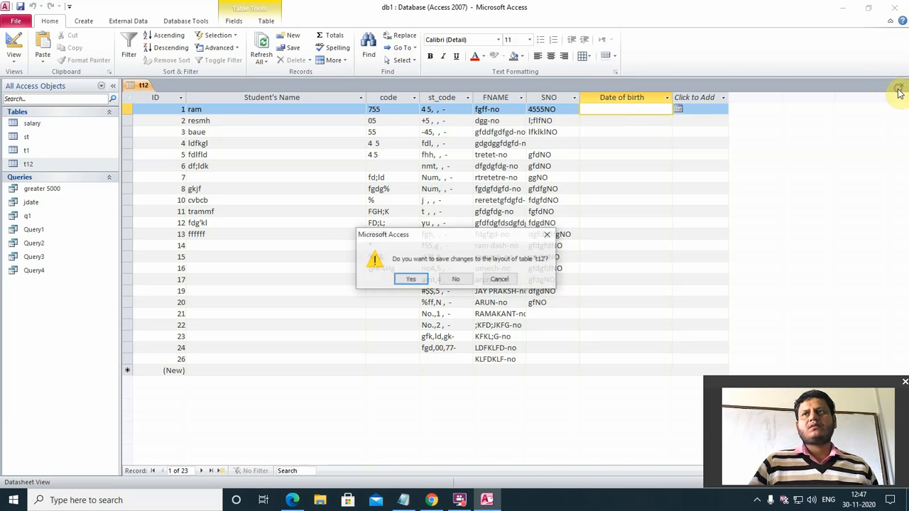
click(453, 281)
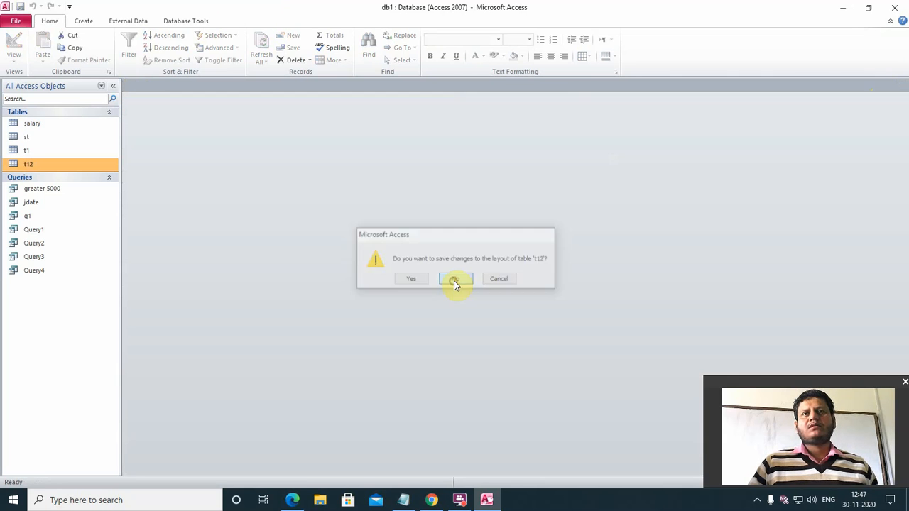
- In the design of table t12, add a Number field named hindi below dob with a default value of 0
right_click(30, 170)
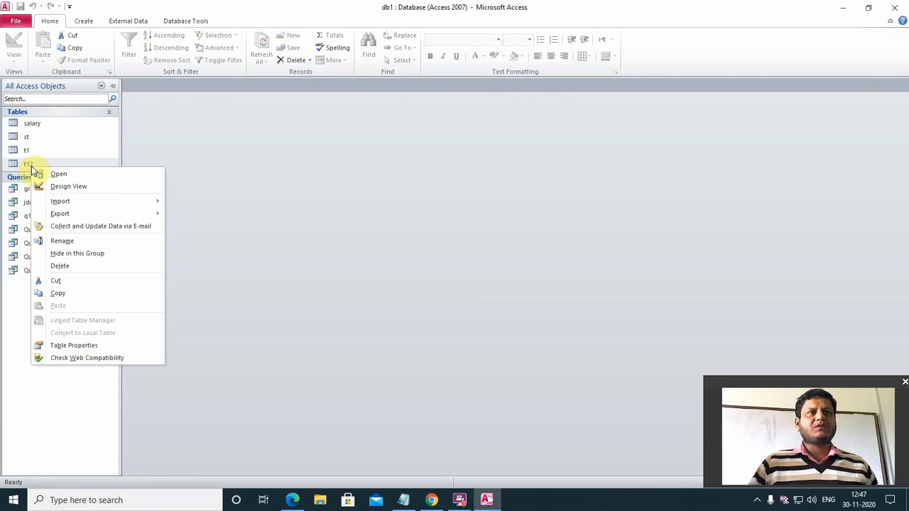
click(71, 186)
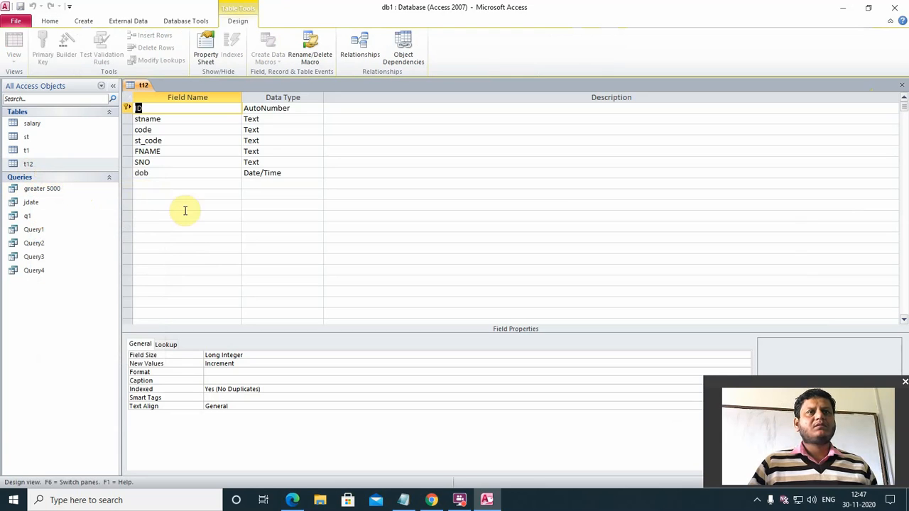
click(161, 174)
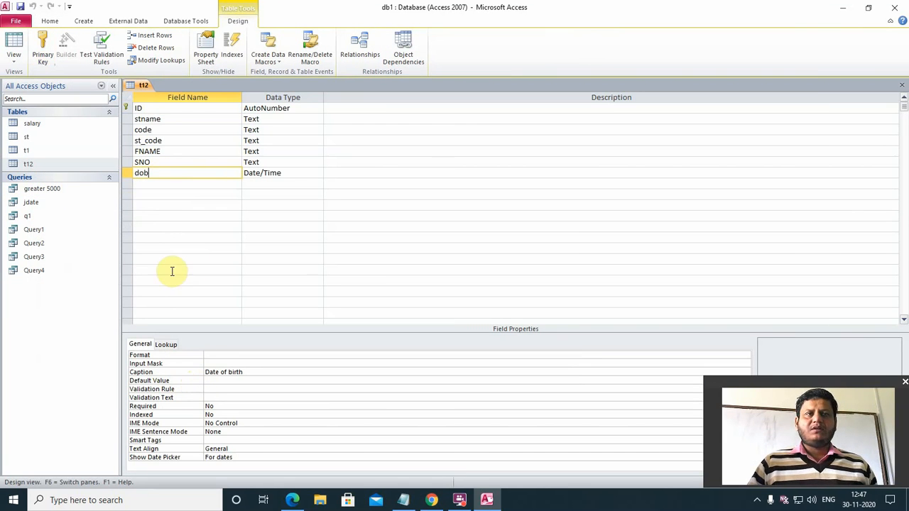
click(155, 184)
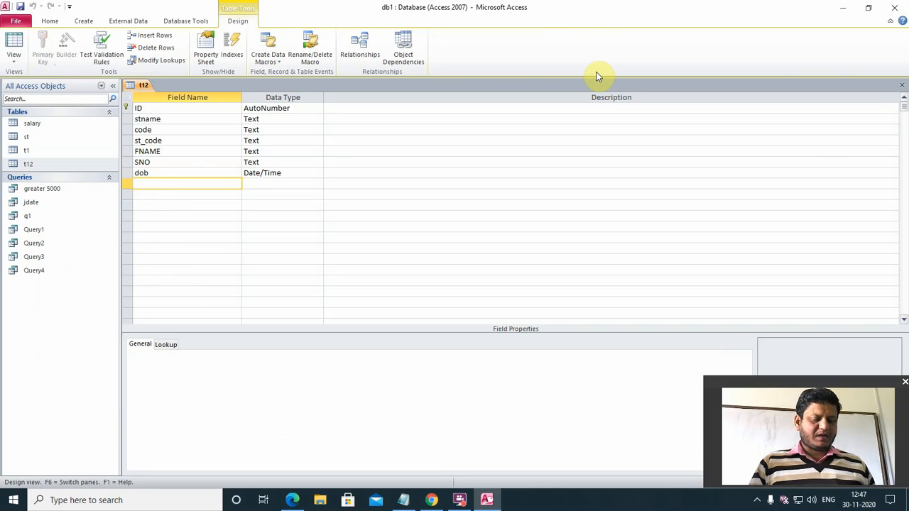
text(hindi)
key(Tab)
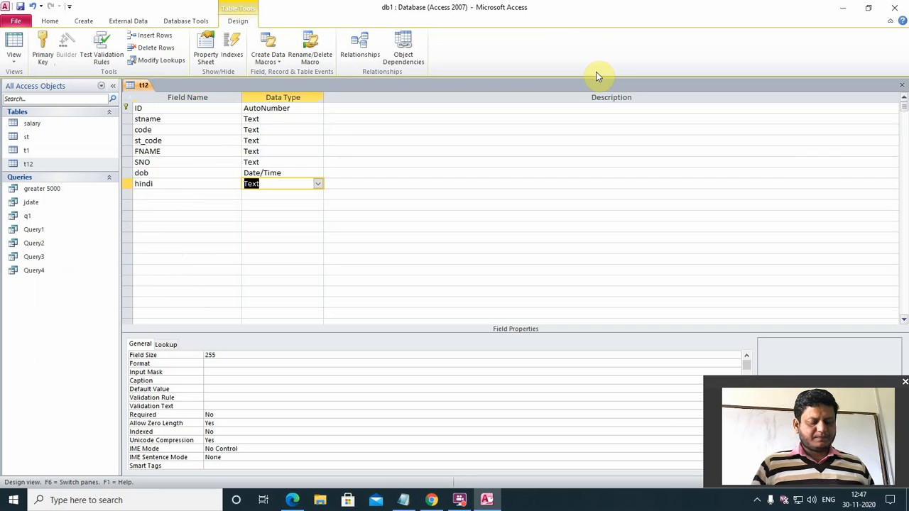
text(number)
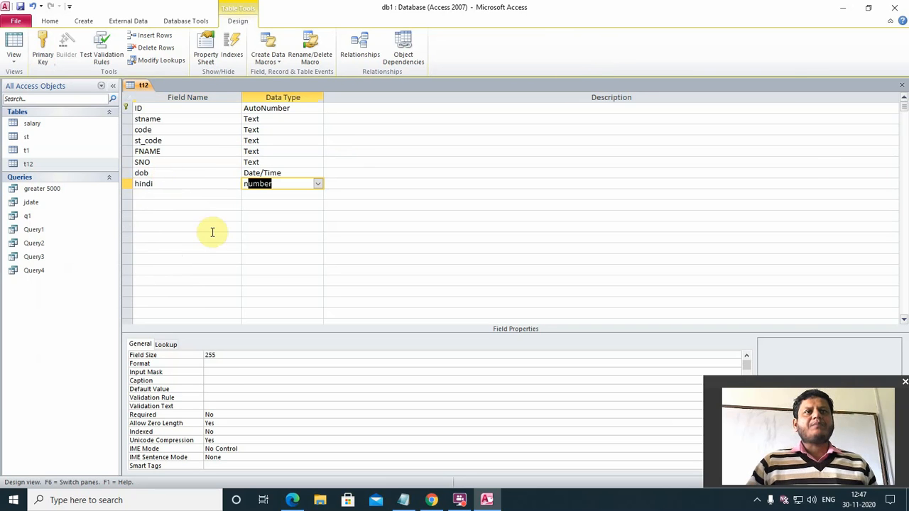
click(226, 388)
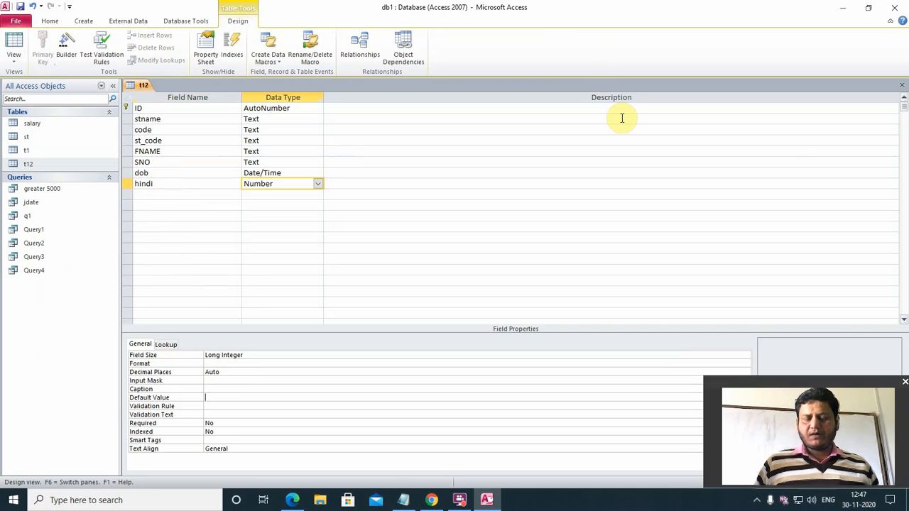
text(0)
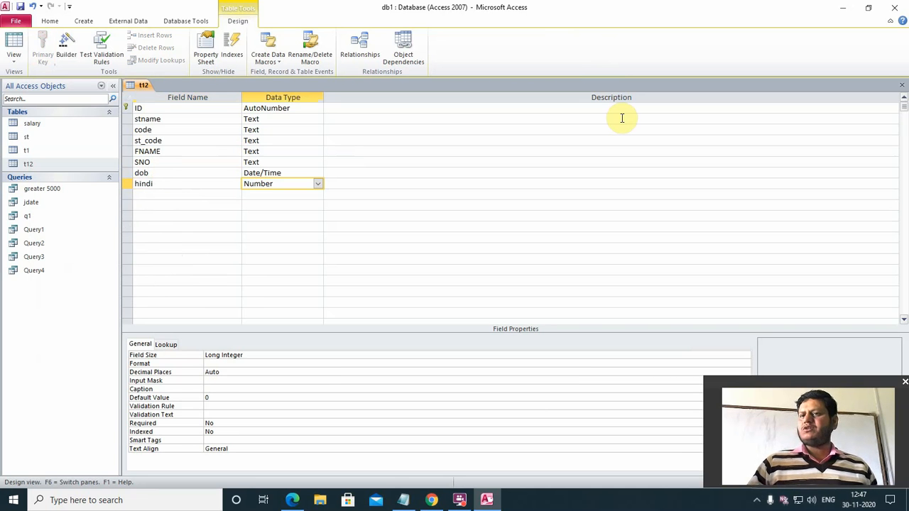
- Add a Text field named city below hindi with the default value Satna
click(167, 194)
text(city)
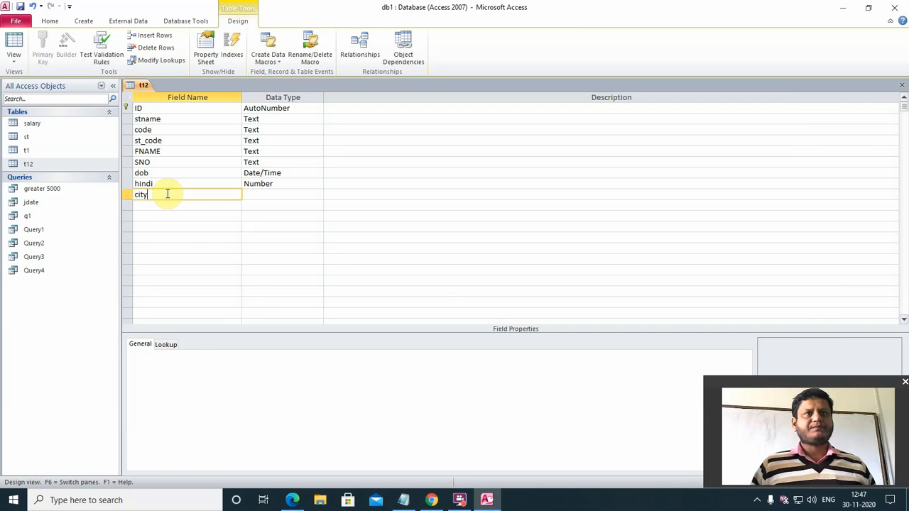
key(Tab)
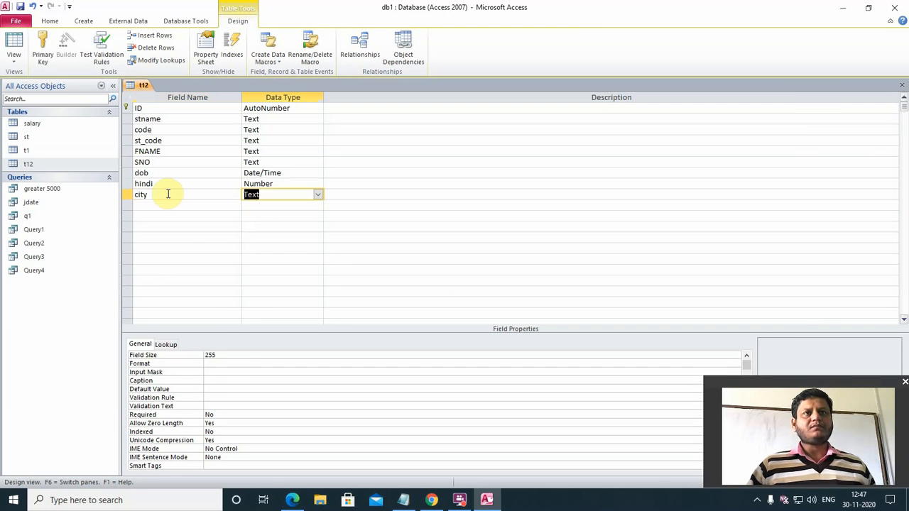
click(223, 390)
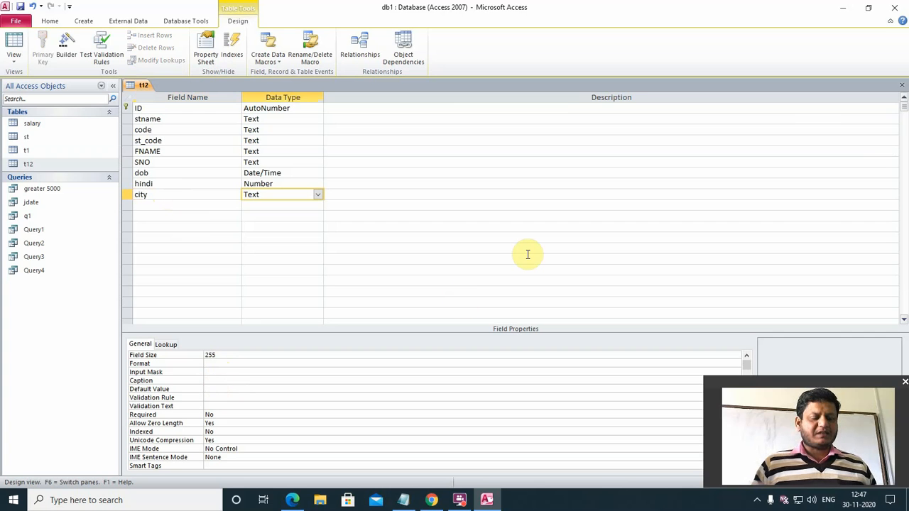
text(Sa)
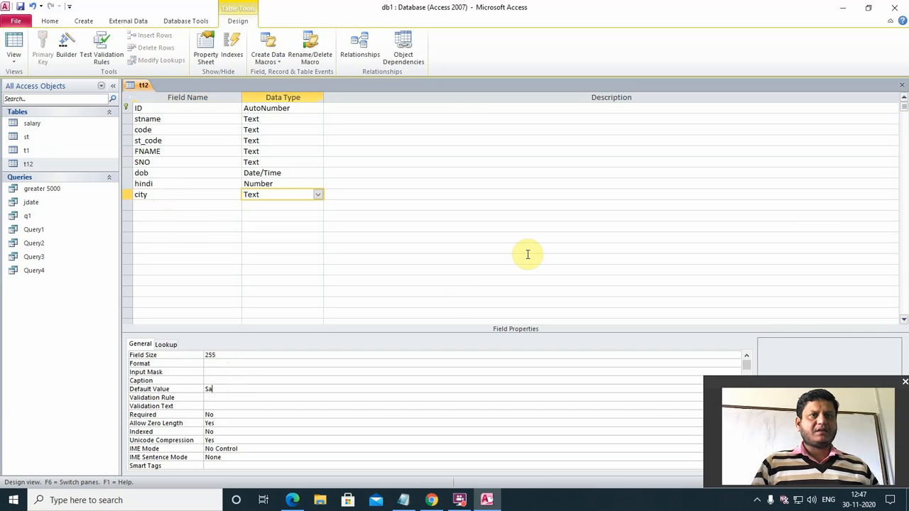
text(tna)
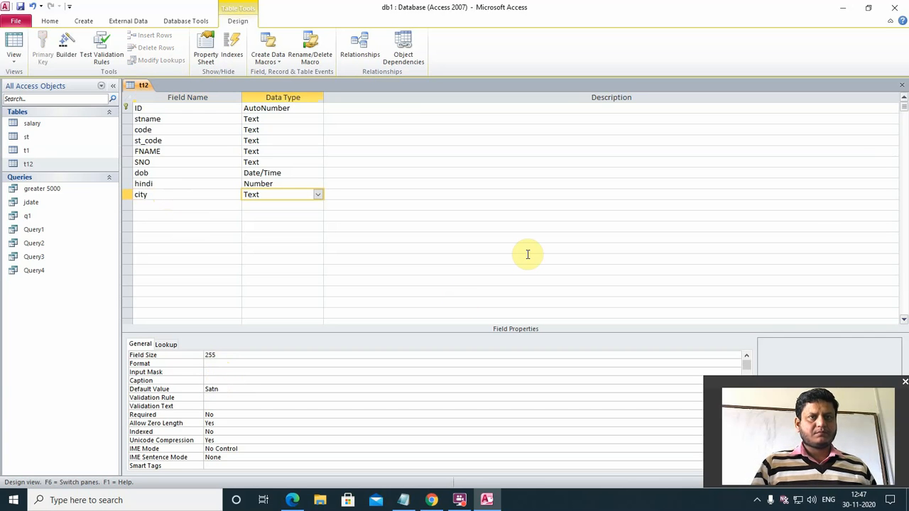
click(290, 213)
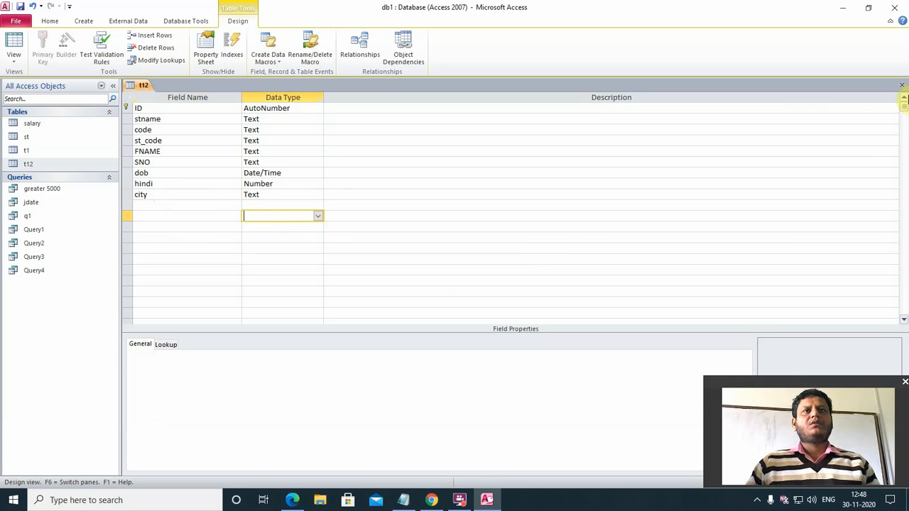
- Save the design changes while closing table t12, and reopen it in Datasheet View
click(902, 86)
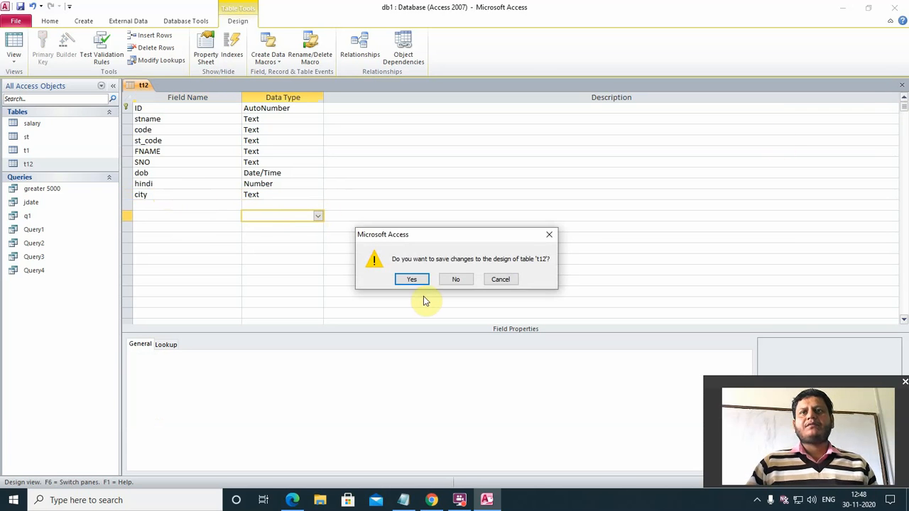
click(410, 281)
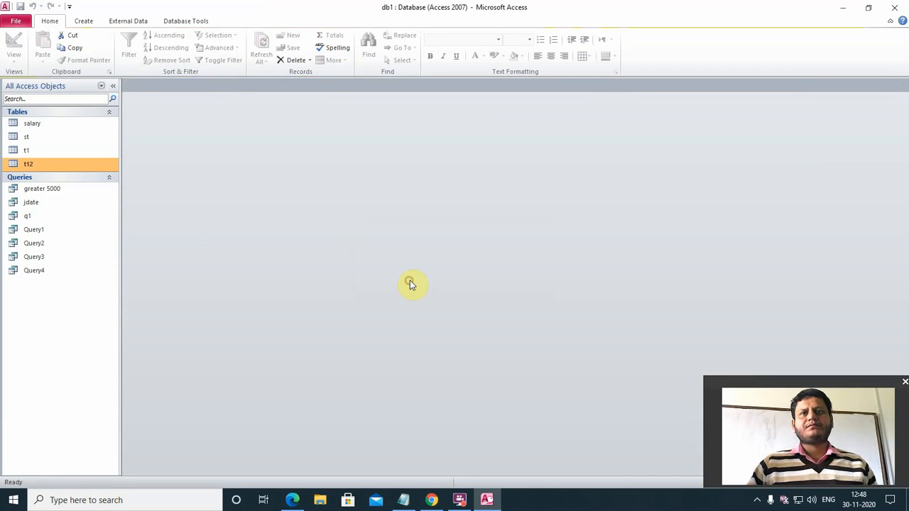
double_click(25, 164)
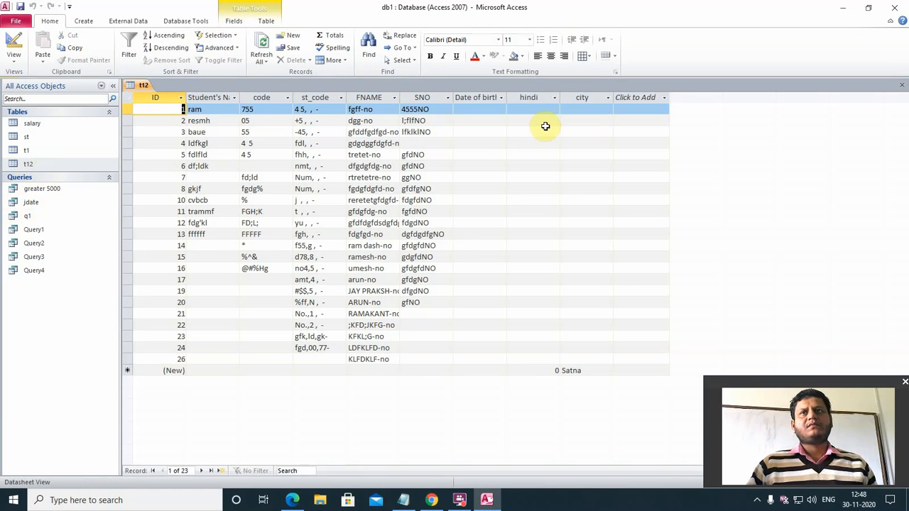
- Check the hindi and city columns of the first existing records, and close the datasheet
click(534, 111)
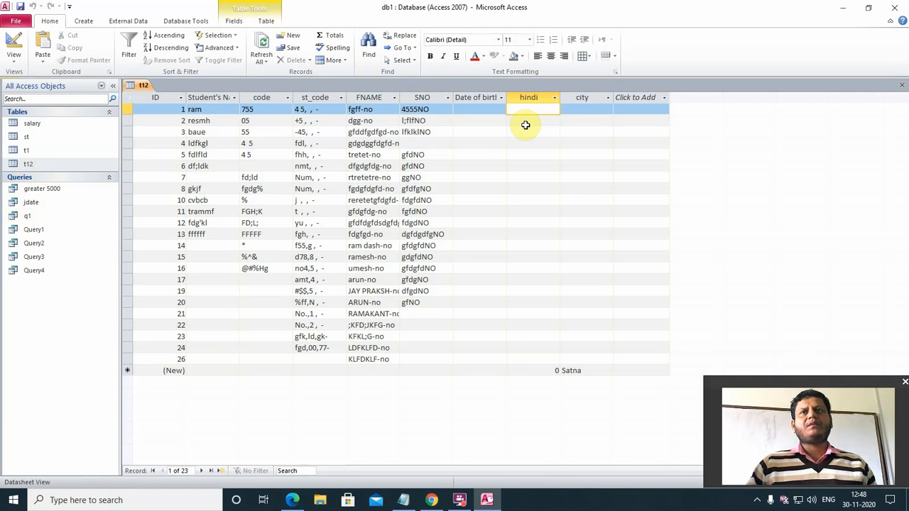
click(527, 123)
click(590, 111)
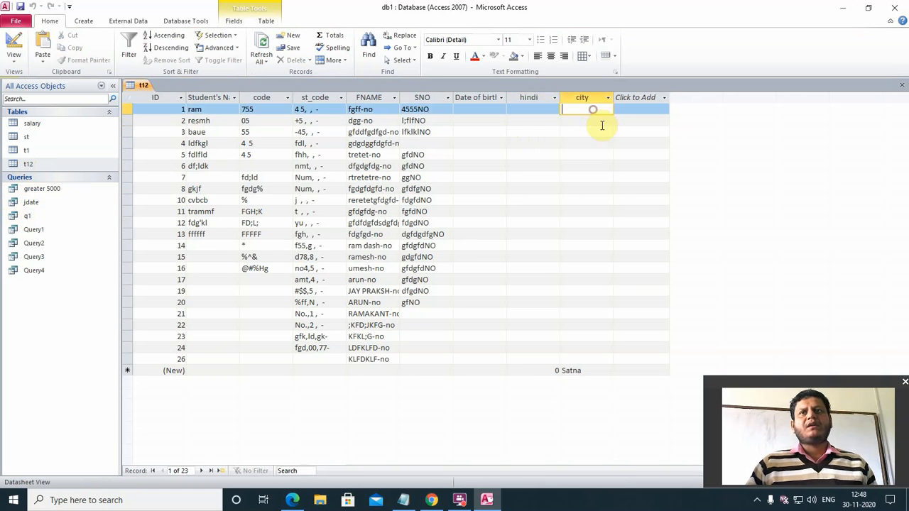
click(603, 132)
click(903, 86)
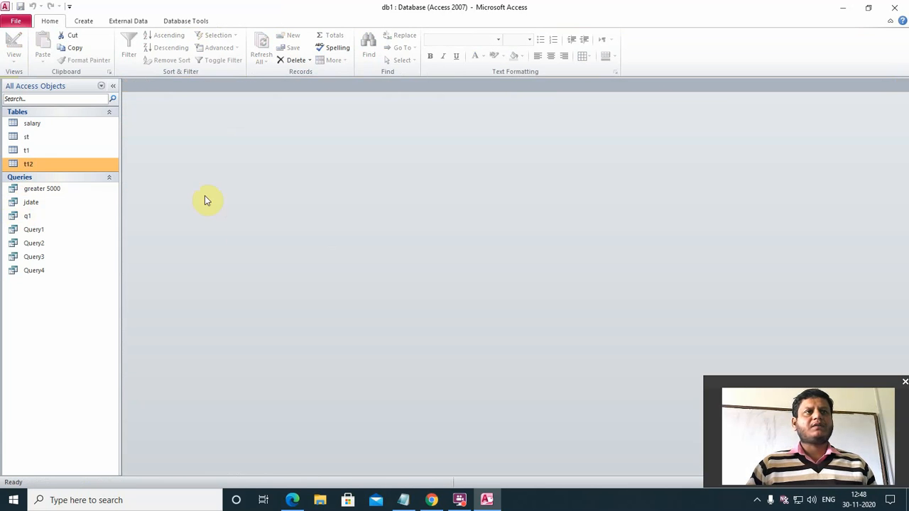
- Review the Default Value property of the hindi and city fields in the design of t12, and close the table
right_click(53, 166)
click(65, 186)
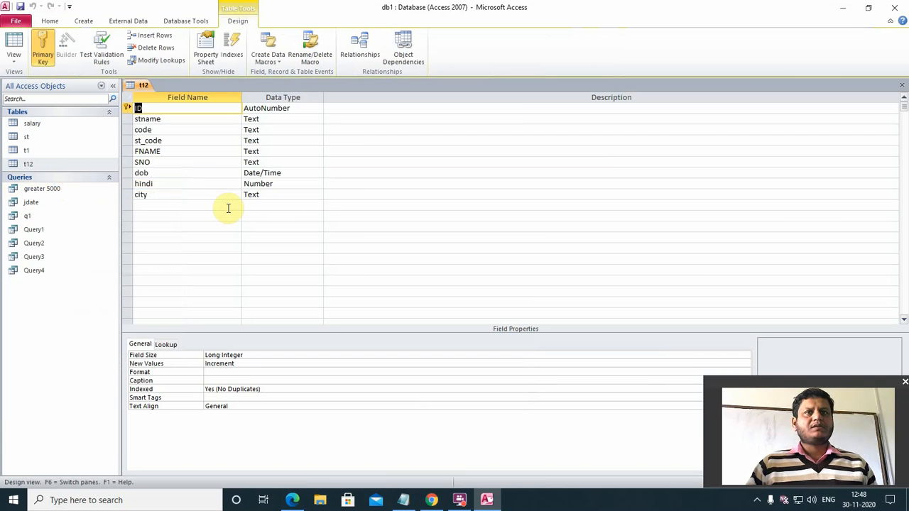
click(171, 185)
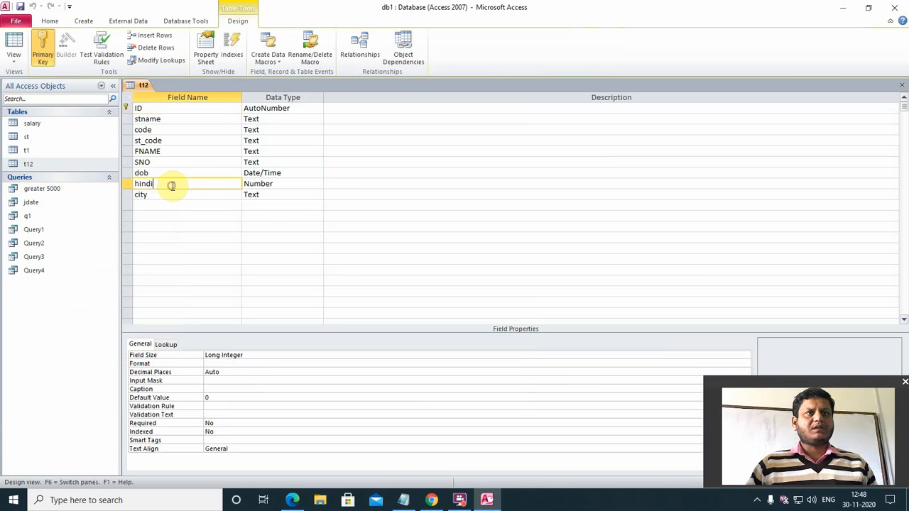
click(178, 399)
click(211, 397)
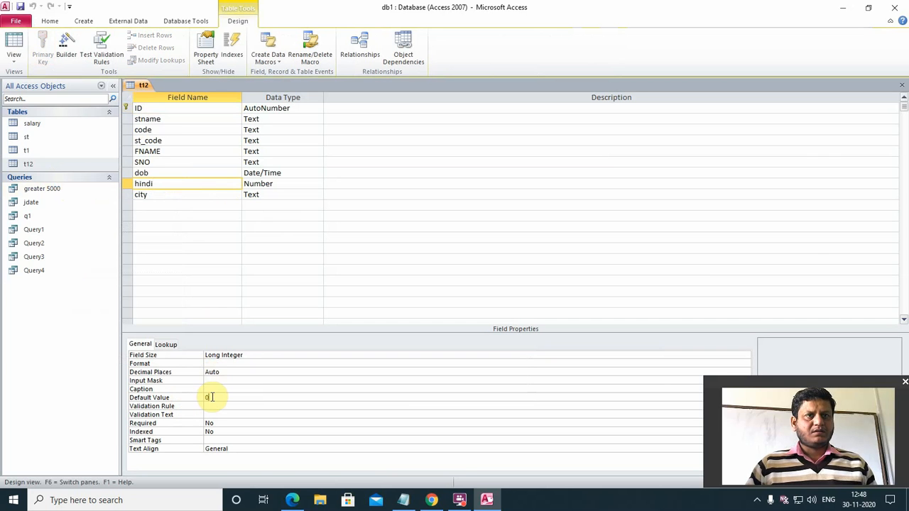
click(166, 194)
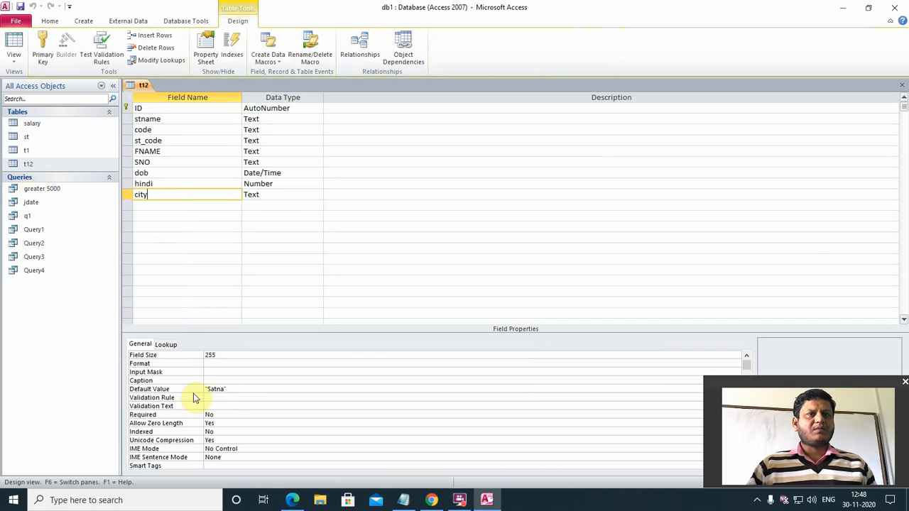
click(902, 86)
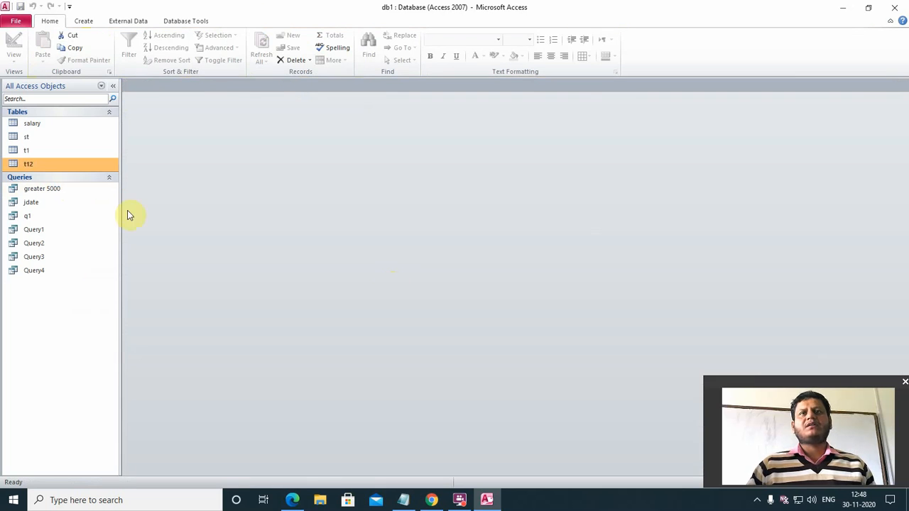
- Open table t12 in Datasheet View and delete all of its records
double_click(30, 163)
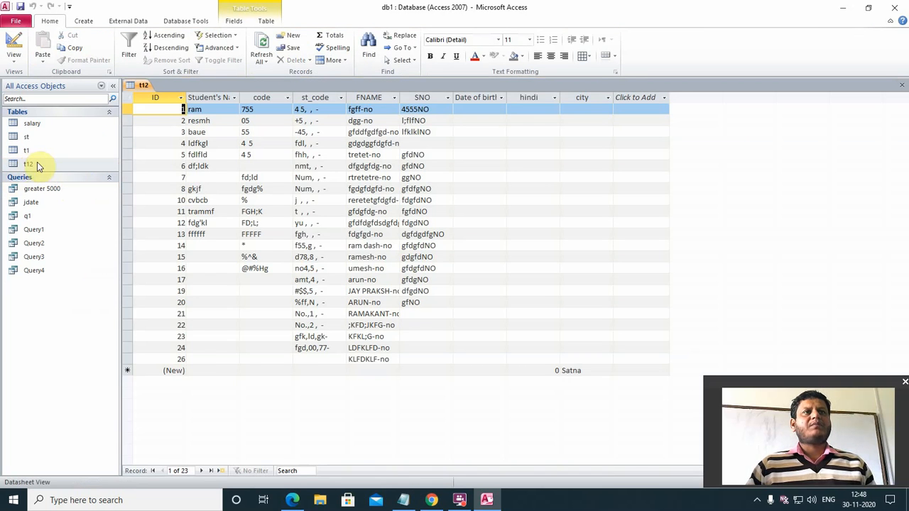
click(128, 99)
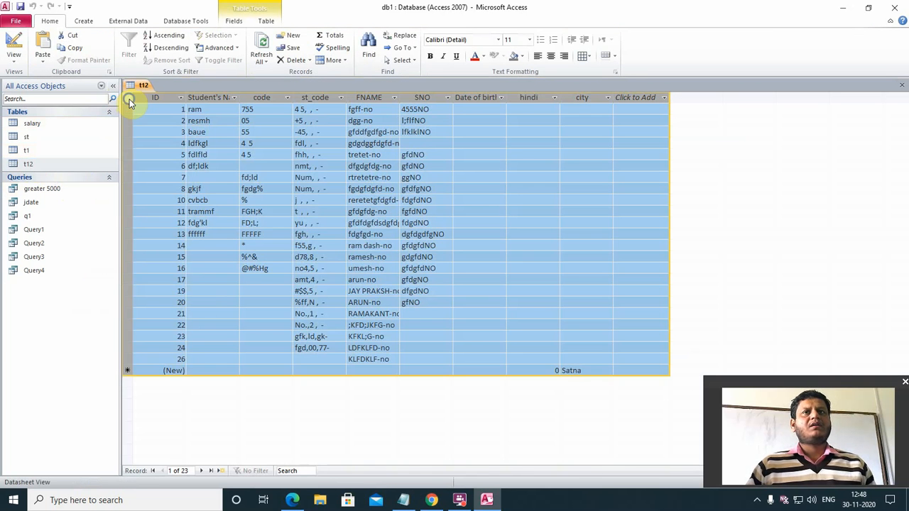
right_click(129, 100)
click(143, 120)
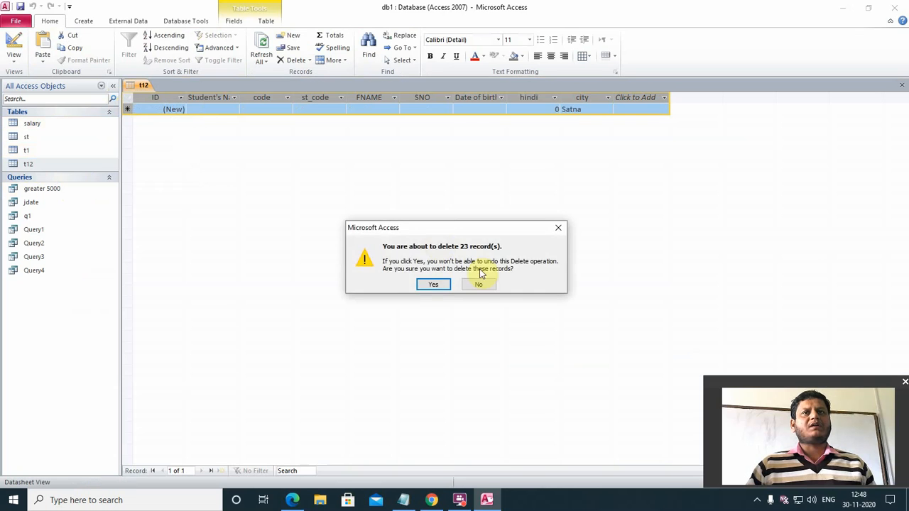
click(434, 284)
- Start a new record in t12 with the student's name, code 45477 and st_code 555,55,55
click(222, 108)
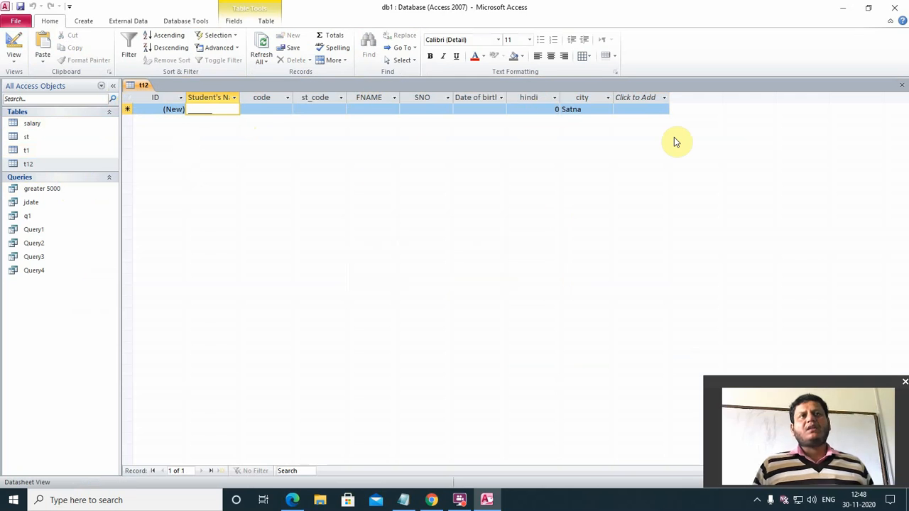
text(ra)
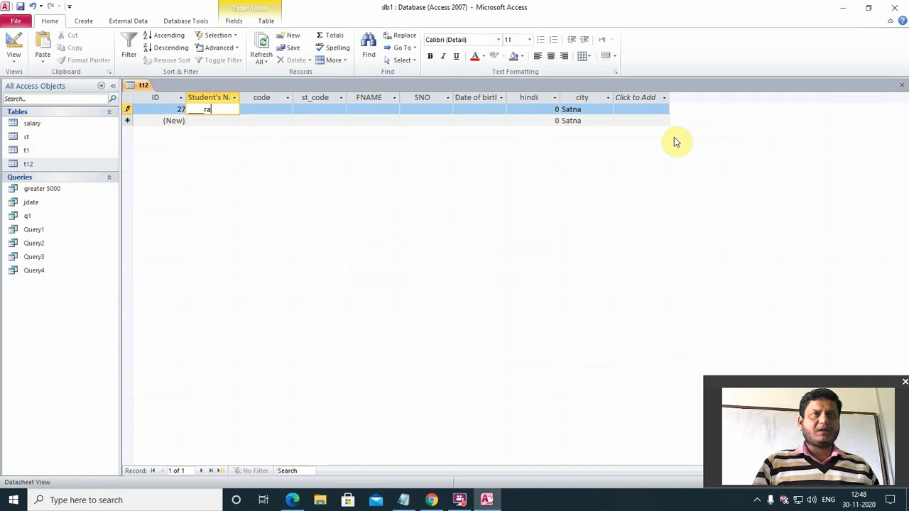
key(Tab)
text(4)
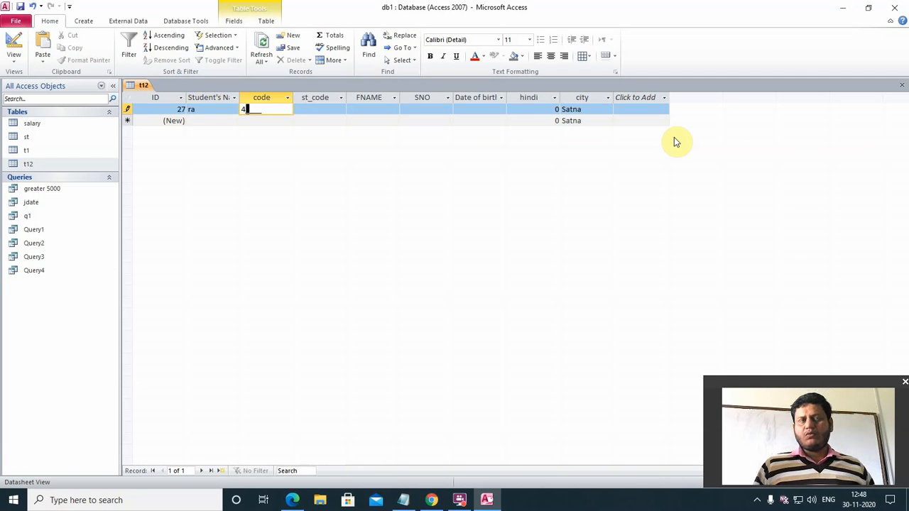
text(547)
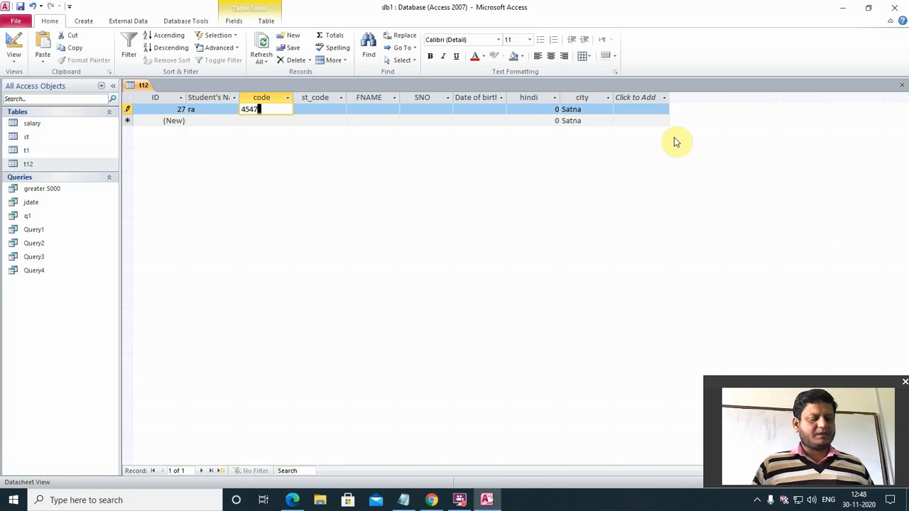
text(7)
key(Tab)
text(5555555)
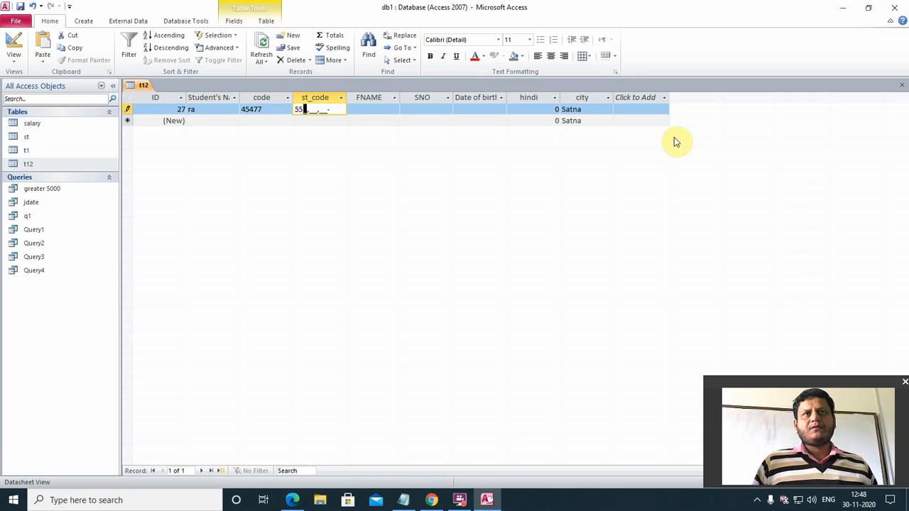
key(Tab)
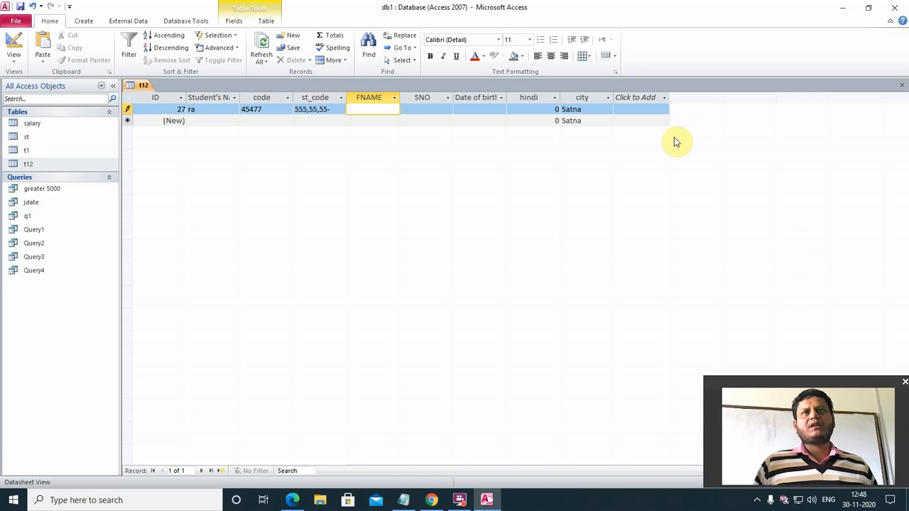
- Complete the record with FNAME, SNO 5555NO, the date of birth and hindi 50, keeping the default city
text(rrr-no)
key(Tab)
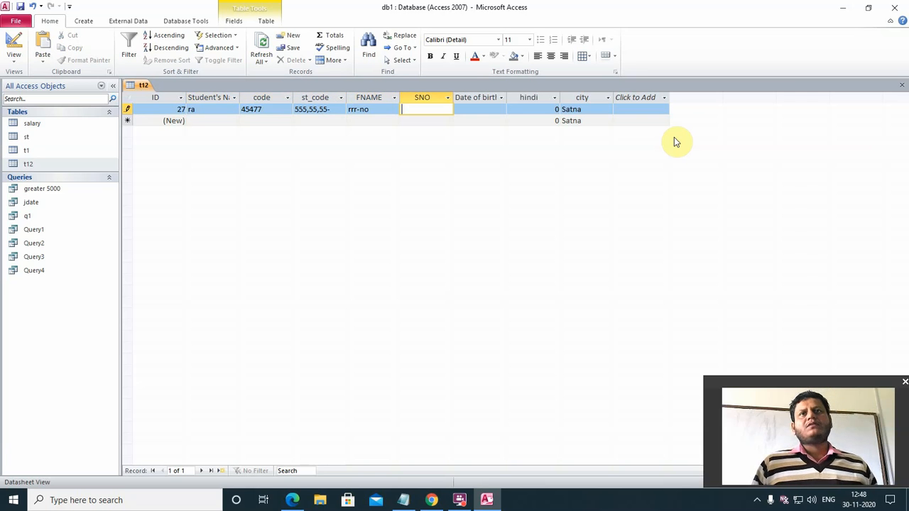
text(5555NO)
key(Tab)
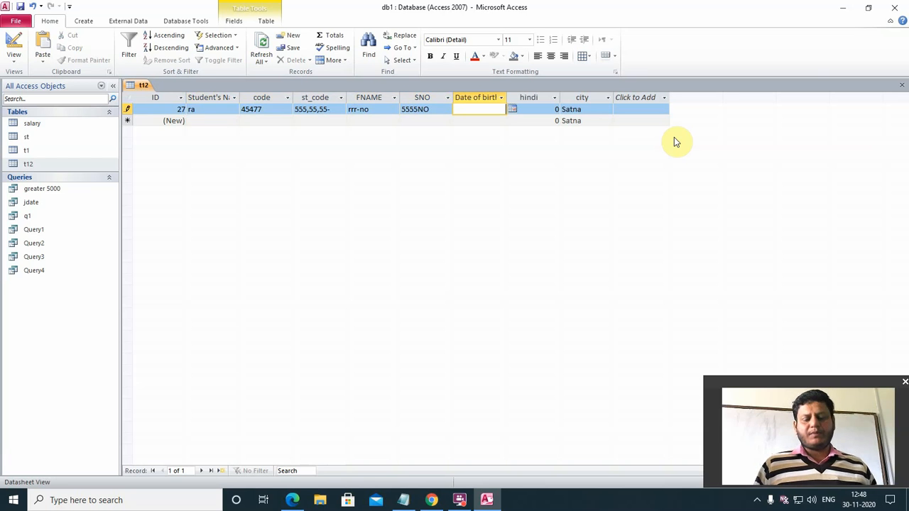
text(1-07-2020)
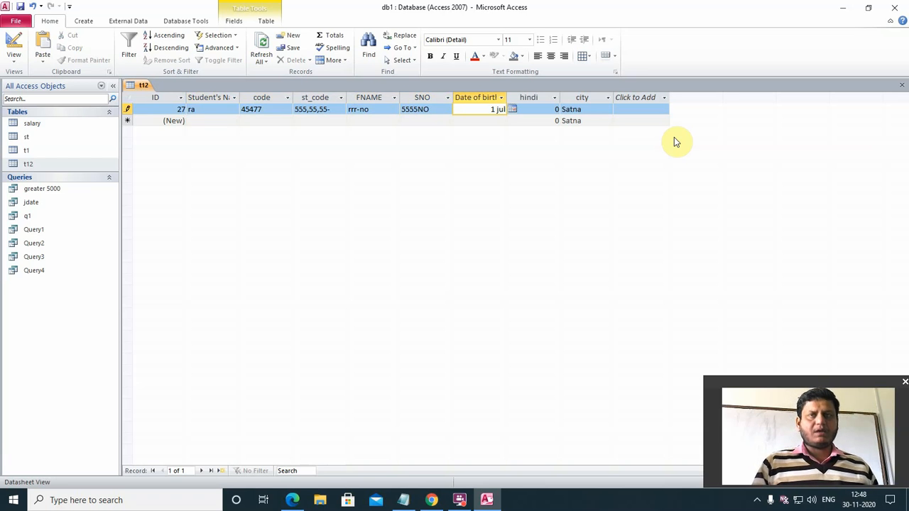
key(Tab)
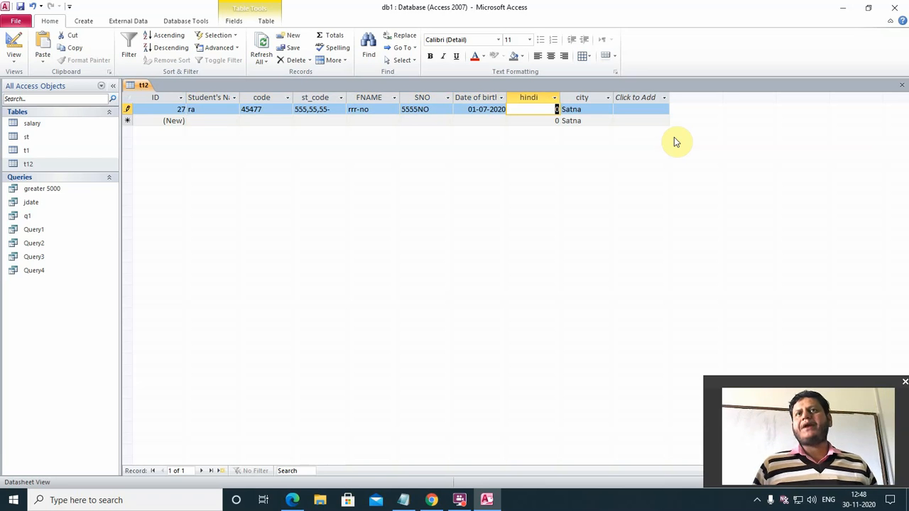
text(50)
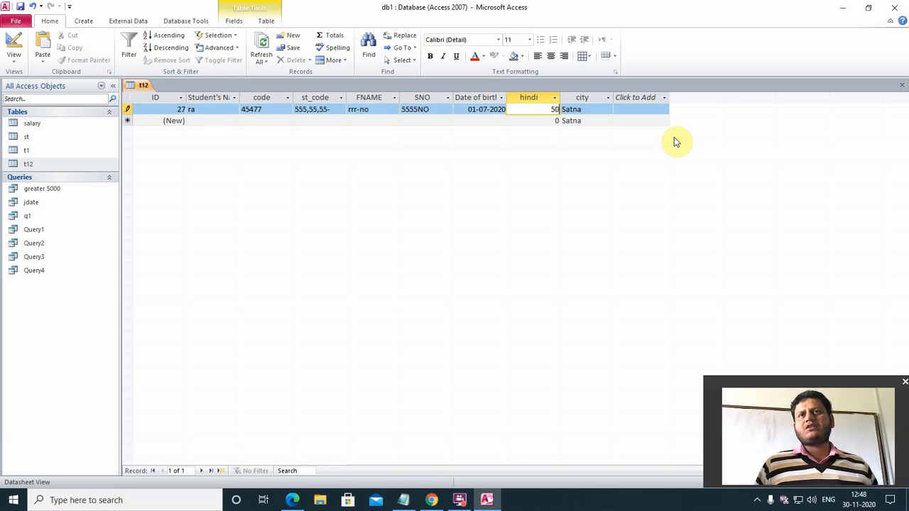
key(Tab)
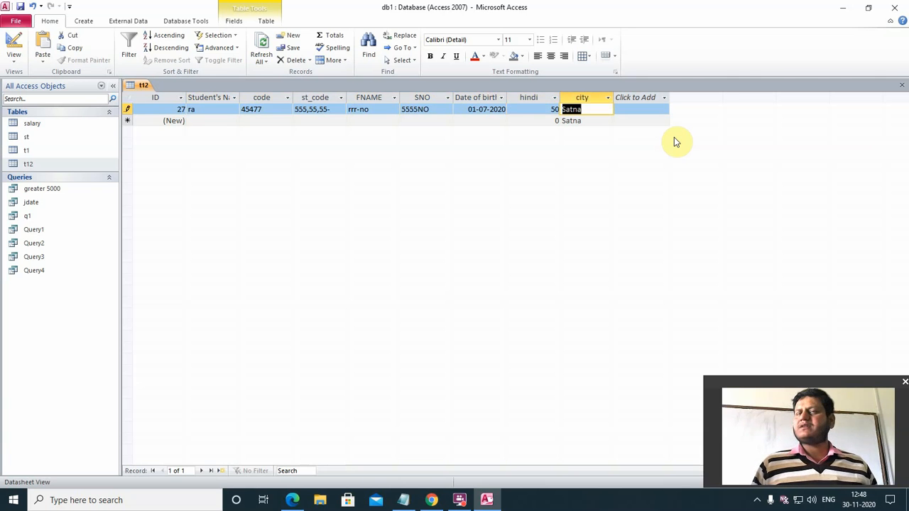
key(Tab)
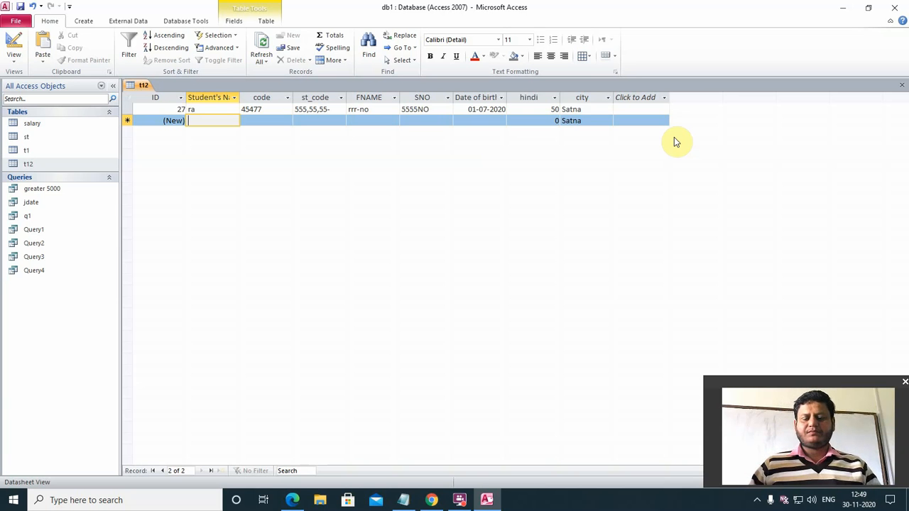
- Close the datasheet, review the Default Value and Validation Rule properties of city and hindi in the t12 design, and close it
click(901, 86)
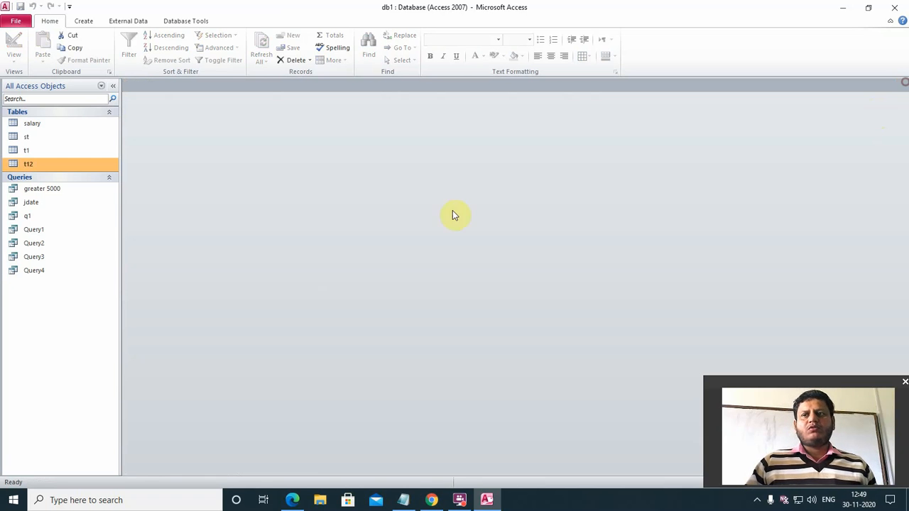
right_click(16, 169)
click(62, 187)
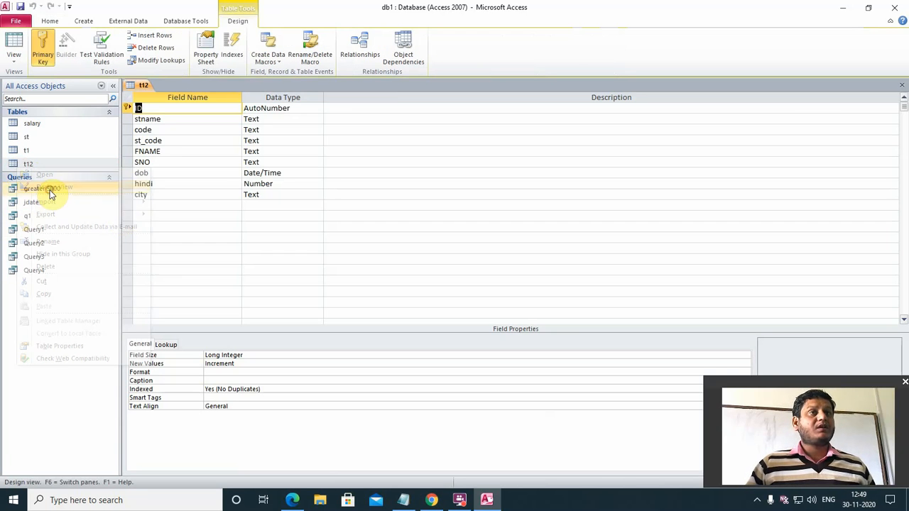
click(167, 195)
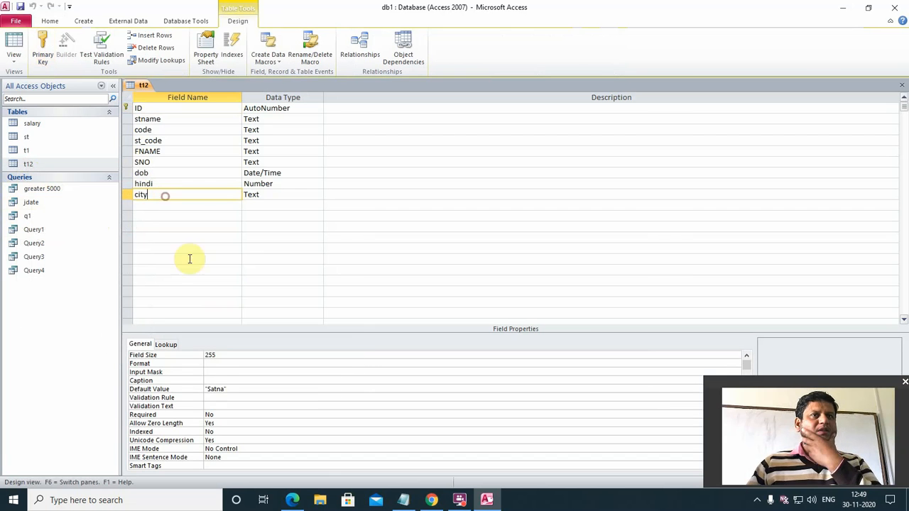
click(210, 396)
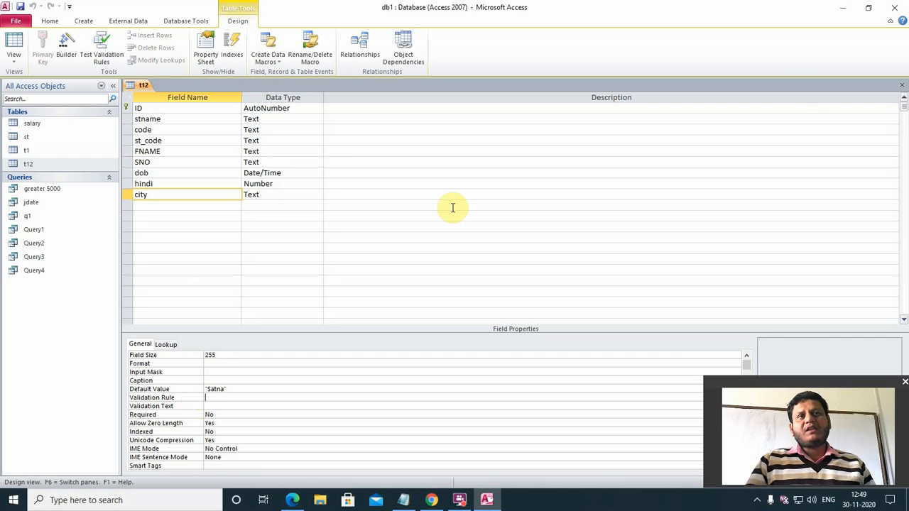
key(Up)
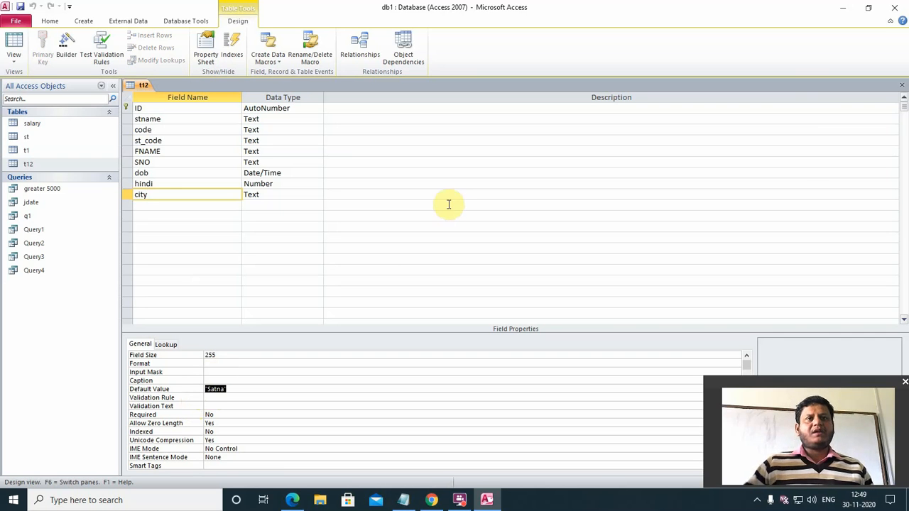
click(159, 186)
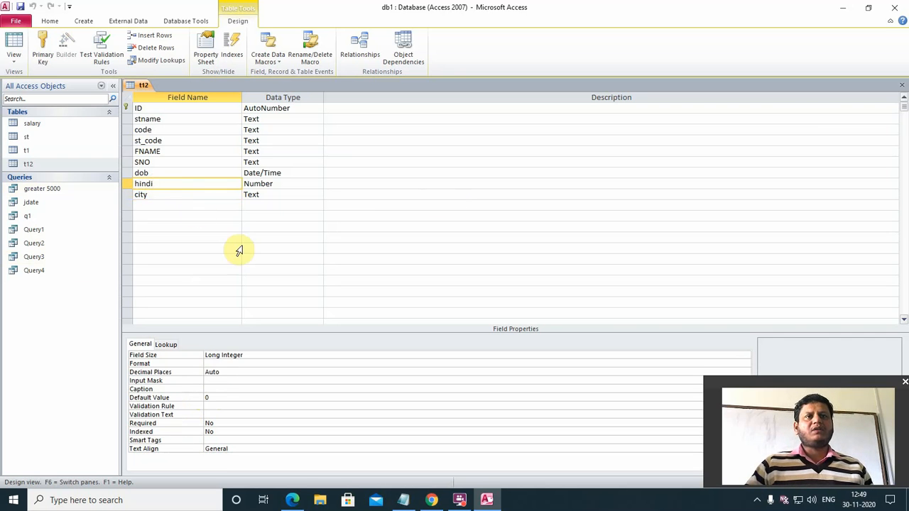
click(204, 407)
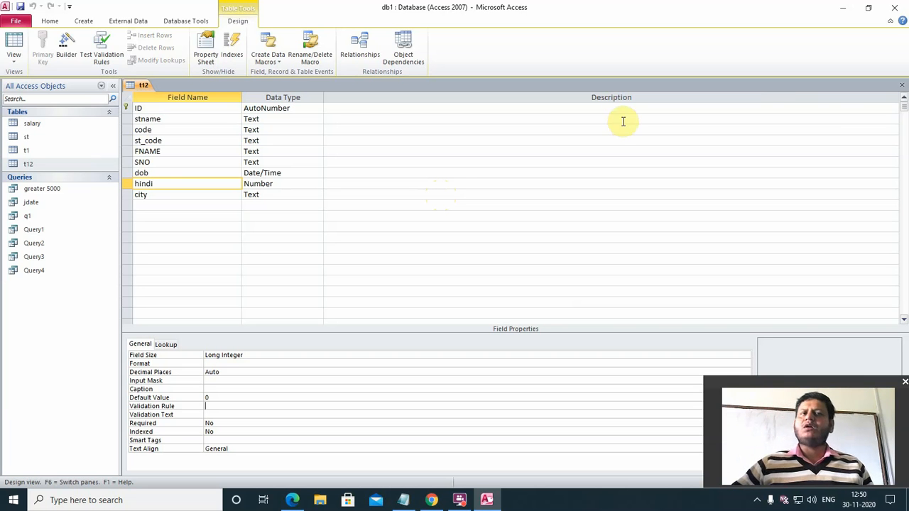
click(902, 85)
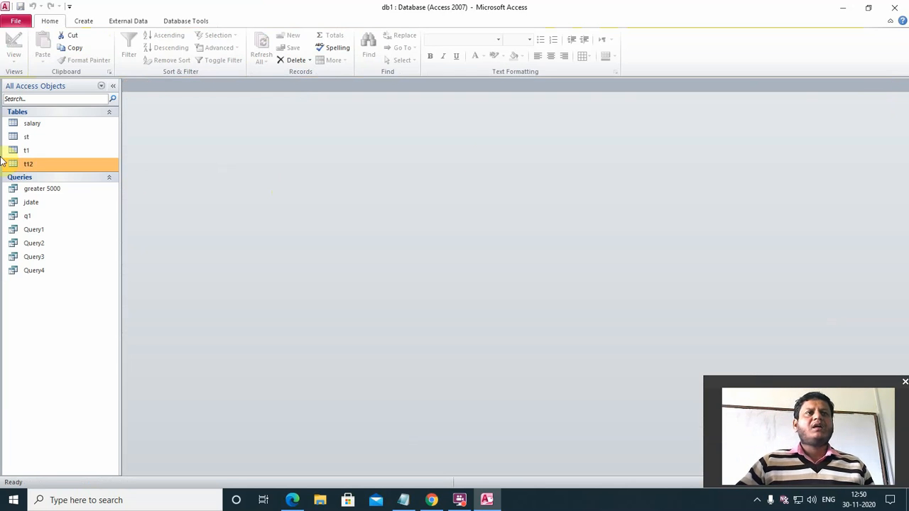
- Open table t12 in Datasheet View and set the existing record's hindi value to 45460
double_click(30, 164)
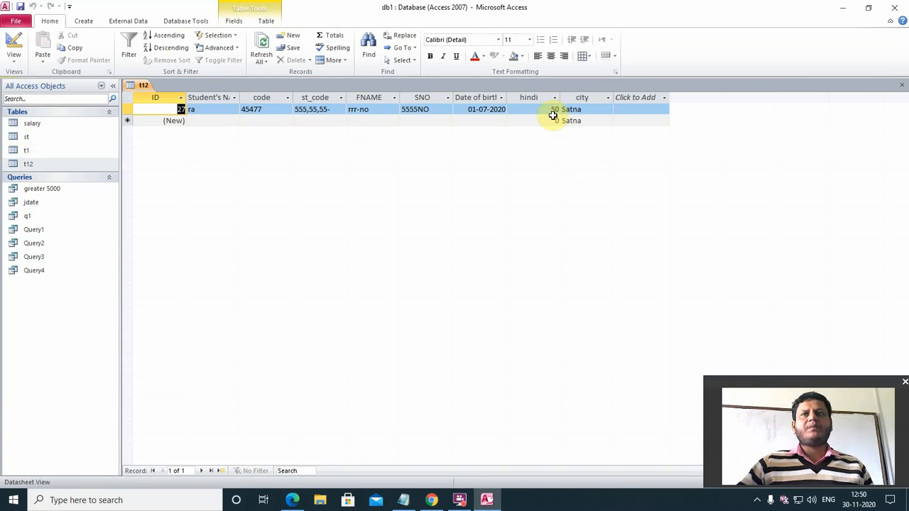
click(549, 110)
text(45)
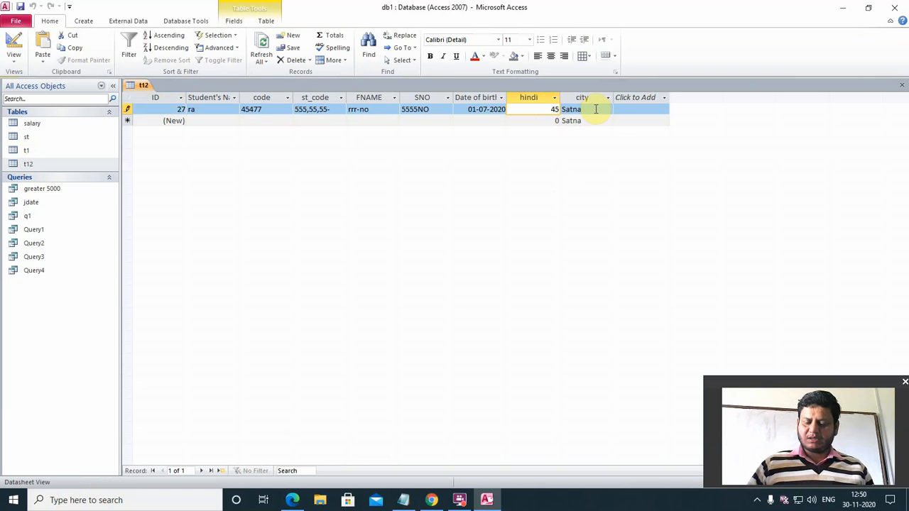
text(460)
key(Down)
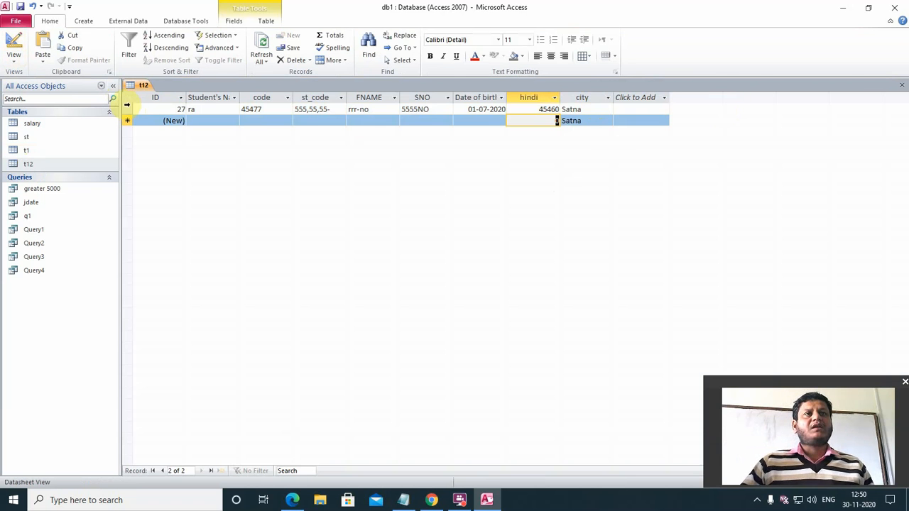
- Delete all records from table t12 and confirm the deletion
click(133, 110)
click(127, 97)
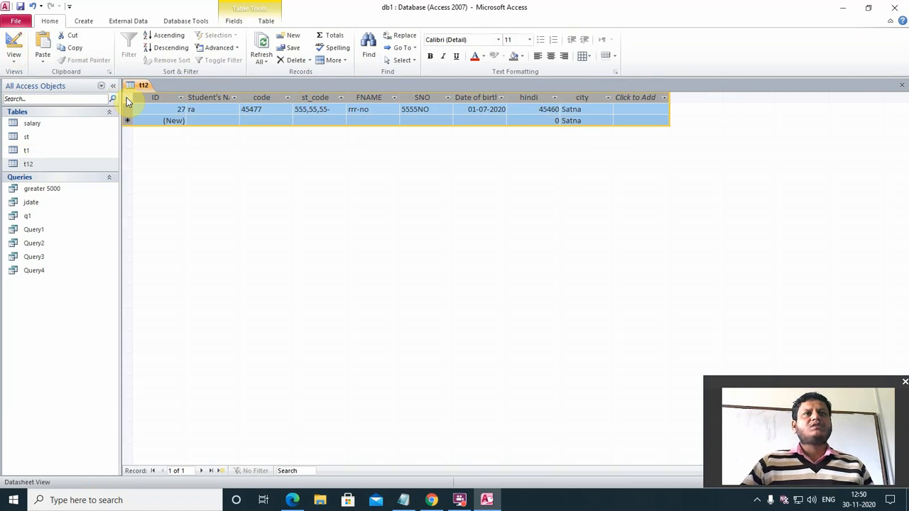
right_click(126, 97)
click(146, 118)
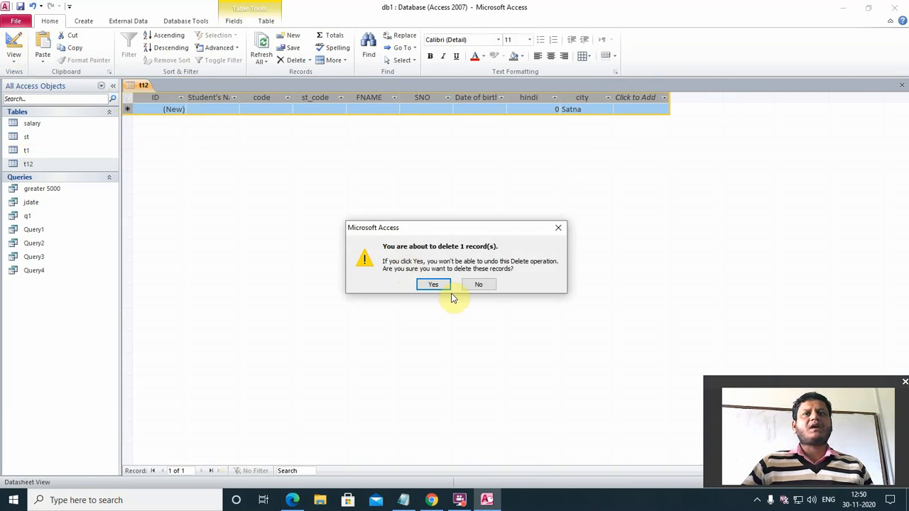
click(432, 284)
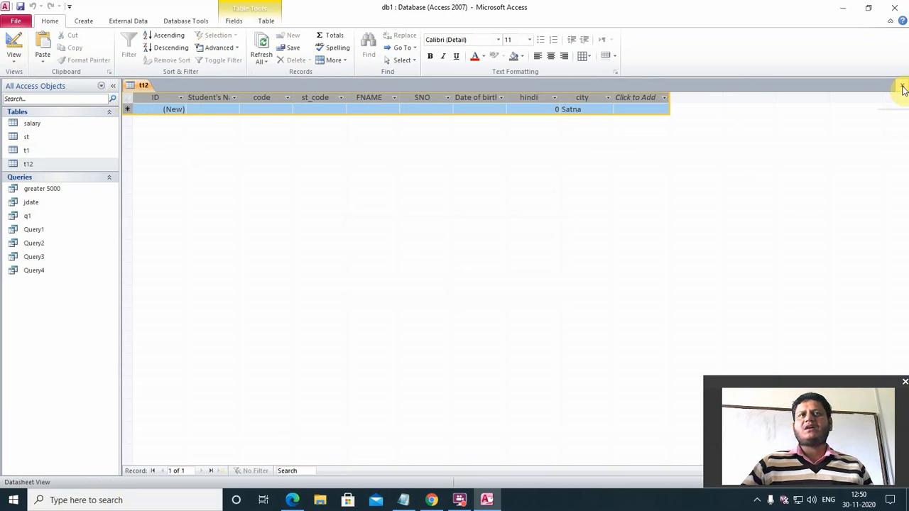
- Switch t12 to Design View and set the hindi field's Validation Rule to "between 0 and 99"
click(14, 57)
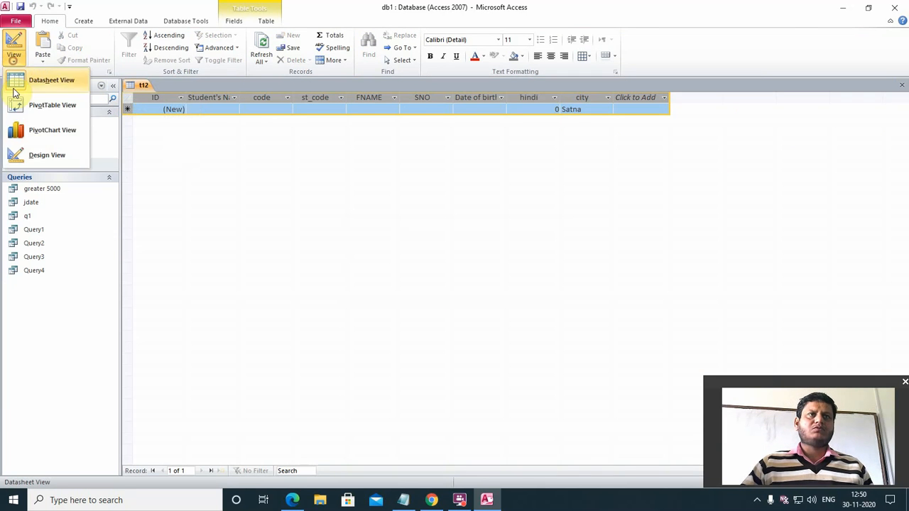
click(39, 158)
click(169, 184)
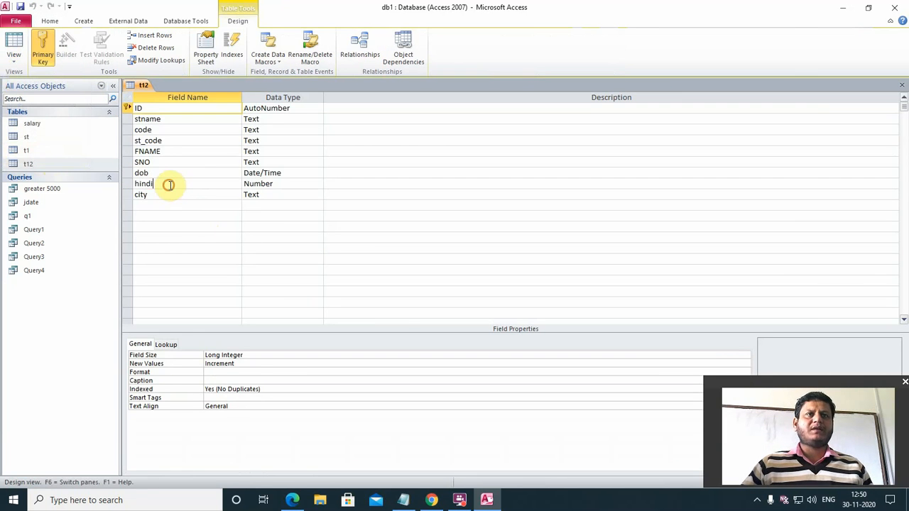
click(206, 408)
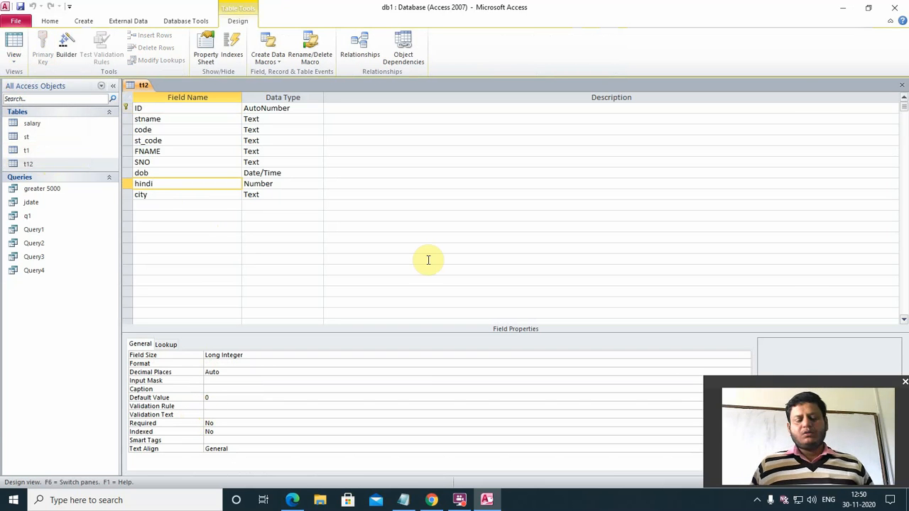
text(>)
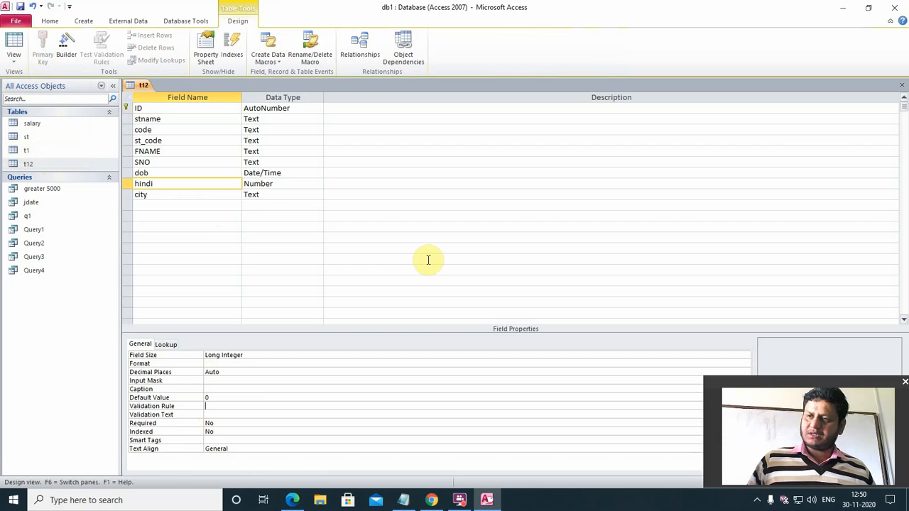
text(bet)
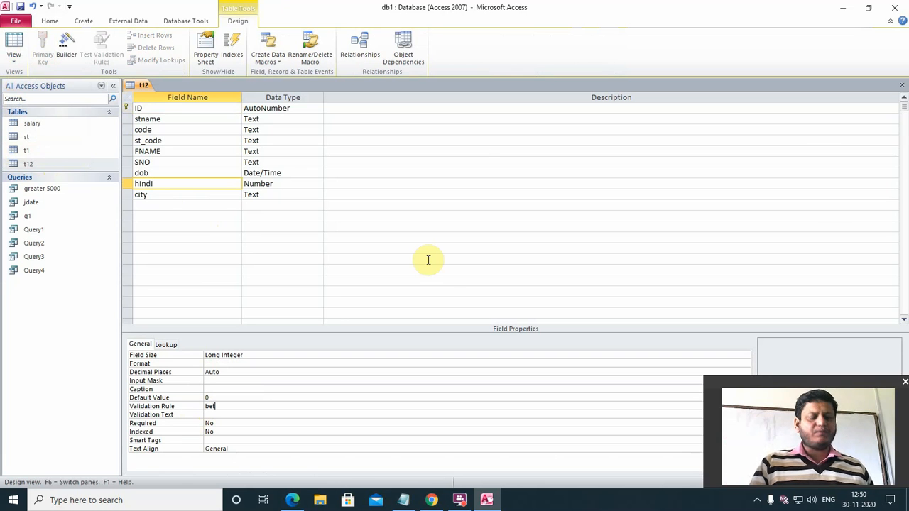
text(ween)
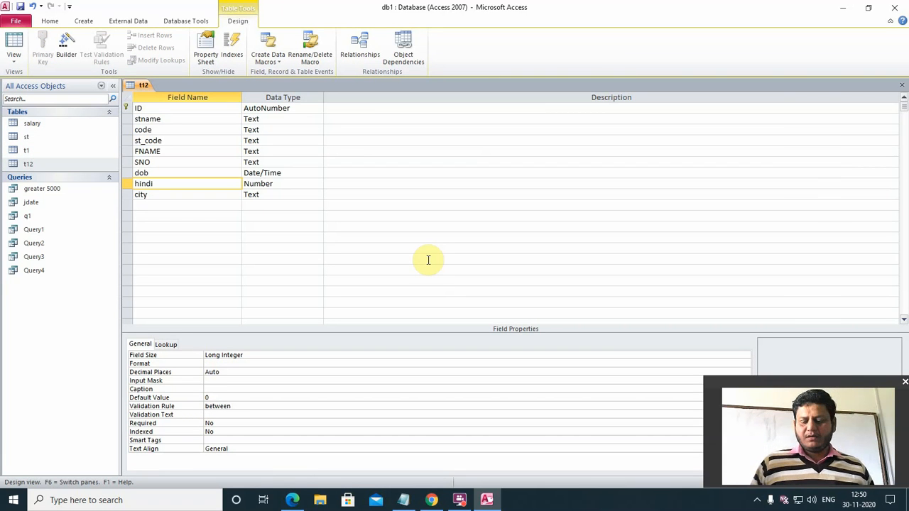
text( 0 and )
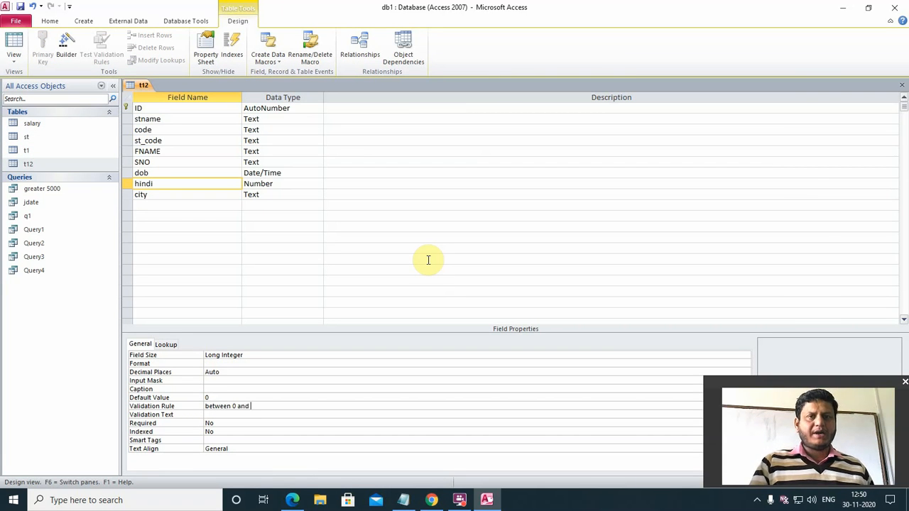
text(10)
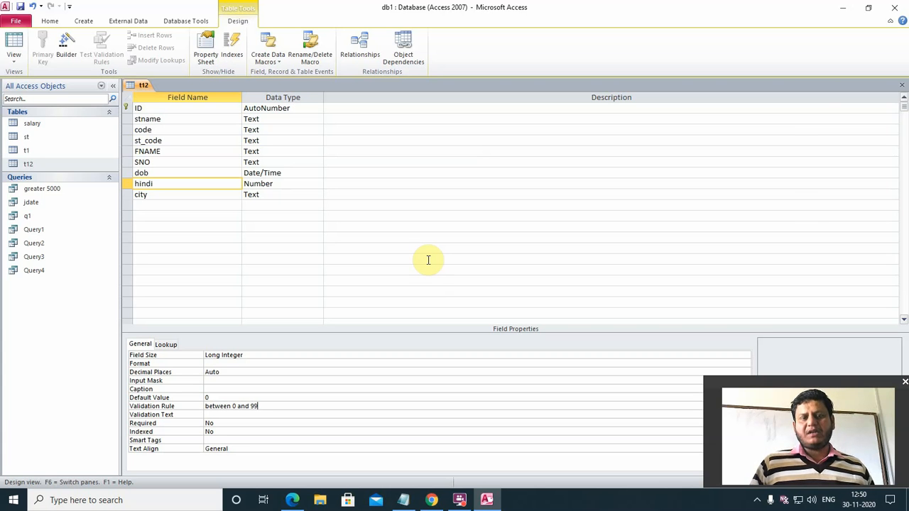
- Change the hindi field's Validation Rule to "between 0 and 100", then close the t12 design and save the changes
key(BackSpace)
key(BackSpace)
text(00)
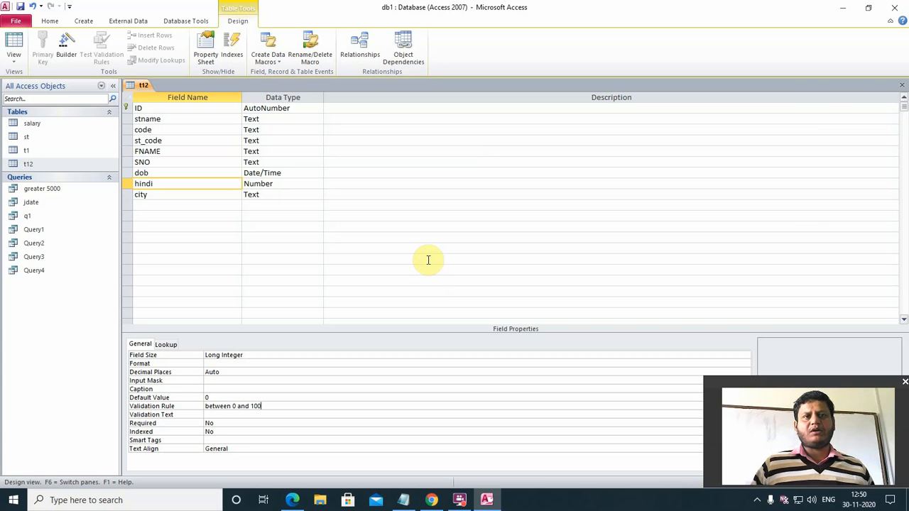
click(902, 87)
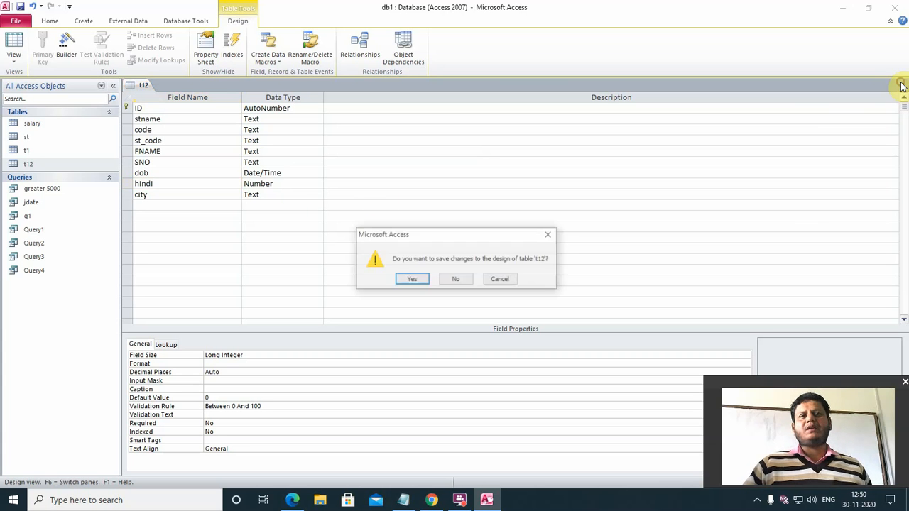
click(412, 279)
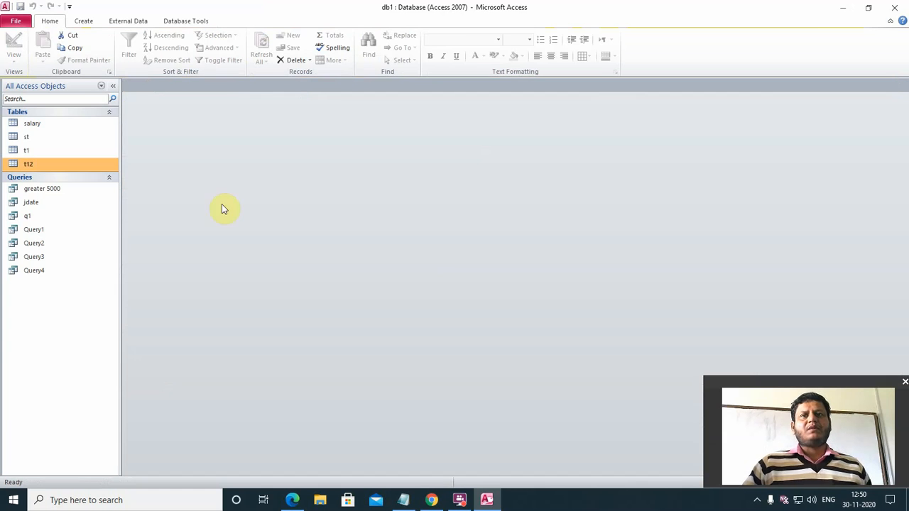
- Open table t12 in Datasheet View and try to enter 4555 as the hindi value of a new record
double_click(17, 165)
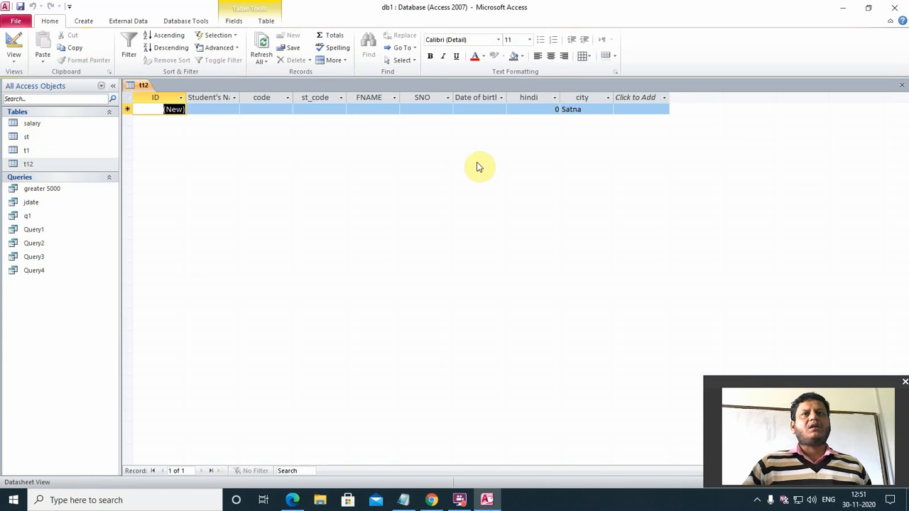
click(528, 106)
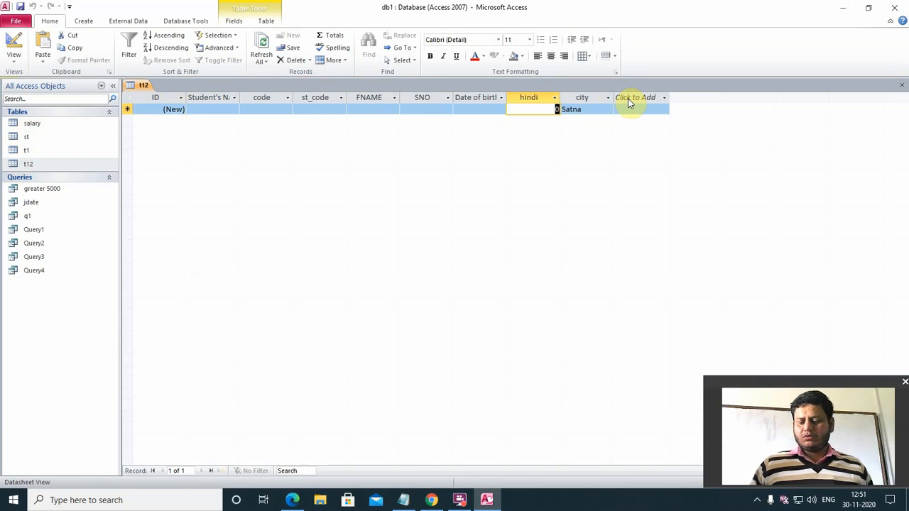
text(4555)
key(Return)
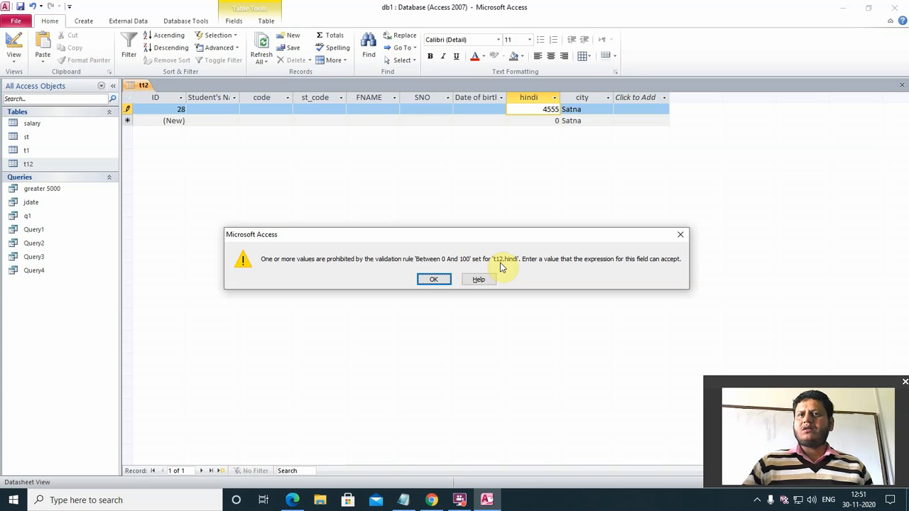
click(435, 280)
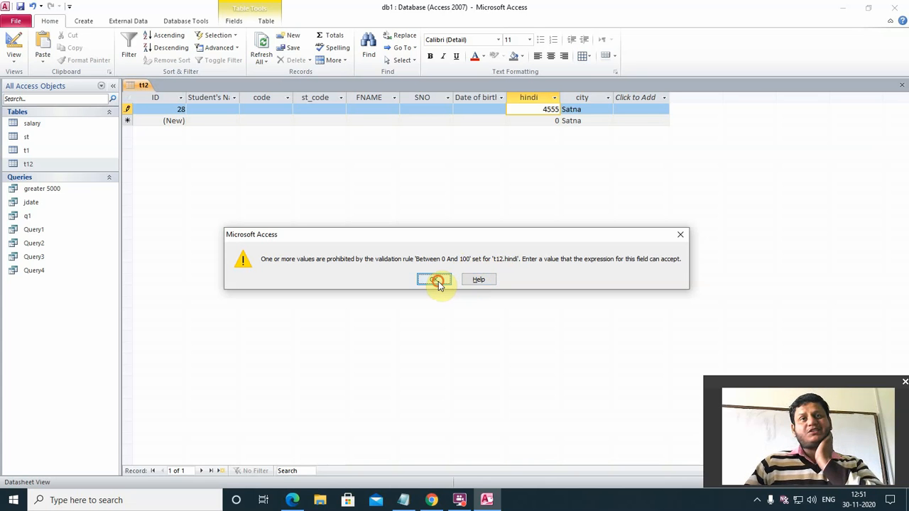
- Try to change the new record's hindi value to -4555
key(BackSpace)
key(BackSpace)
key(BackSpace)
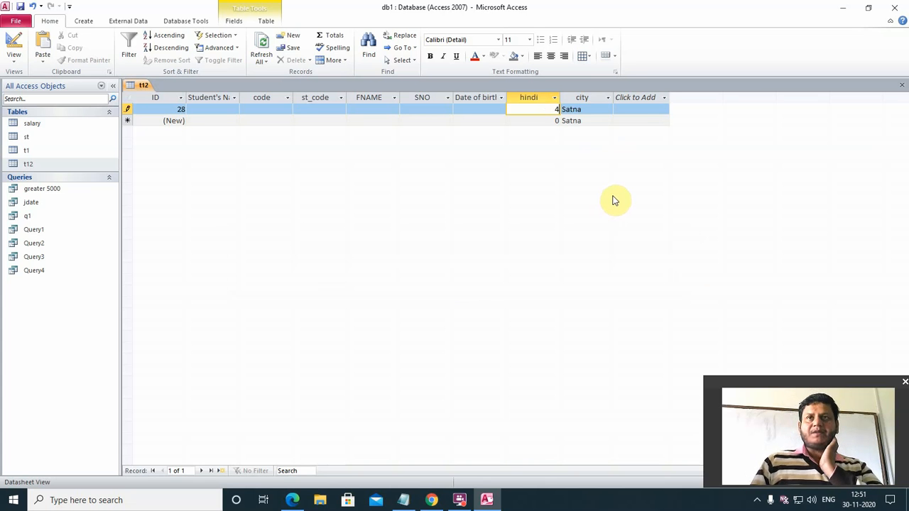
text(-4555)
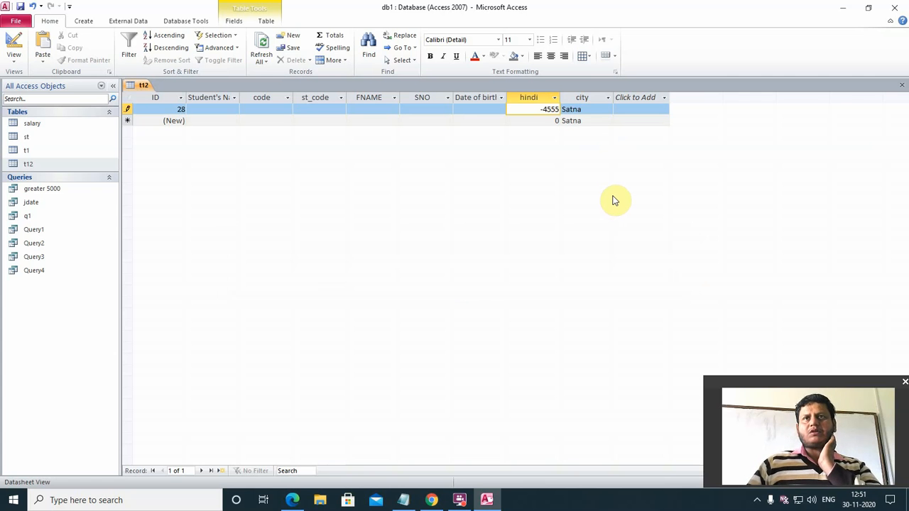
key(Return)
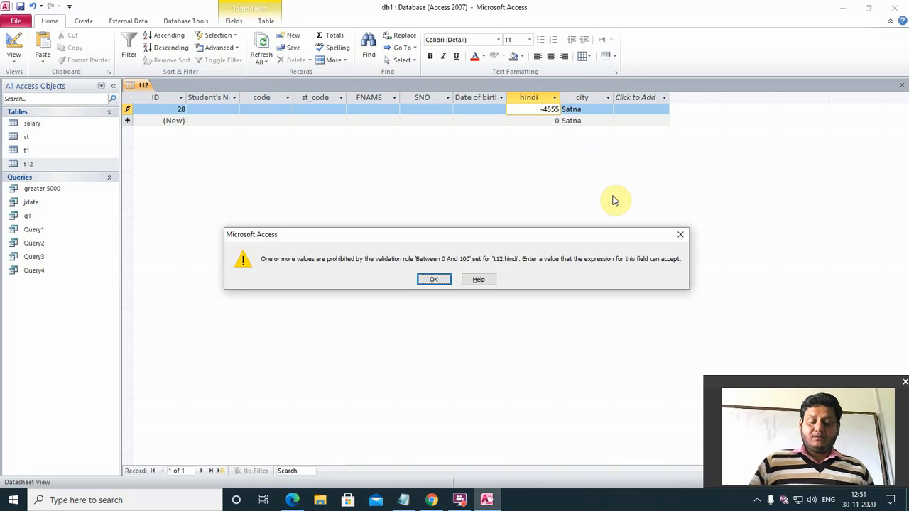
key(Return)
- Clear the hindi value of the new record and enter 54 instead
key(BackSpace)
key(BackSpace)
key(BackSpace)
key(BackSpace)
key(BackSpace)
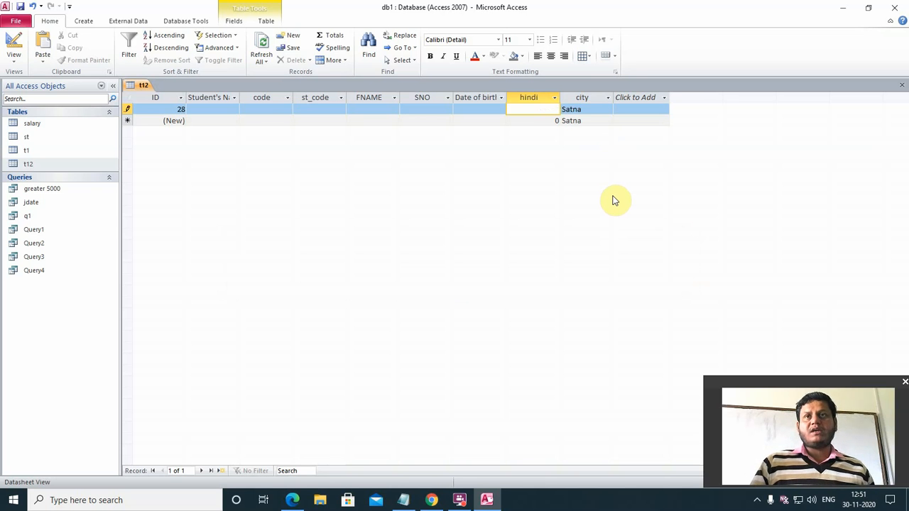
text(54)
key(Return)
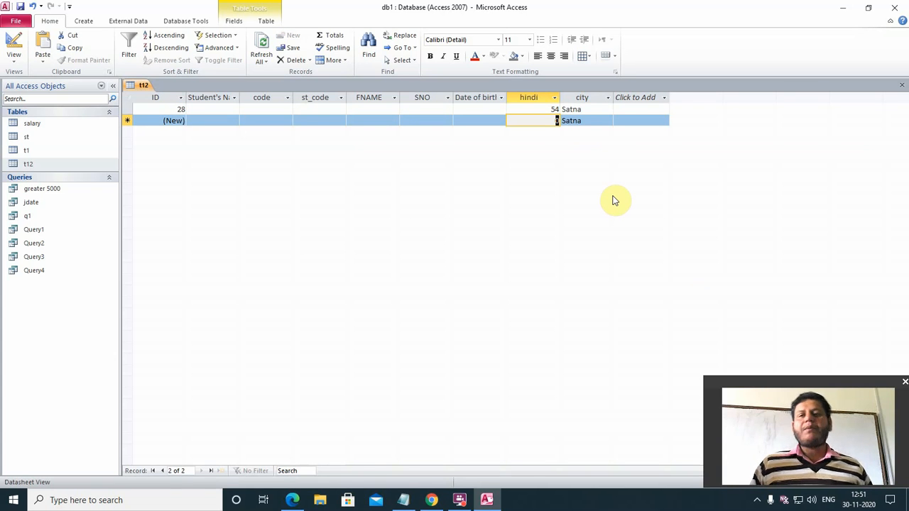
- Reopen t12 in Design View, set the hindi field's Validation Text to "Enter Valid Marks 0 To 100", and close the design with changes saved
click(901, 84)
right_click(23, 164)
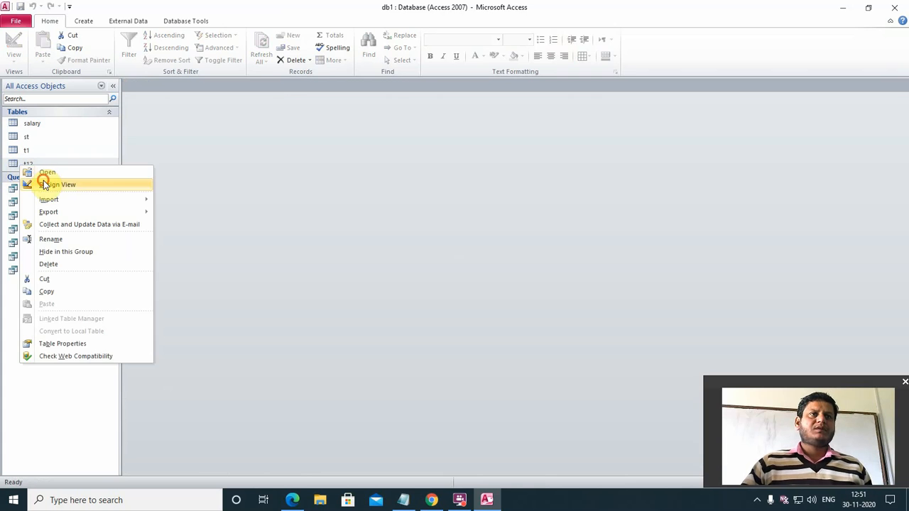
click(50, 185)
click(166, 186)
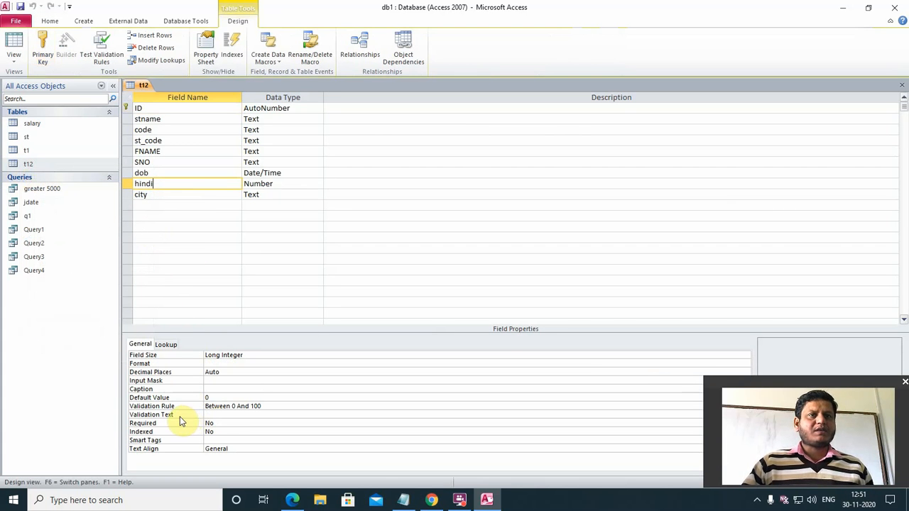
click(221, 416)
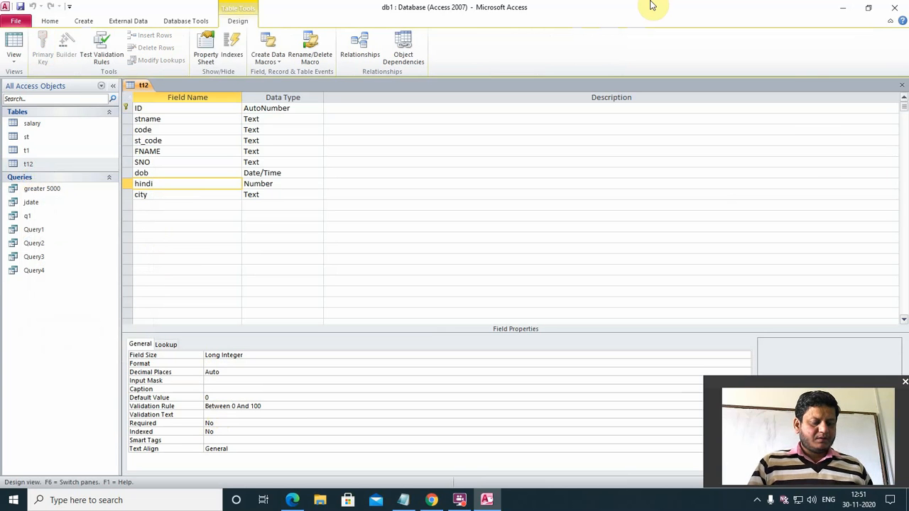
text(Enter)
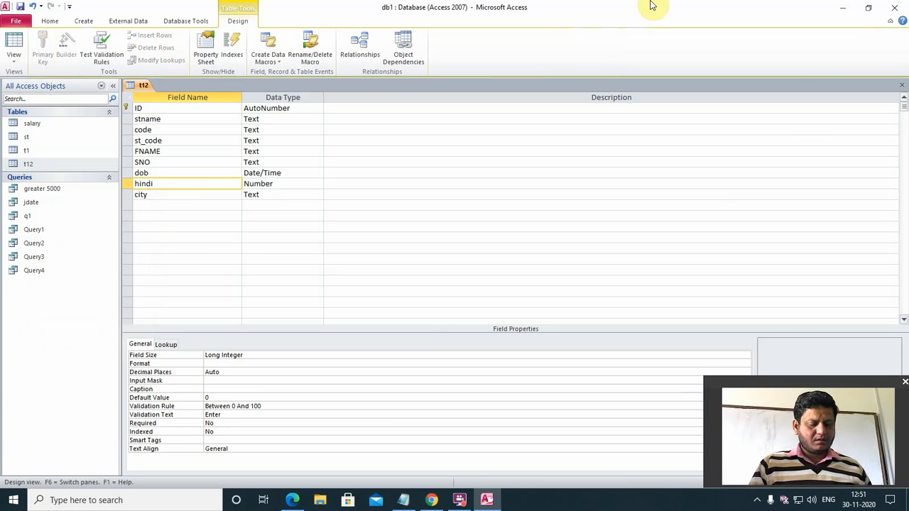
text( Valid )
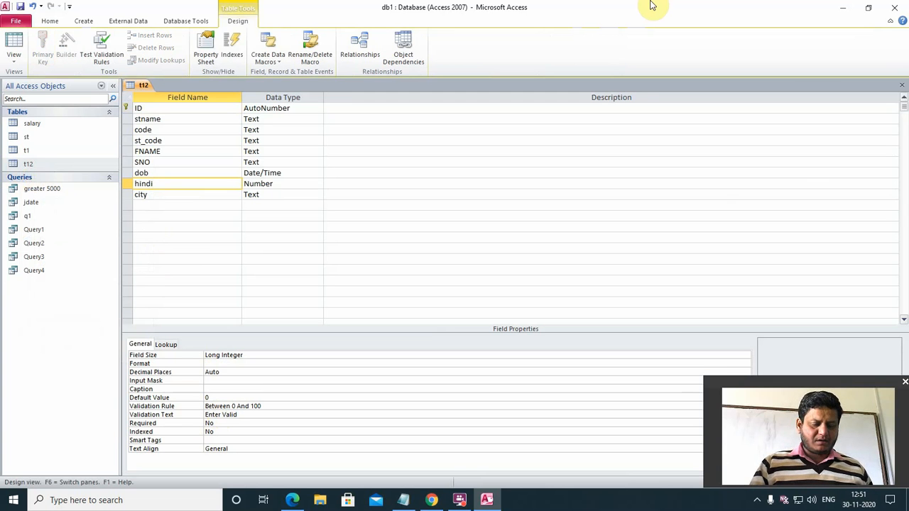
text(Marks )
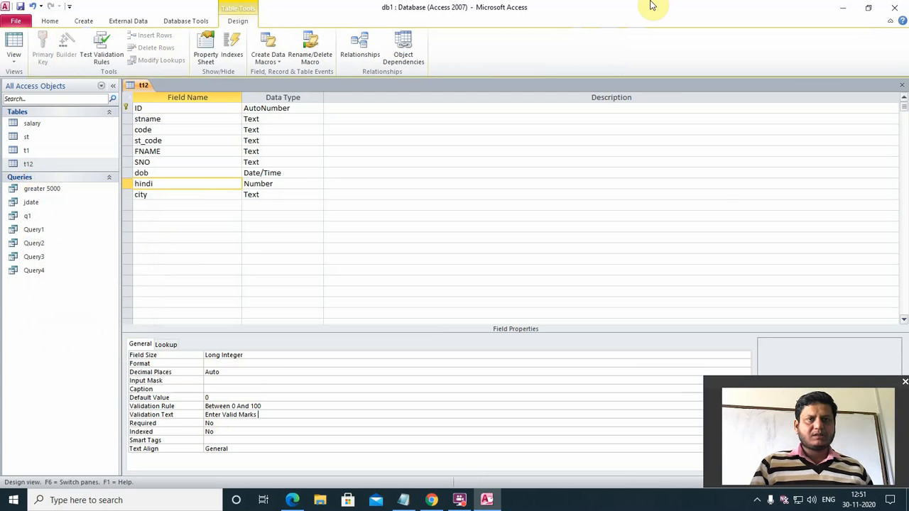
text(0)
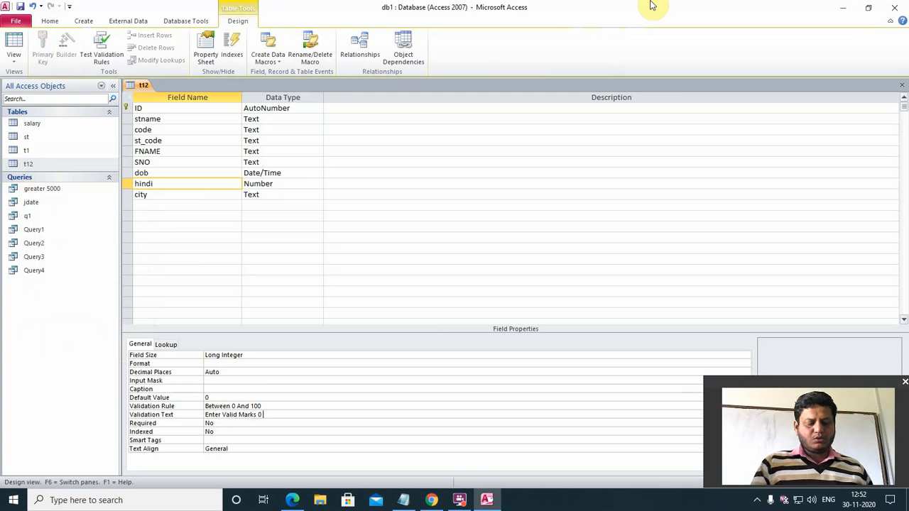
text( To )
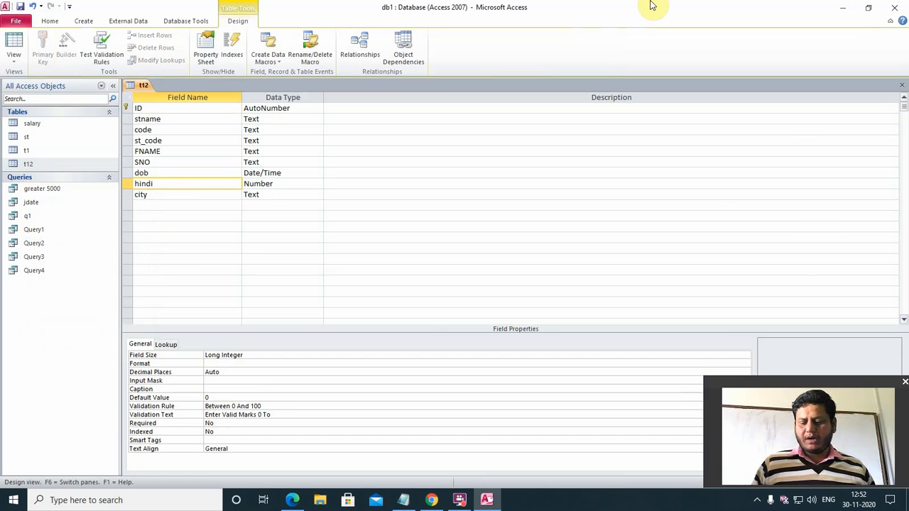
text(100)
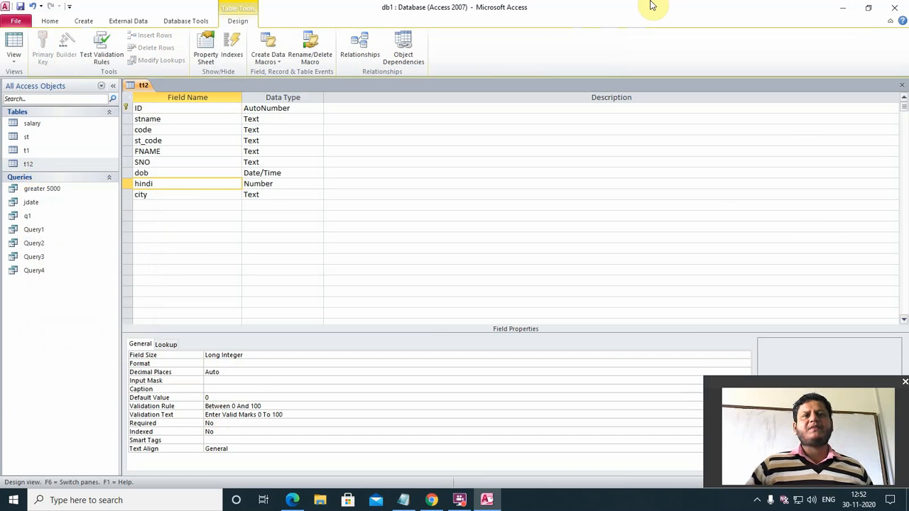
click(901, 84)
click(411, 279)
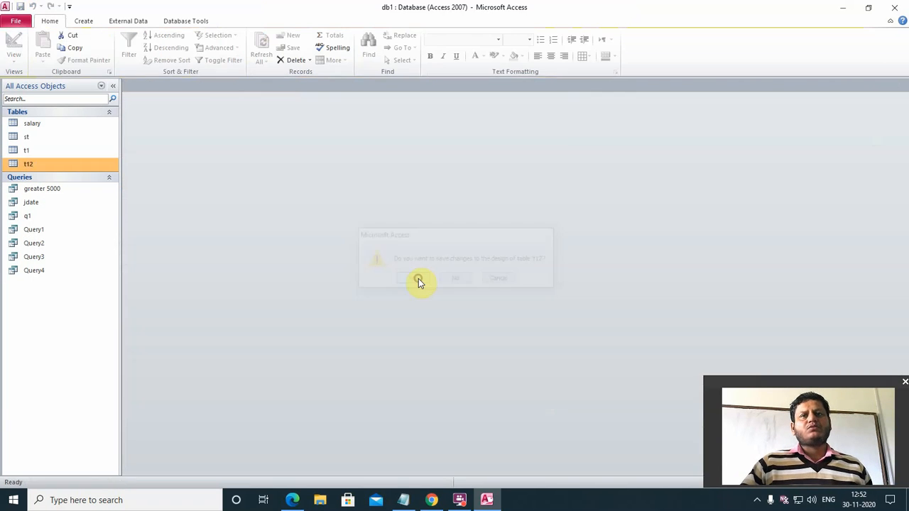
- Open table t12 in Datasheet View and try to enter 46566 as the hindi value of a second record
double_click(43, 162)
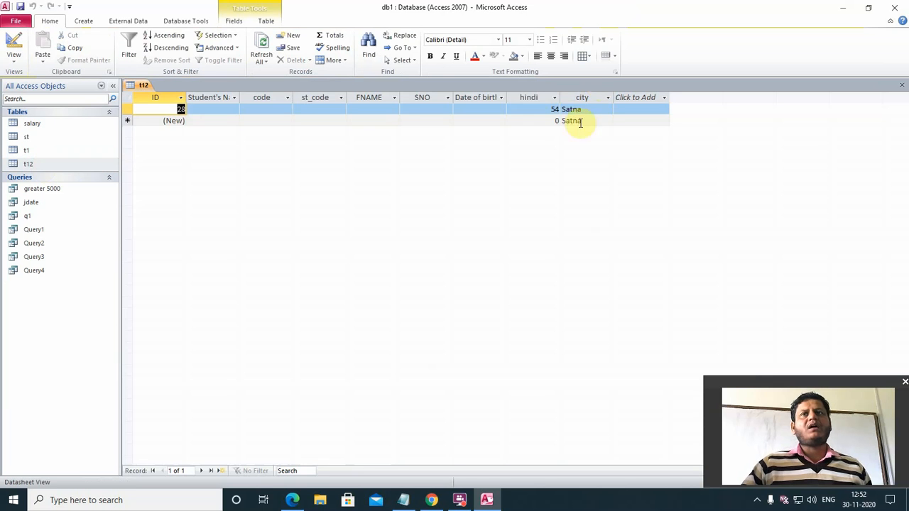
click(538, 120)
text(46566)
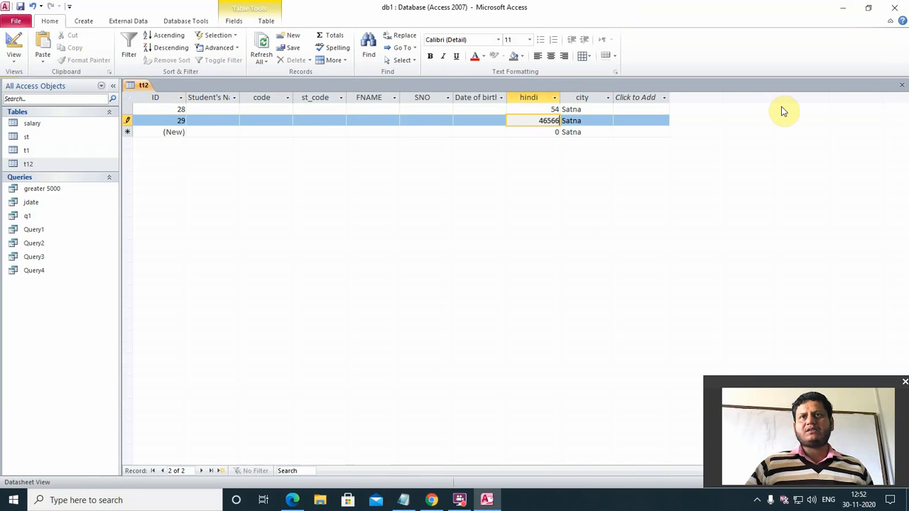
key(Return)
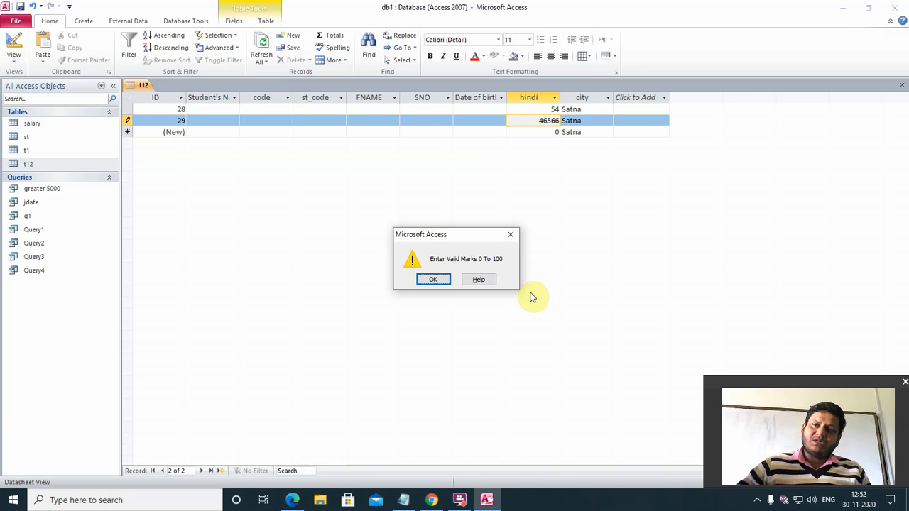
click(432, 280)
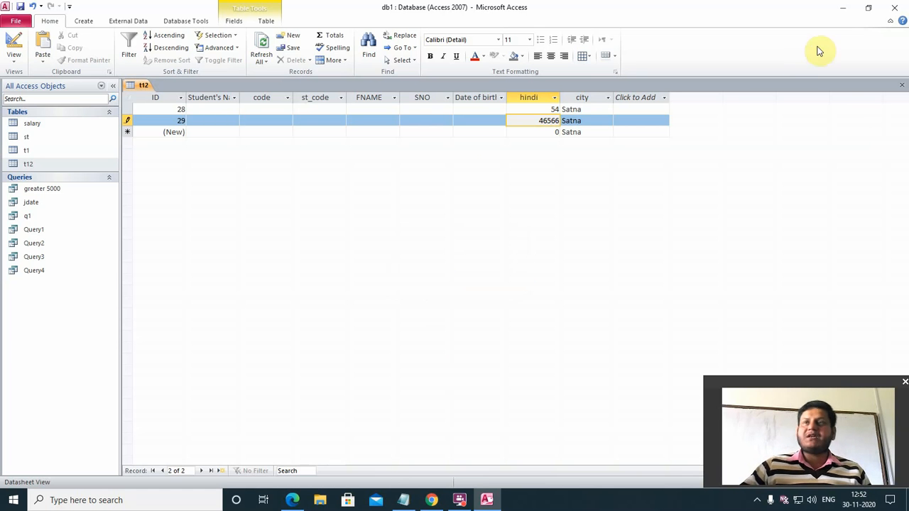
- Switch to Word and create a blank document
click(135, 503)
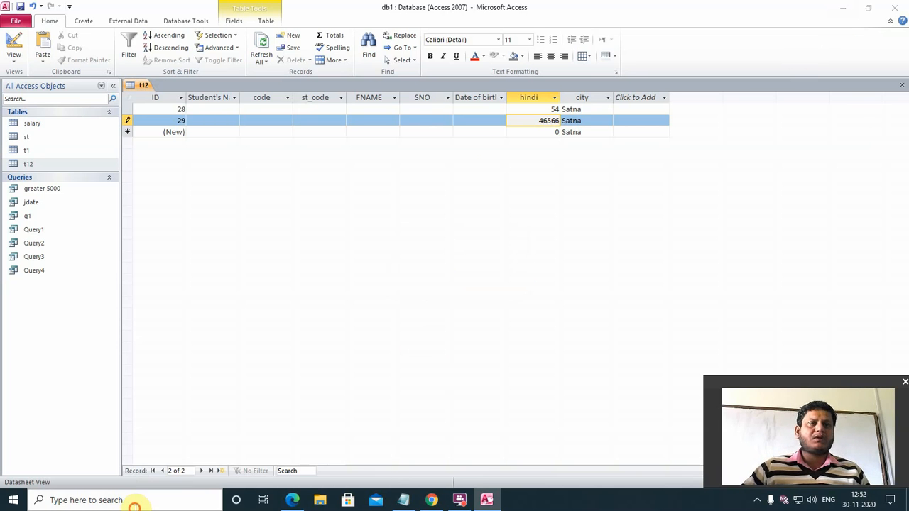
text(wor)
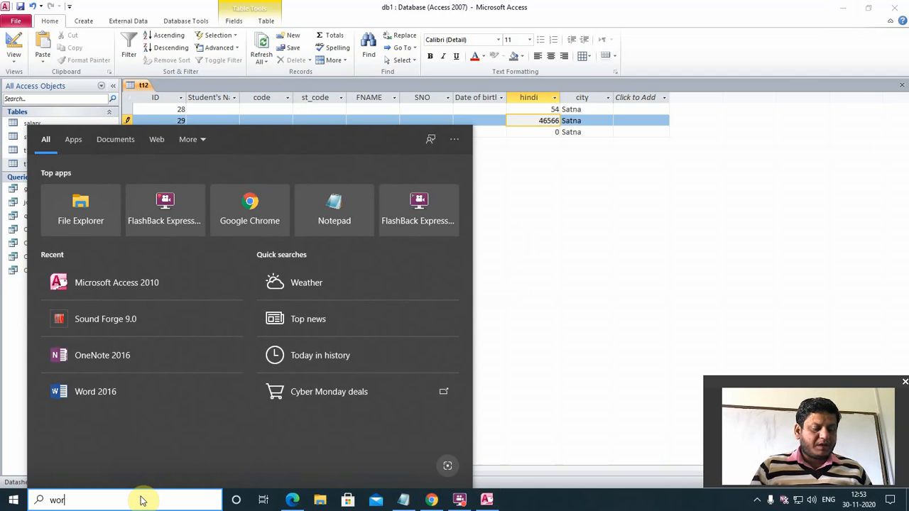
text(d)
key(Escape)
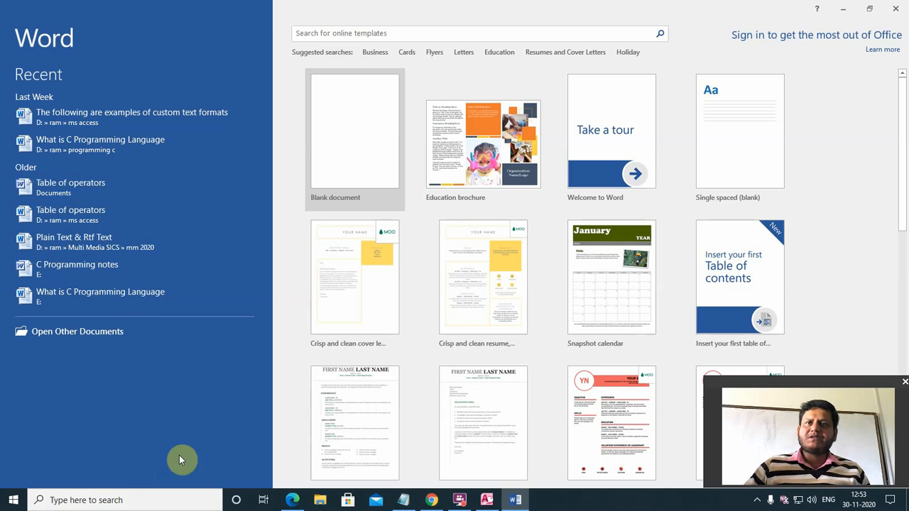
click(357, 145)
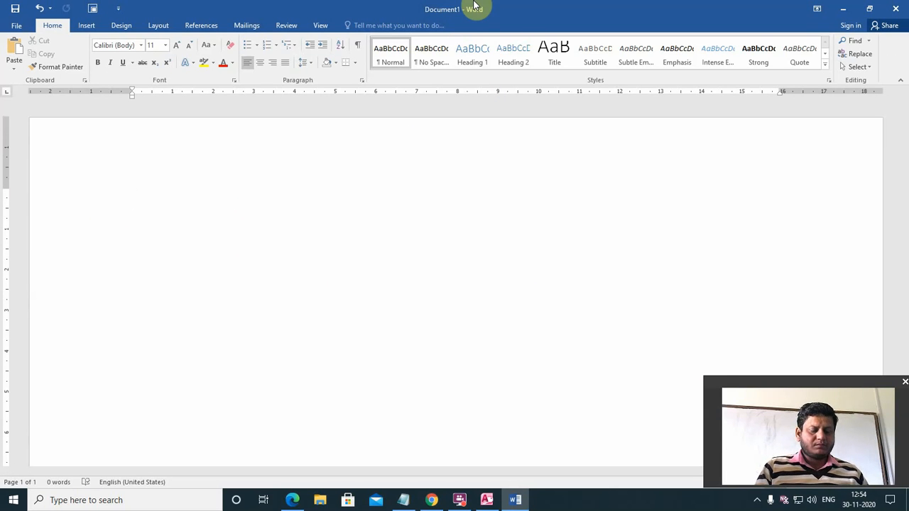
- Begin the first line of the blank document with the text "Sname-("
text(Sname)
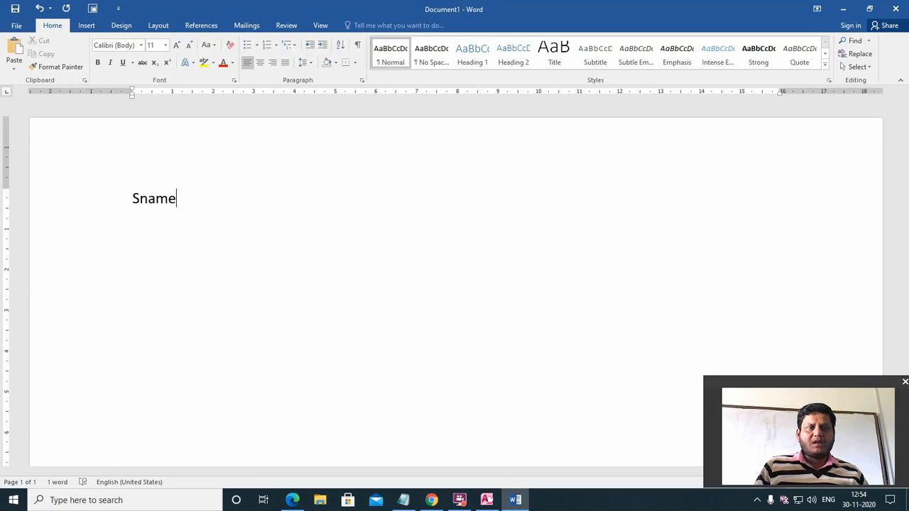
text(-)
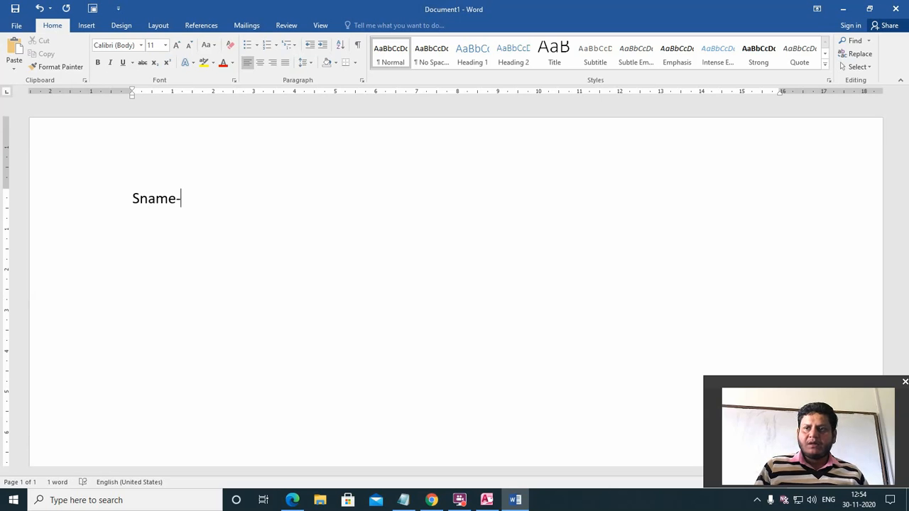
text(()
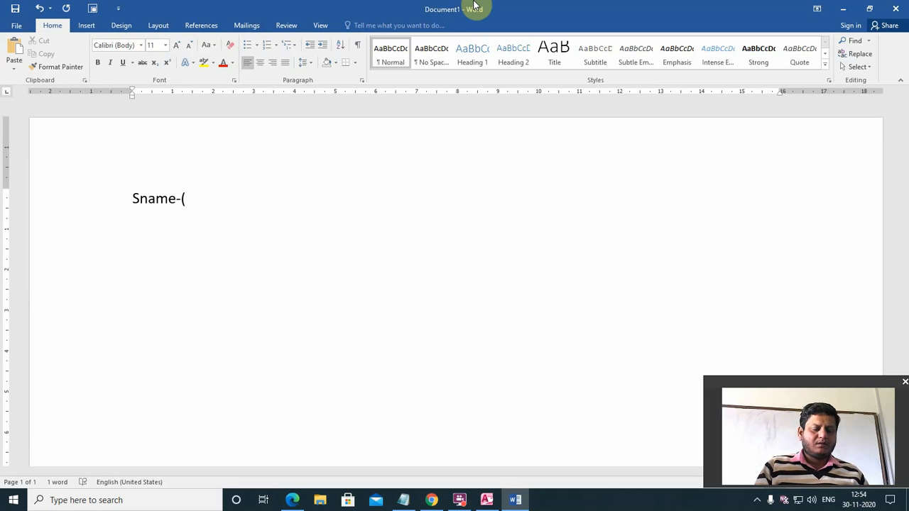
text(All)
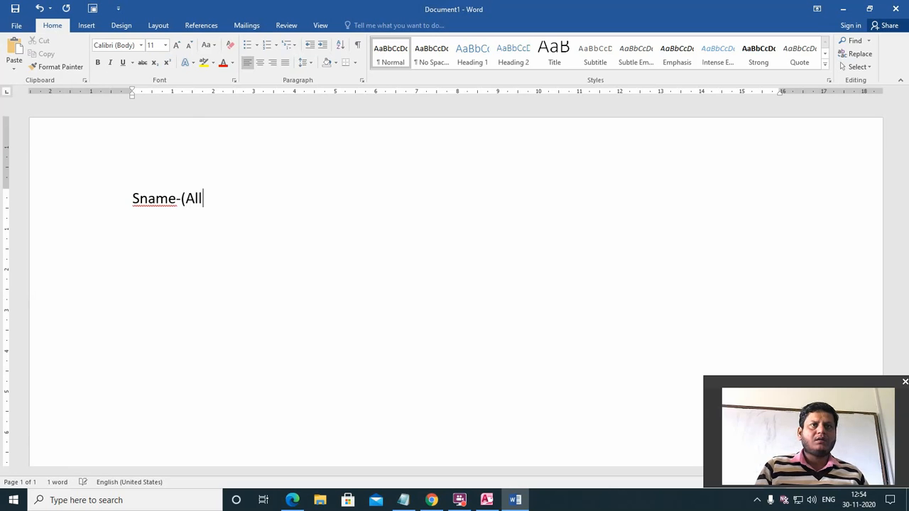
key(BackSpace)
key(BackSpace)
key(BackSpace)
- Complete the Sname note with "First Letter must Capital)" after the opening bracket
text(Firs)
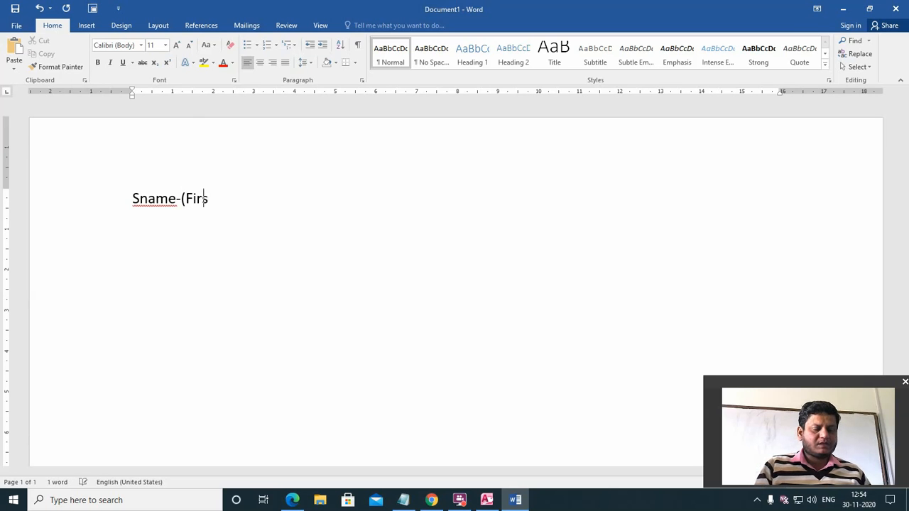
text(t Le)
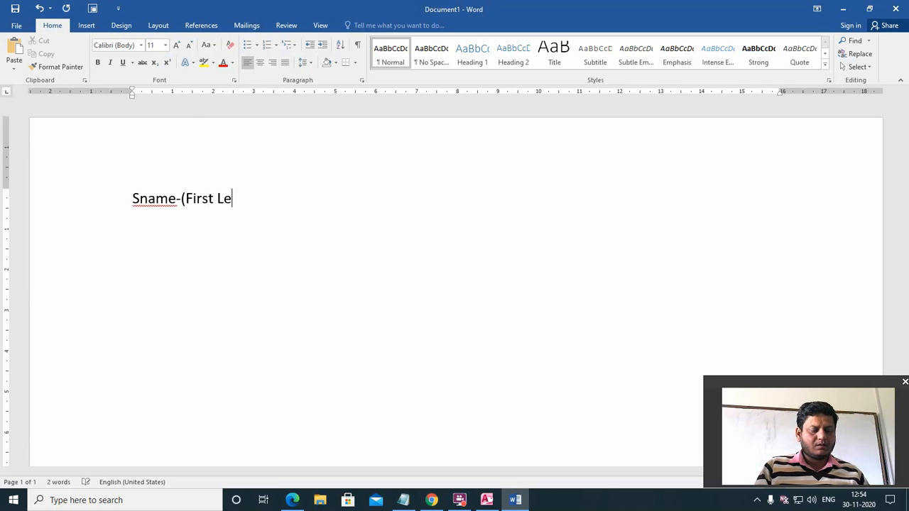
text(tte r must)
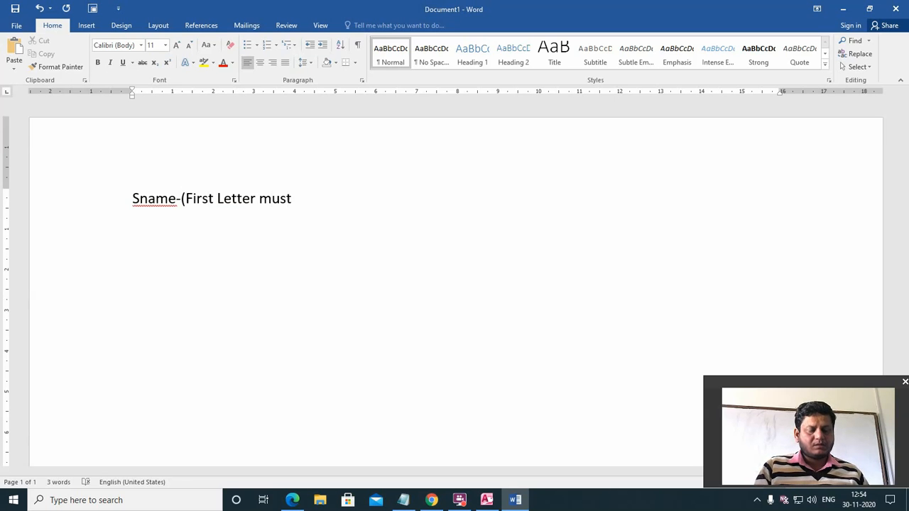
text( CP)
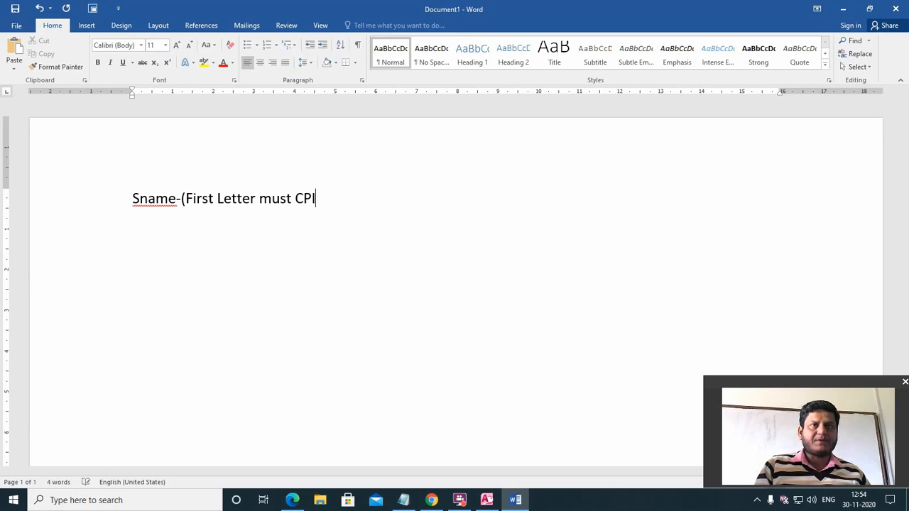
key(BackSpace)
text(api)
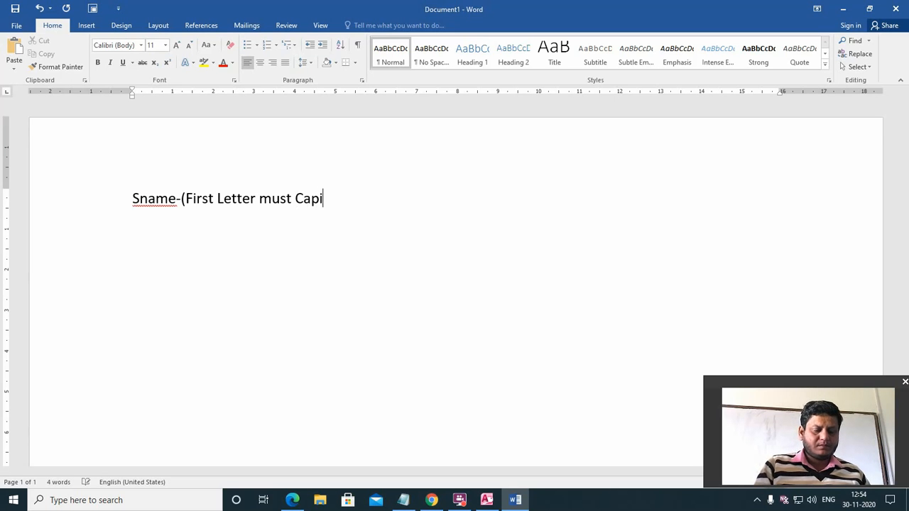
text(tal))
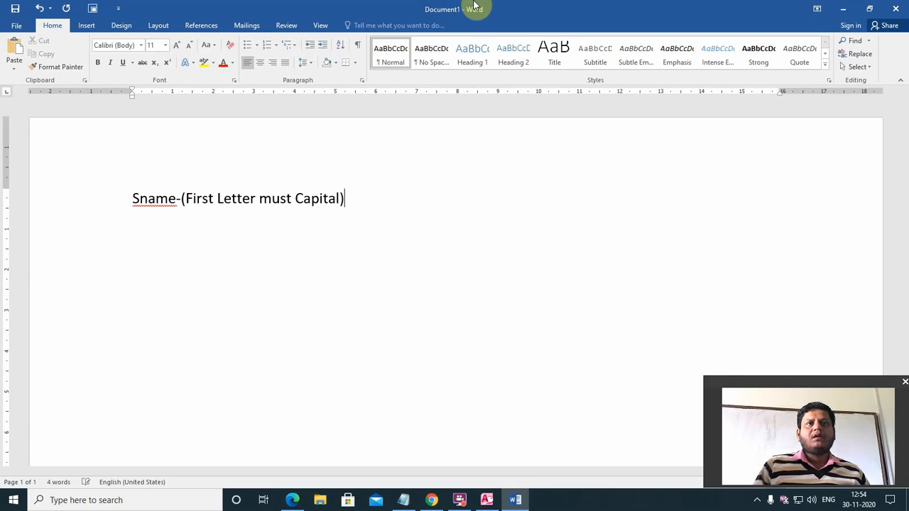
- Insert the word "be" before "Capital" in the Sname note
key(Return)
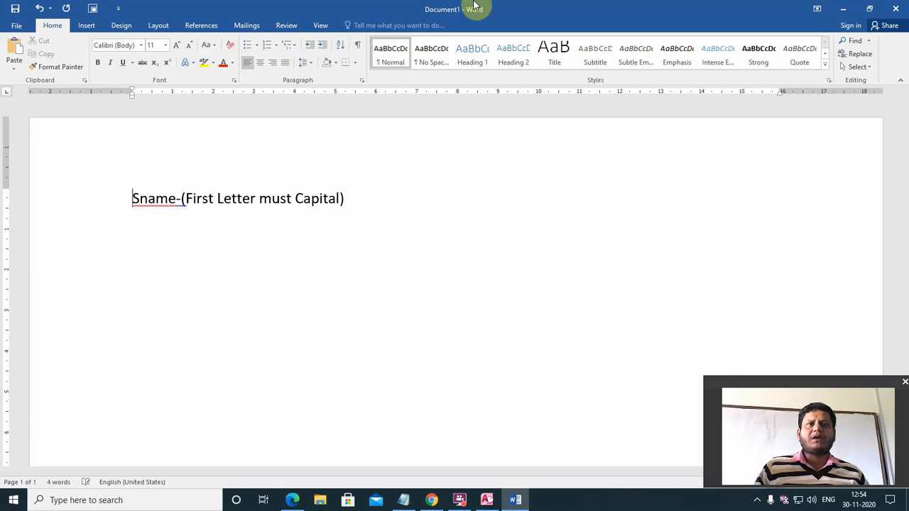
key(Right)
key(Right)
key(Right)
key(Right)
key(Right)
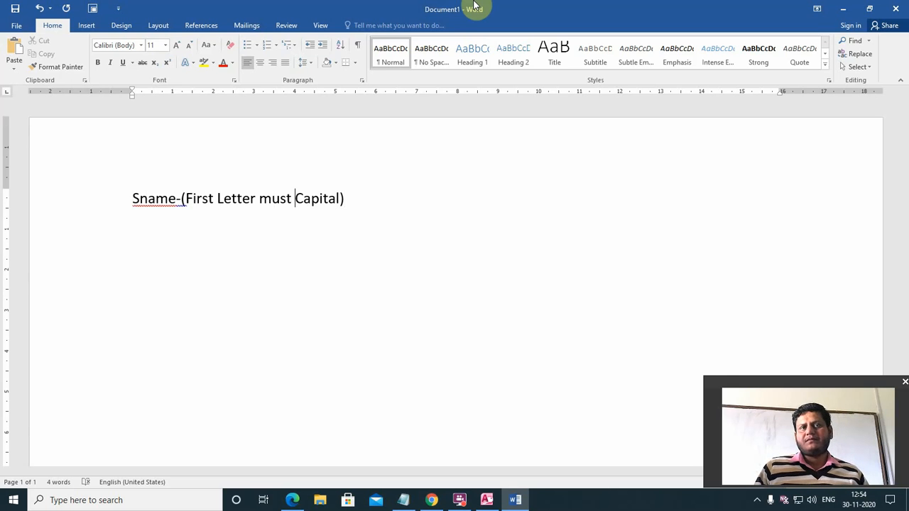
text(be)
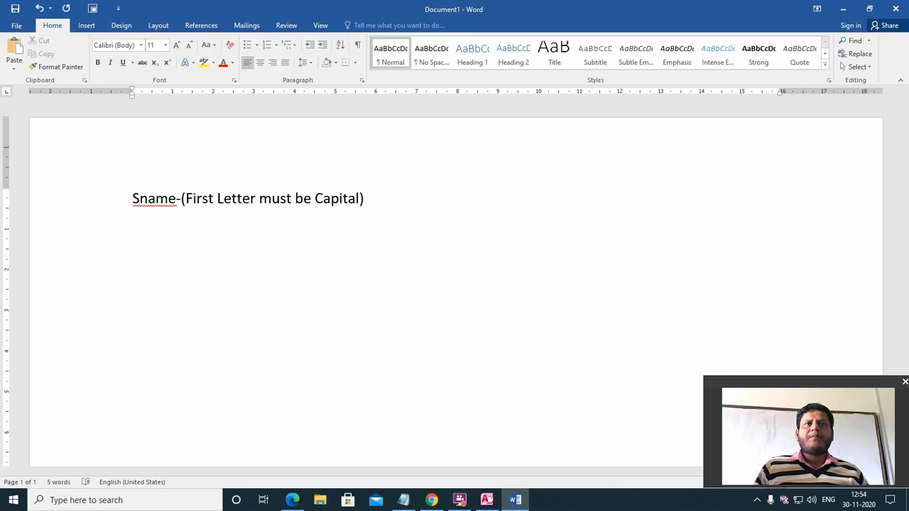
- Insert ",fname" directly after "Sname" and add a comma at the end of the line
key(Right)
key(Right)
key(Right)
key(Right)
key(Right)
key(Right)
key(Right)
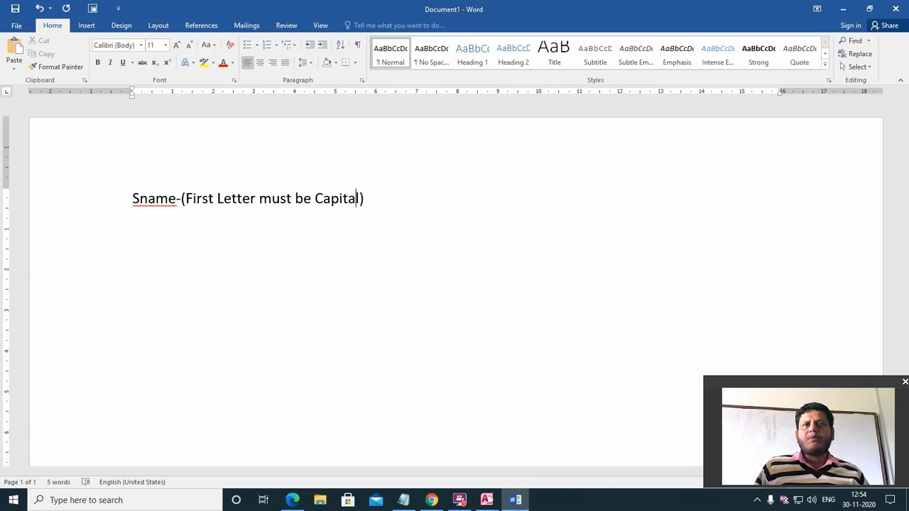
key(Left)
key(Left)
key(Left)
key(Left)
key(Left)
key(Left)
key(Left)
key(Left)
key(Left)
key(Left)
key(Left)
key(Left)
key(Left)
key(Left)
key(Left)
key(Left)
key(Left)
key(Left)
key(Left)
key(Left)
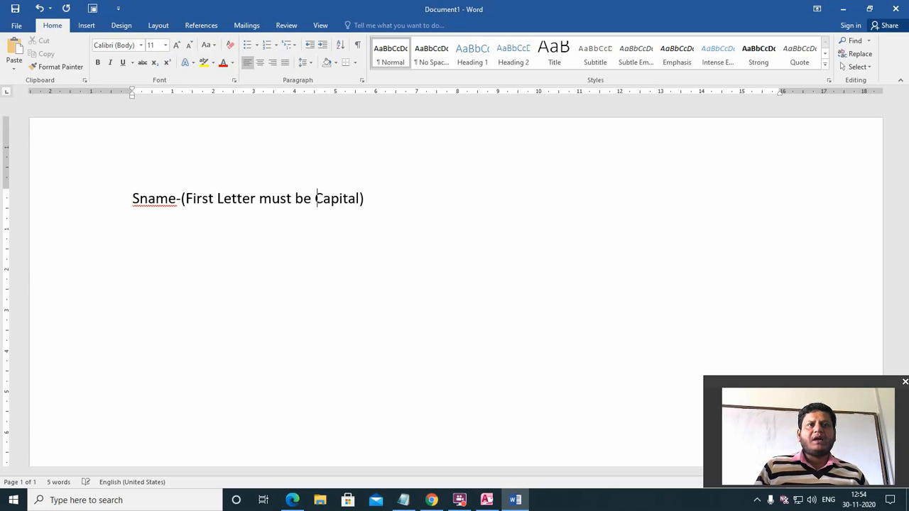
key(Left)
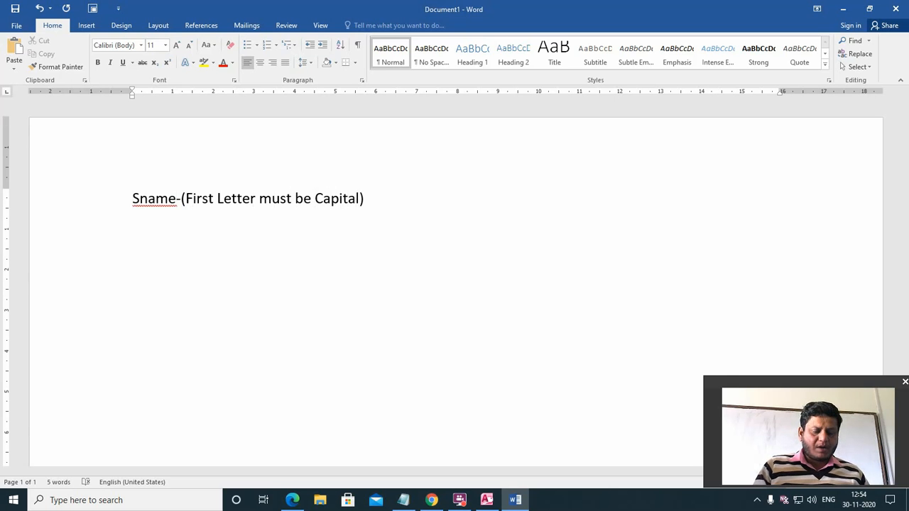
text(,fname)
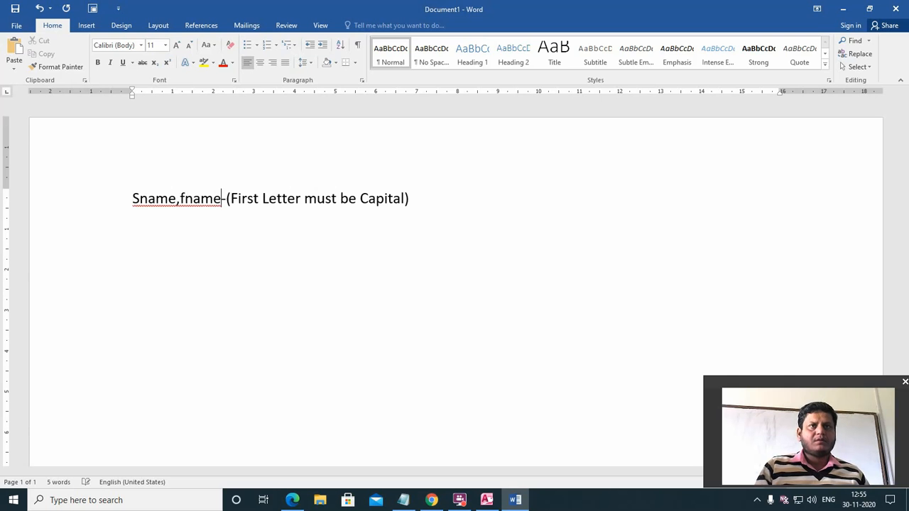
key(End)
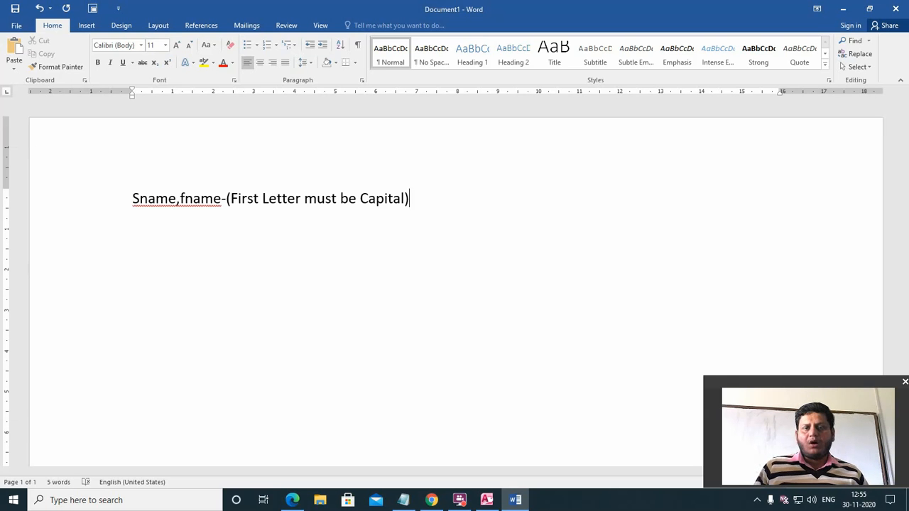
text(,)
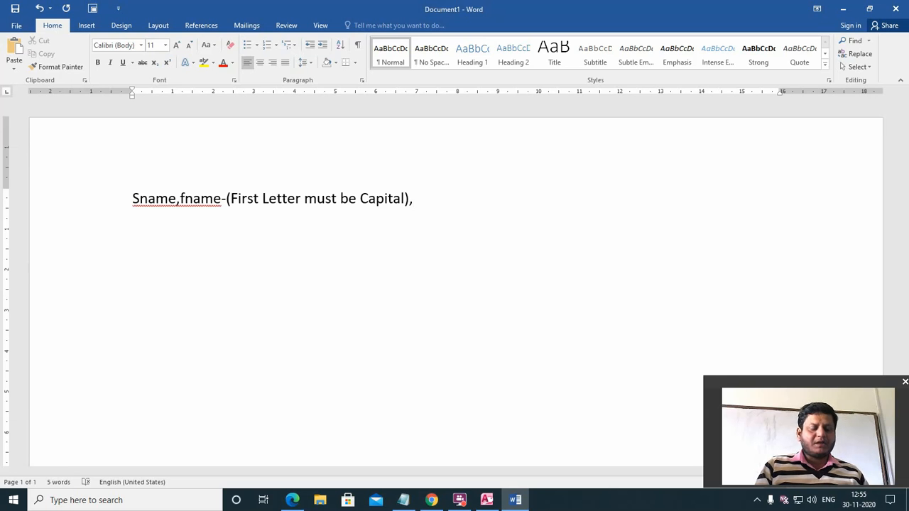
text(datas)
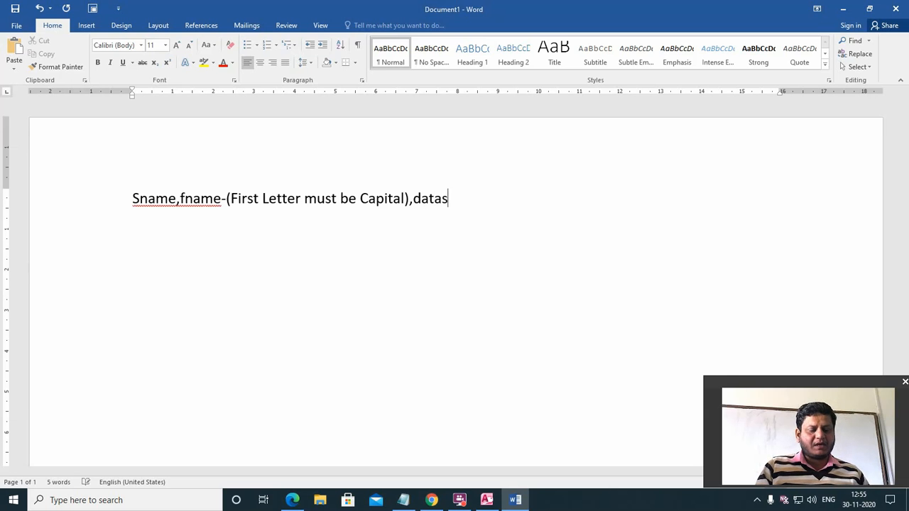
text(heet)
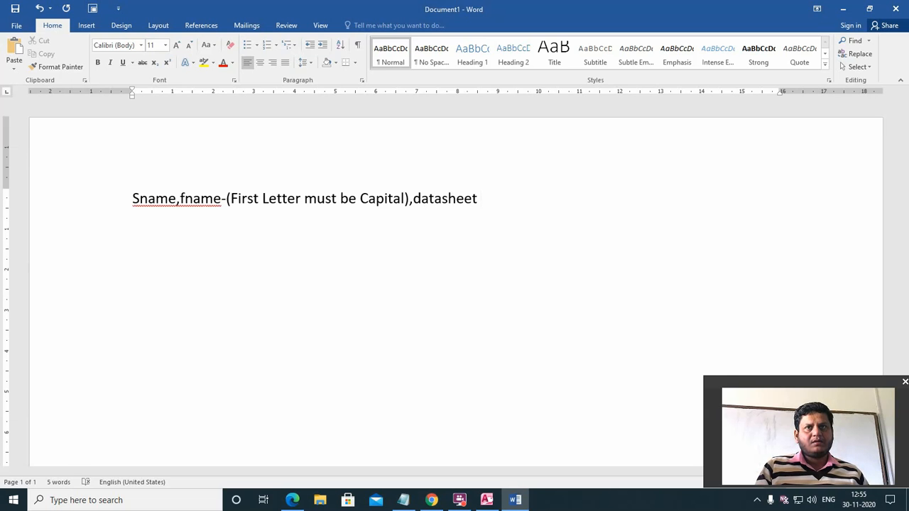
key(BackSpace)
key(BackSpace)
key(BackSpace)
key(BackSpace)
key(BackSpace)
key(BackSpace)
key(BackSpace)
key(BackSpace)
key(BackSpace)
key(BackSpace)
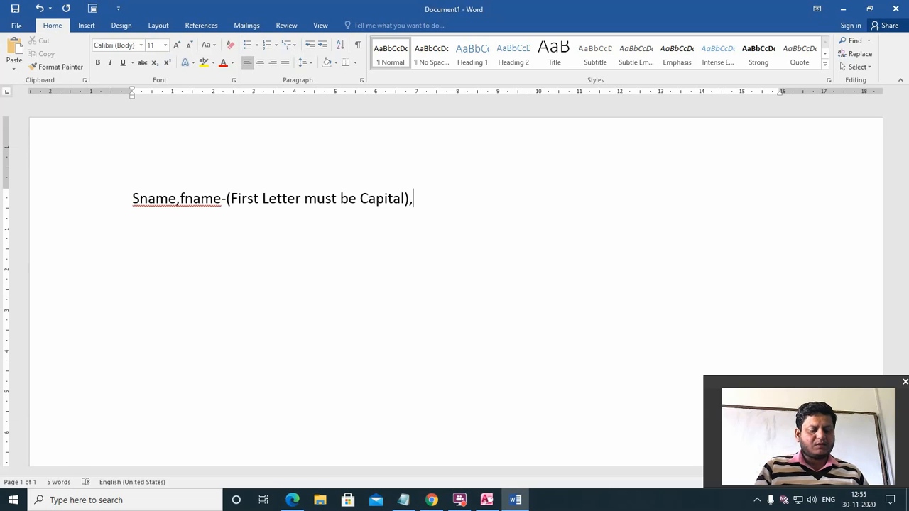
- Continue the line after the final comma with "display full name of datasheet view"
text(display )
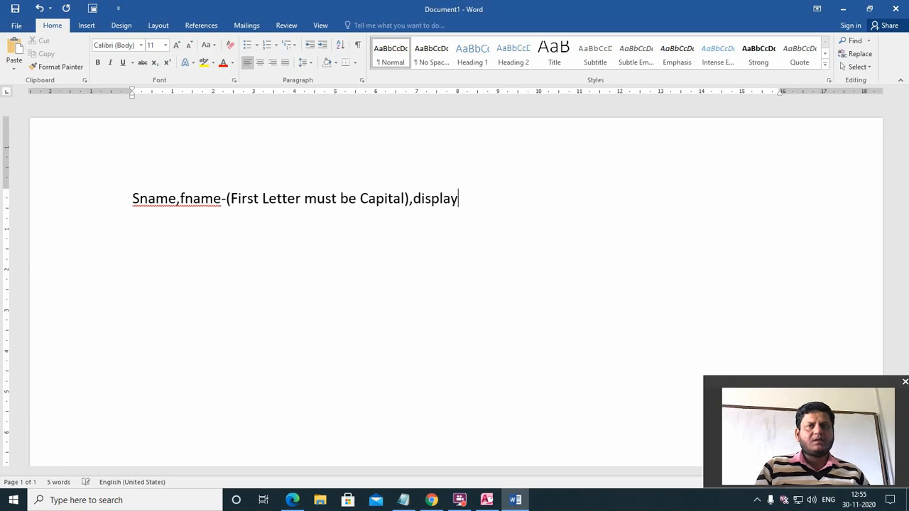
text(ful)
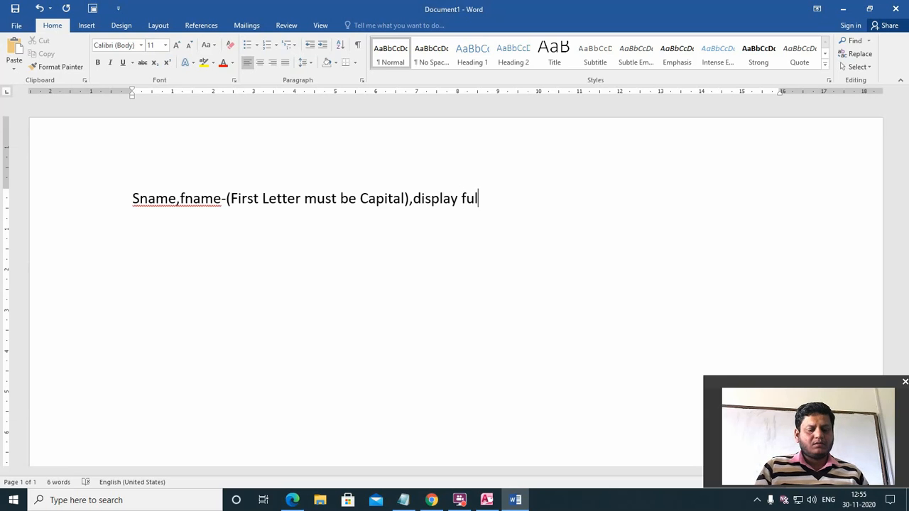
text(l name of )
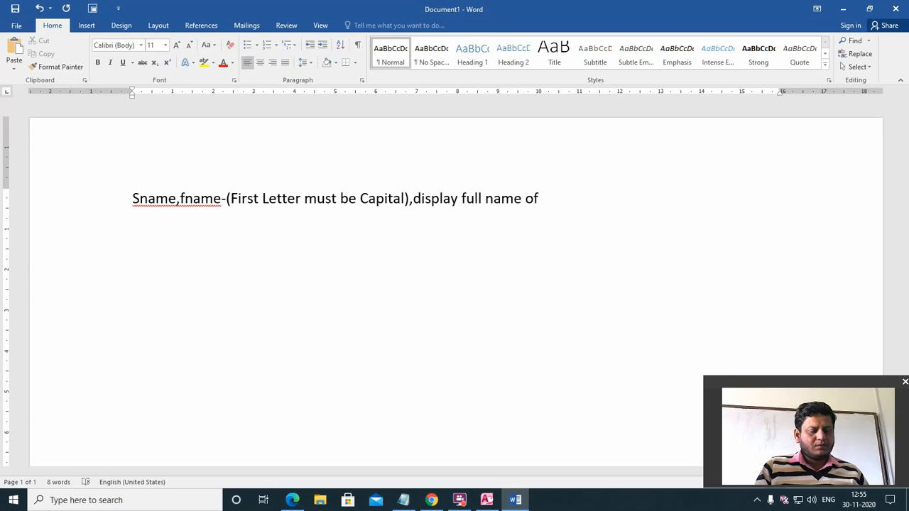
text(data)
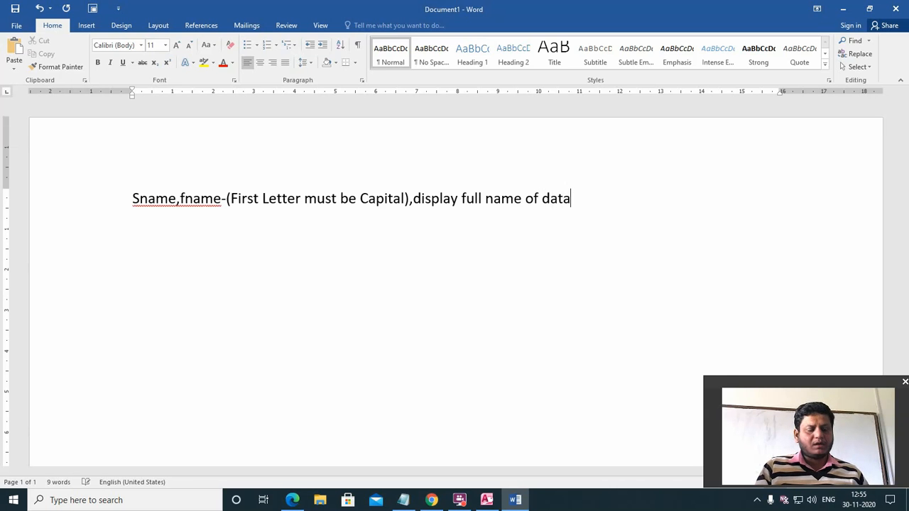
text(sheet )
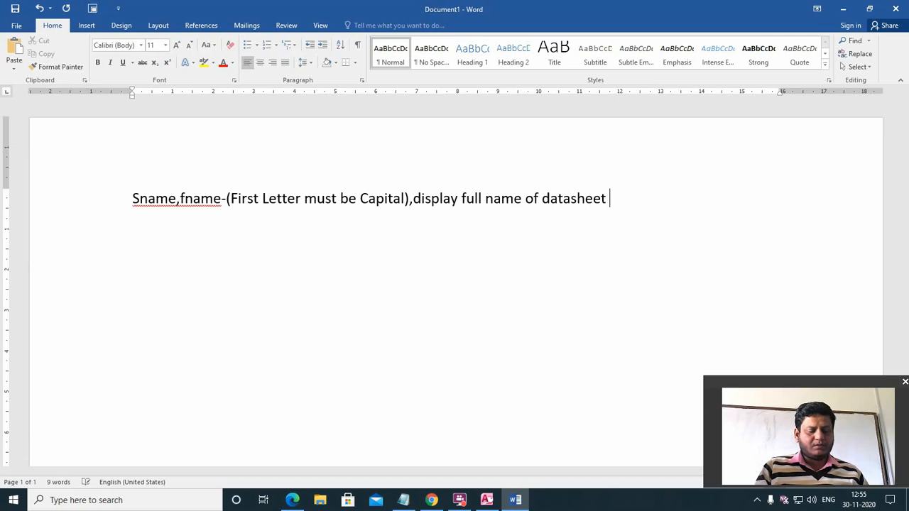
text(view)
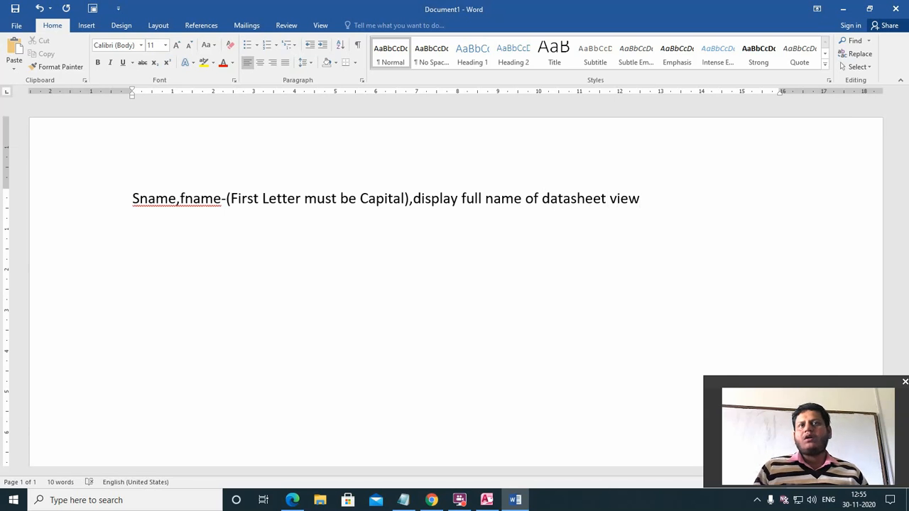
- Add "(Students' Name,Date Of Birth)" directly after "datasheet view" at the end of the line
text(()
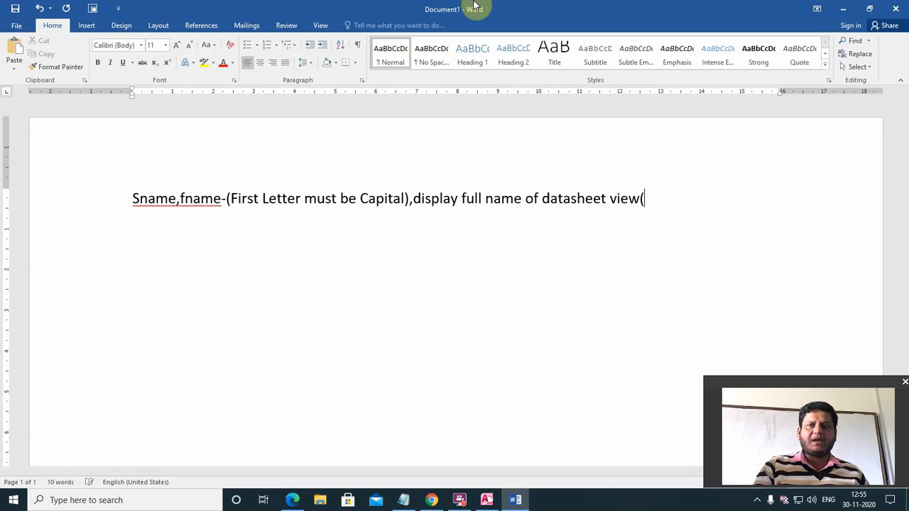
text(Stud)
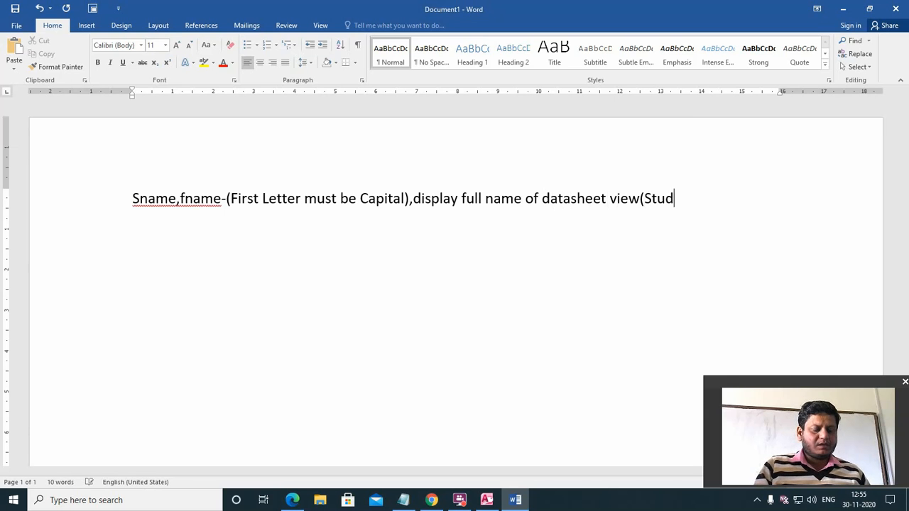
text(ents')
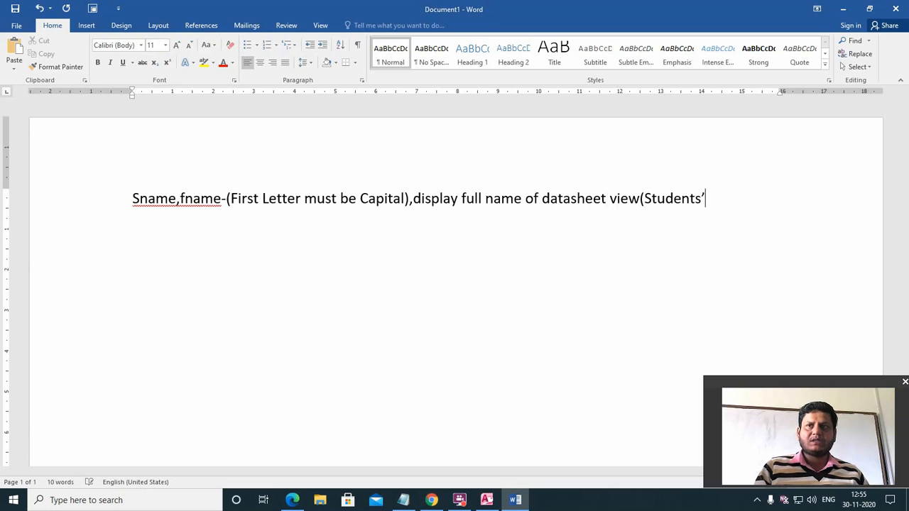
text( Name)
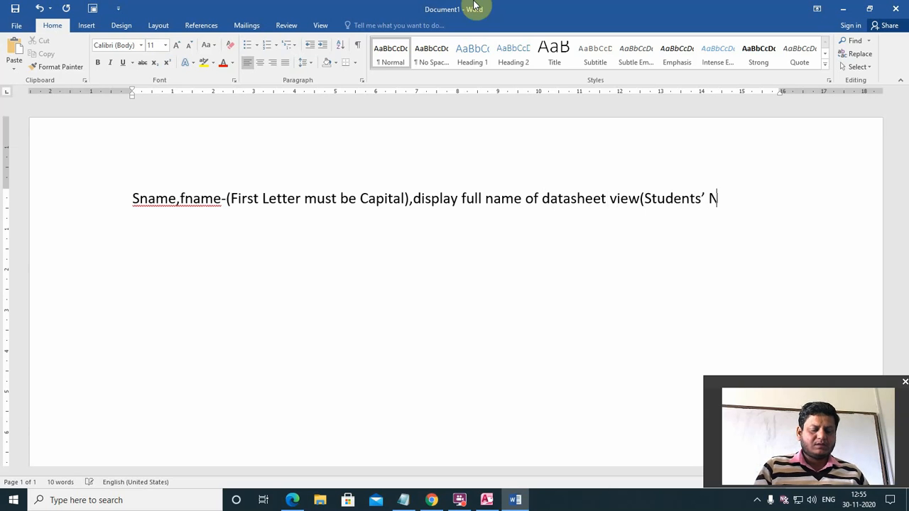
text(,Date)
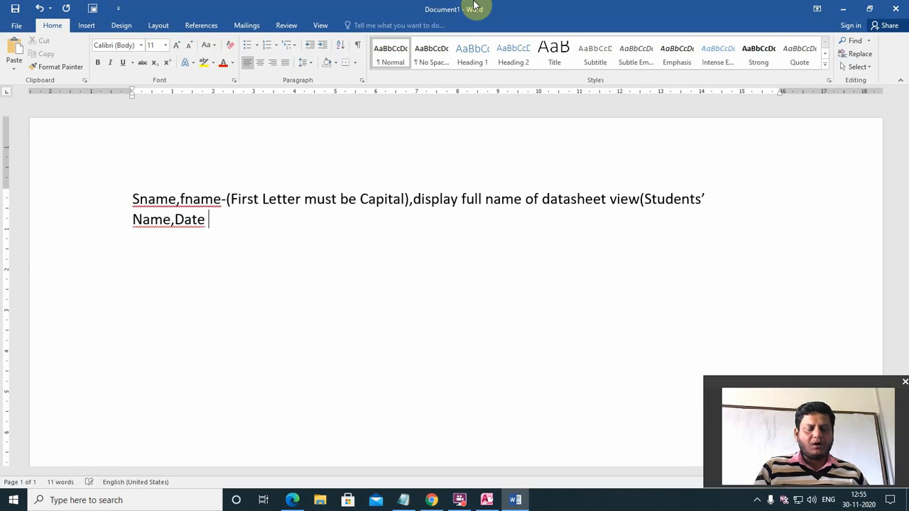
text( Of Bi)
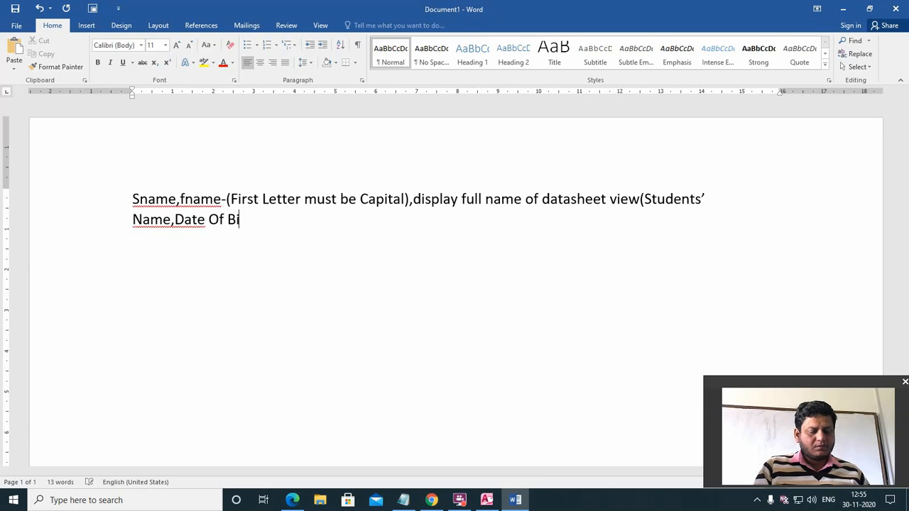
text(rth)
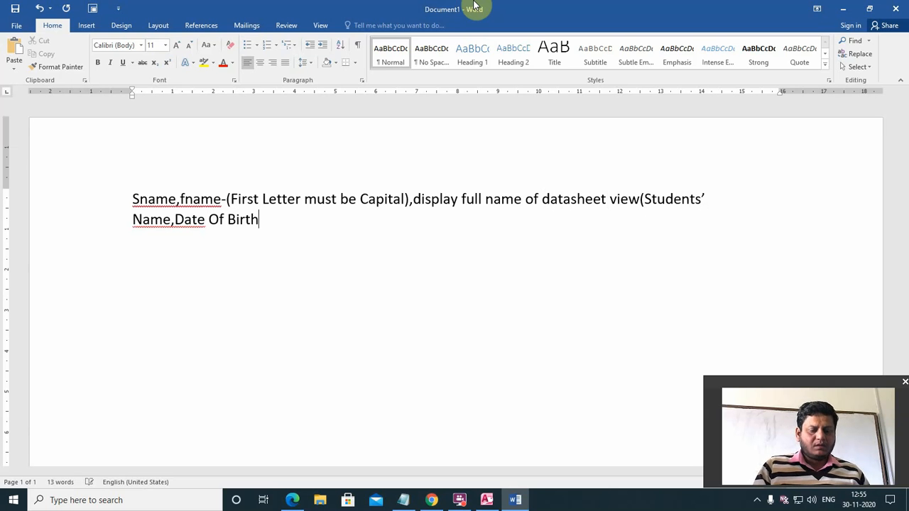
text()_)
key(BackSpace)
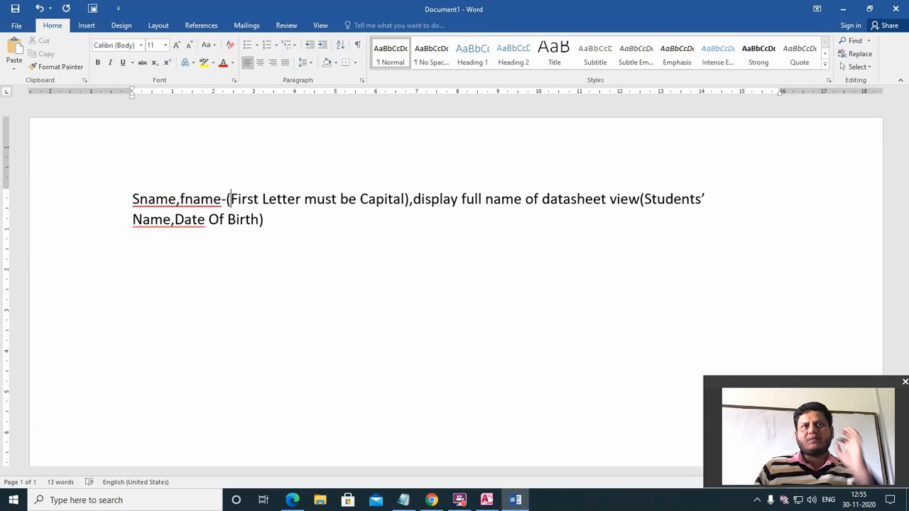
- Reduce the font size of everything after "Sname,fname-" to 9 points
click(225, 199)
key(ctrl+shift+End)
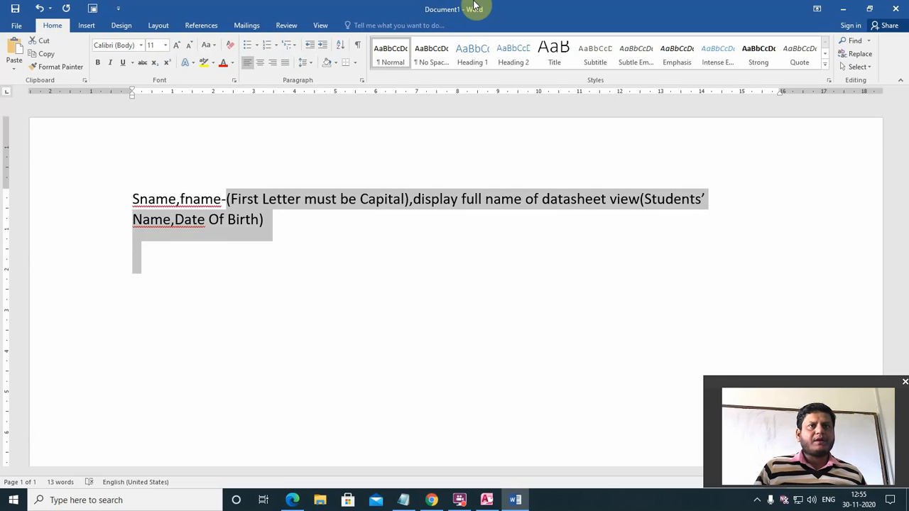
key(ctrl+bracketleft)
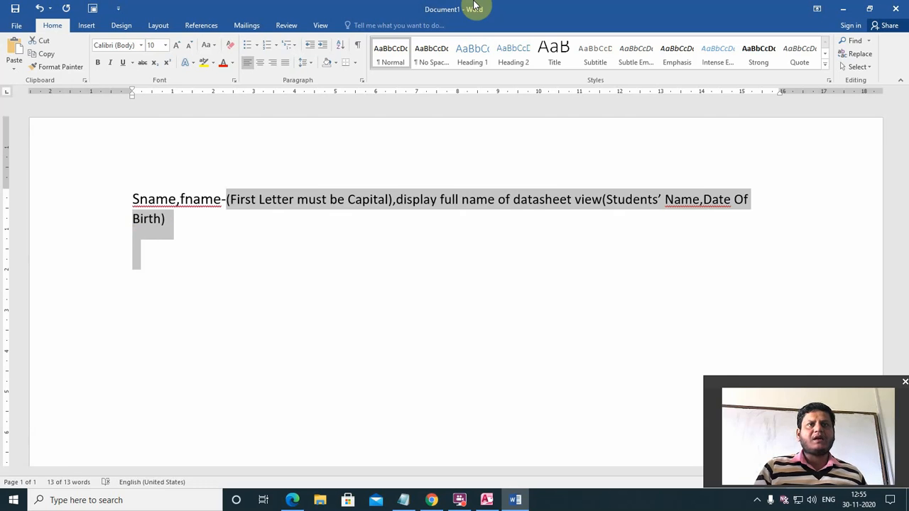
key(ctrl+bracketleft)
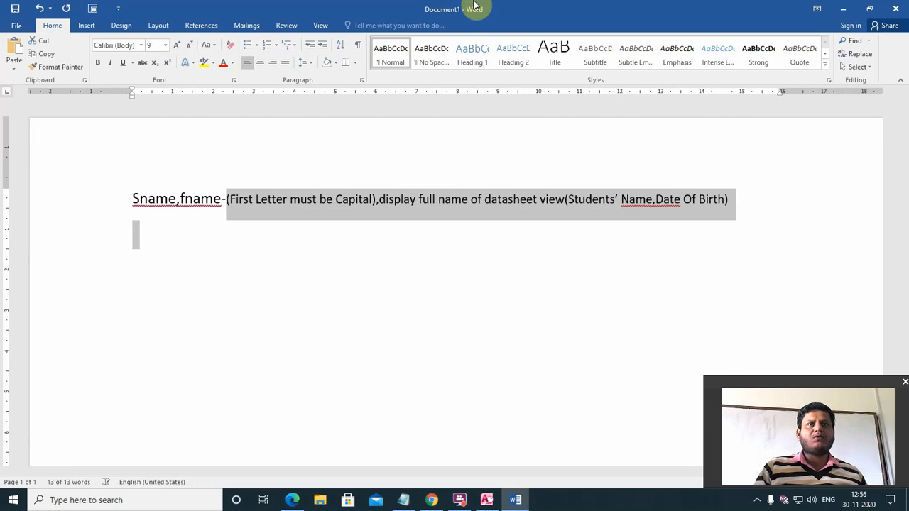
click(134, 198)
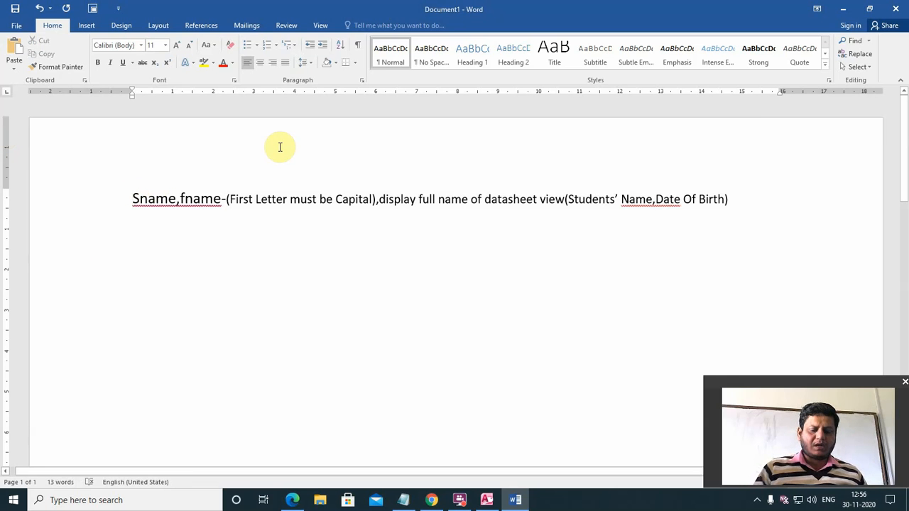
text(1.)
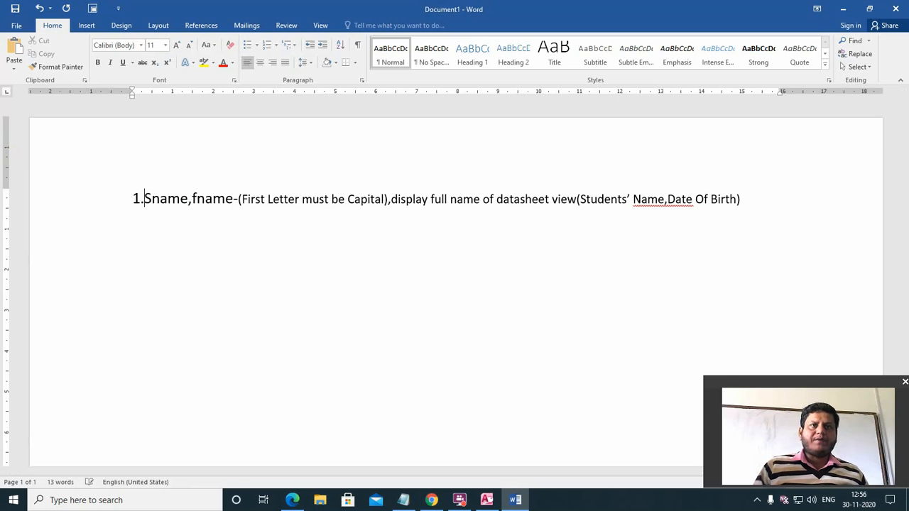
click(745, 196)
key(Return)
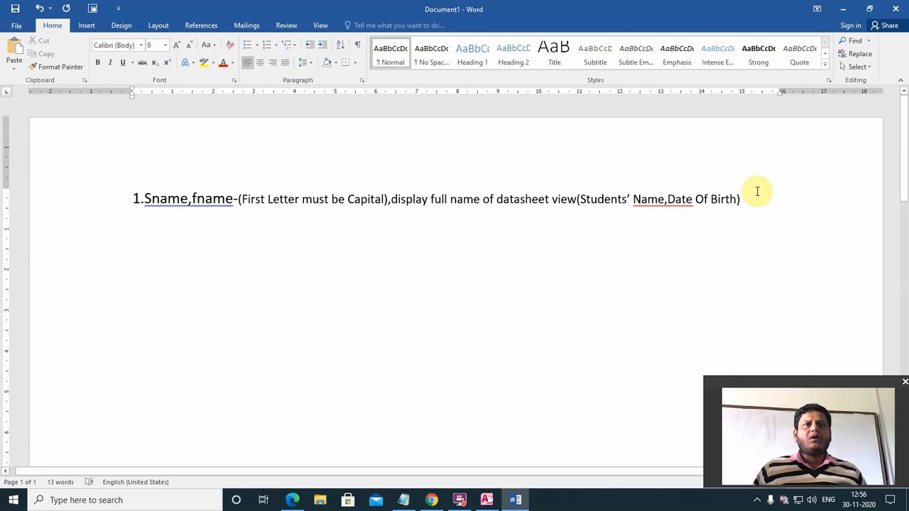
click(142, 198)
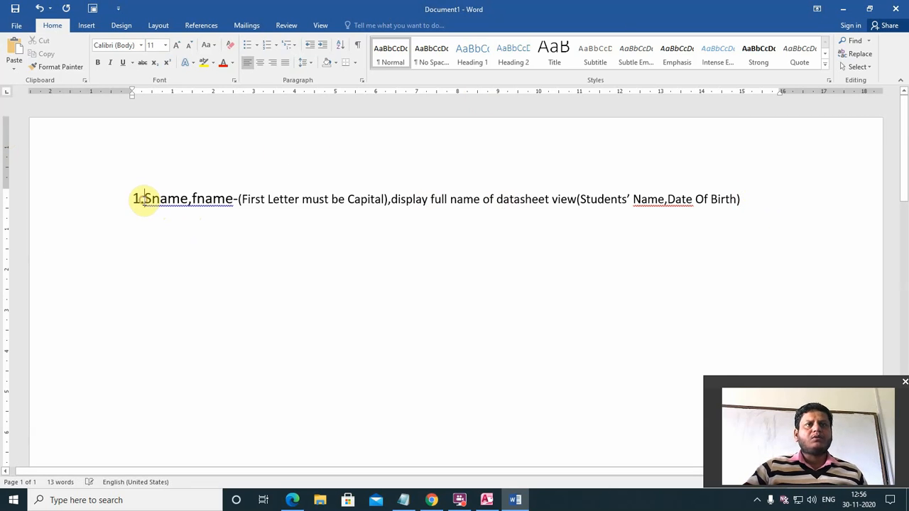
key(BackSpace)
key(BackSpace)
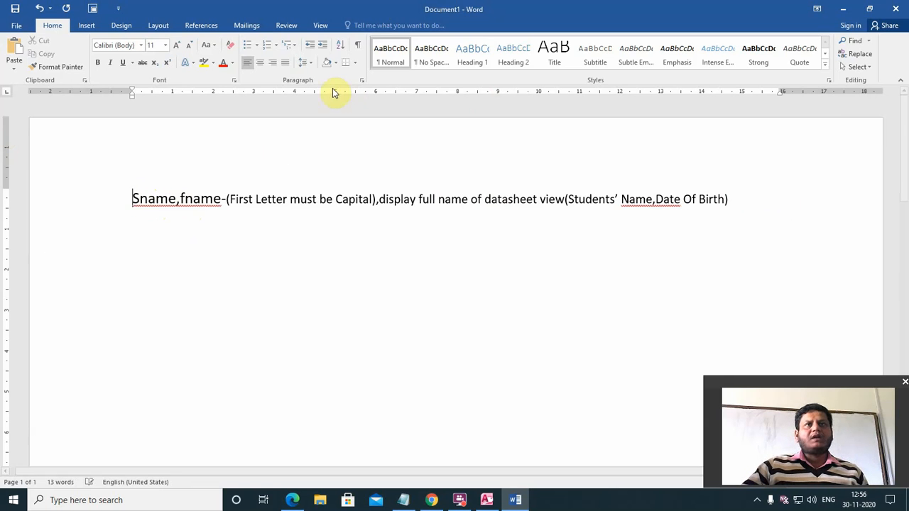
- Make the Sname,fname line item 1 of an automatic numbered list and move the page's left margin outward
click(268, 45)
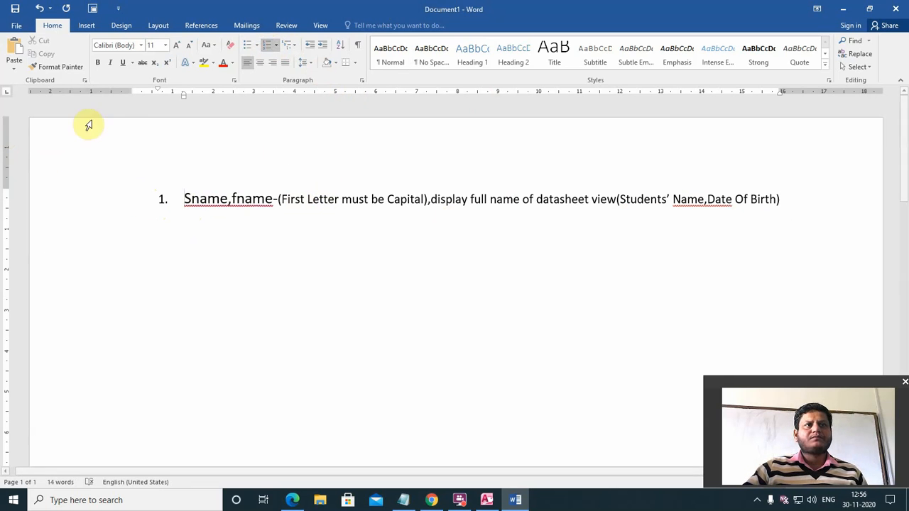
drag(133, 91, 76, 92)
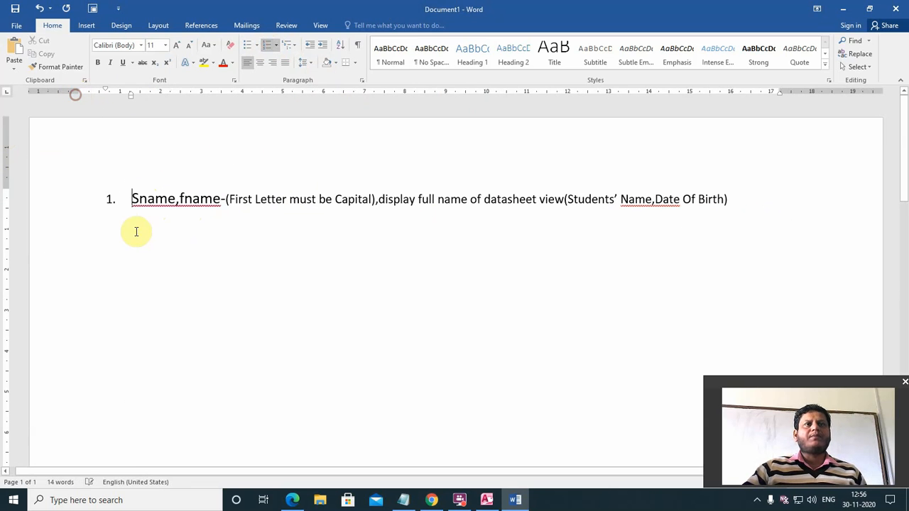
- Enlarge all the text of the first list item by three points
drag(134, 196, 823, 211)
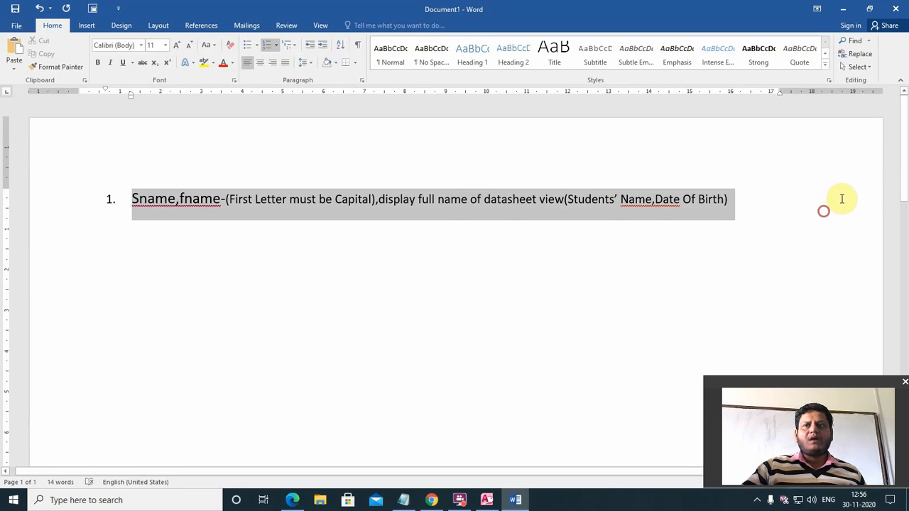
key(ctrl+bracketright)
key(ctrl+bracketright)
key(ctrl+bracketright)
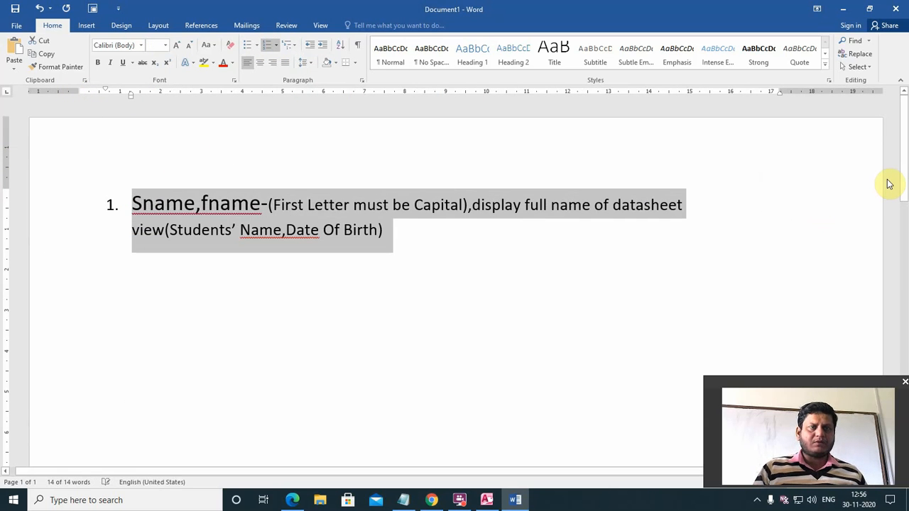
- Add a second list item reading "College_code"
click(419, 240)
key(Return)
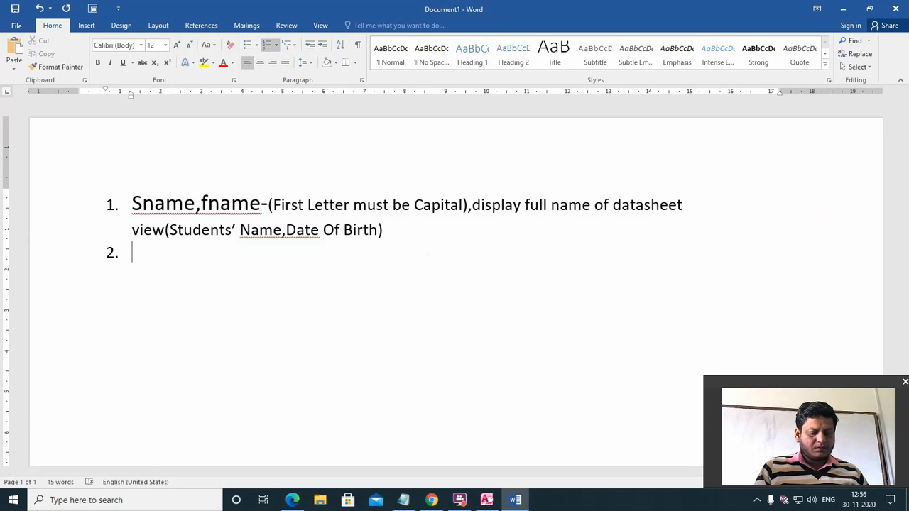
text(college C)
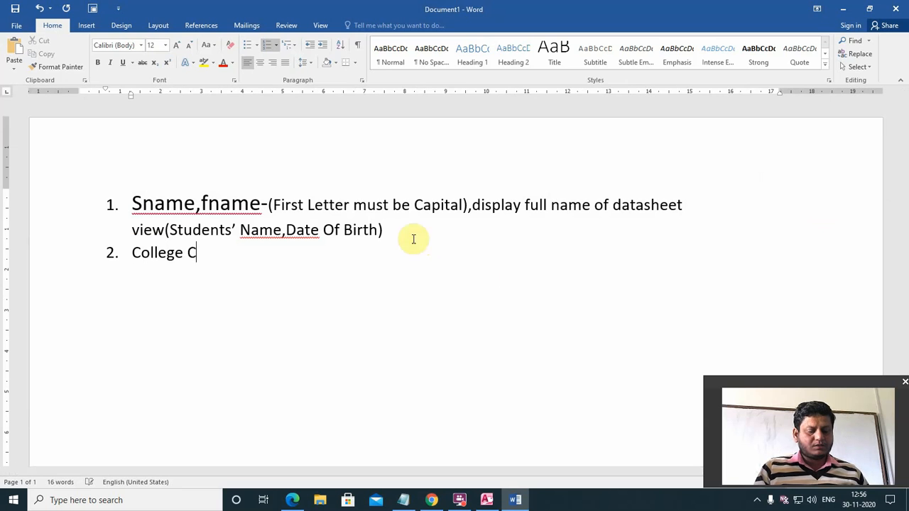
key(BackSpace)
key(BackSpace)
key(BackSpace)
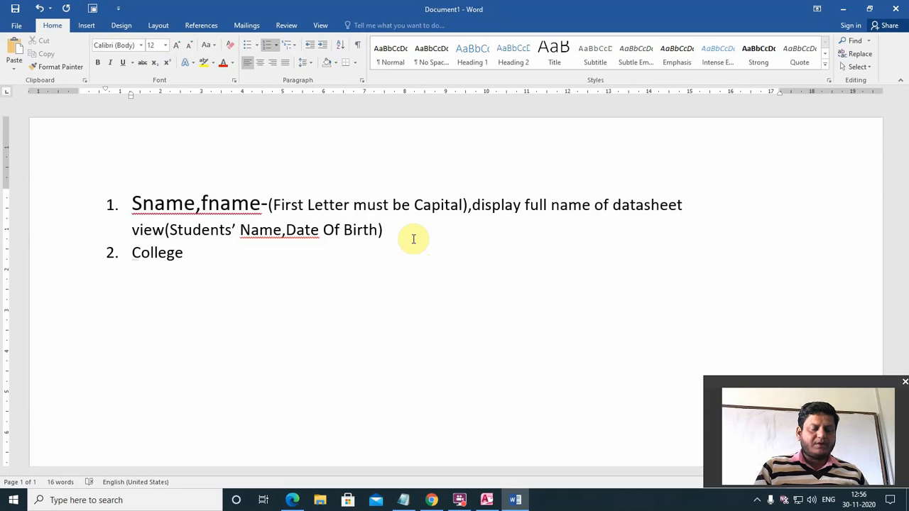
text(_code)
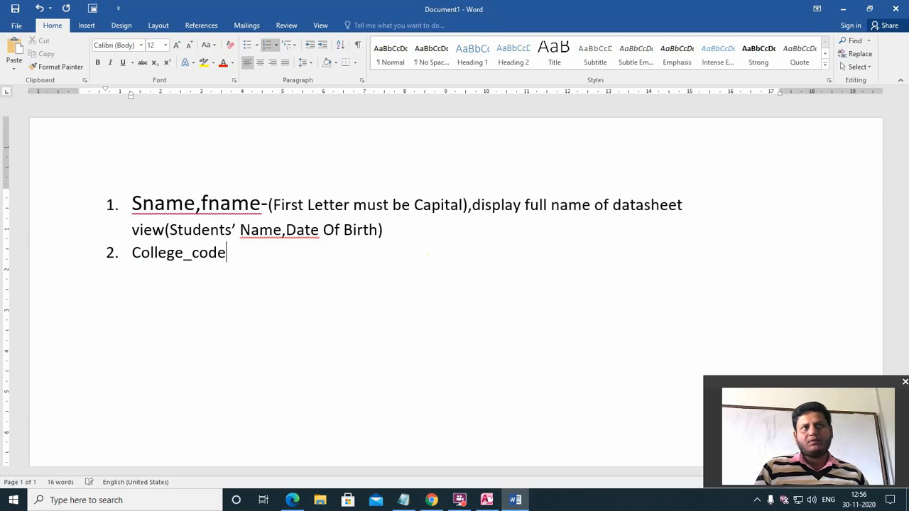
- Shorten the field name in the second list item to "C_code"
key(BackSpace)
key(BackSpace)
key(BackSpace)
key(BackSpace)
key(BackSpace)
key(BackSpace)
key(BackSpace)
key(BackSpace)
key(BackSpace)
key(BackSpace)
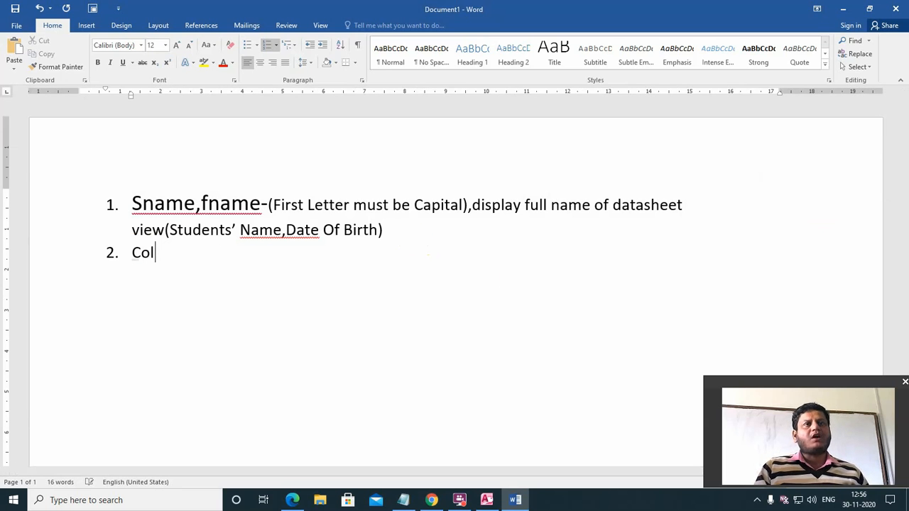
key(BackSpace)
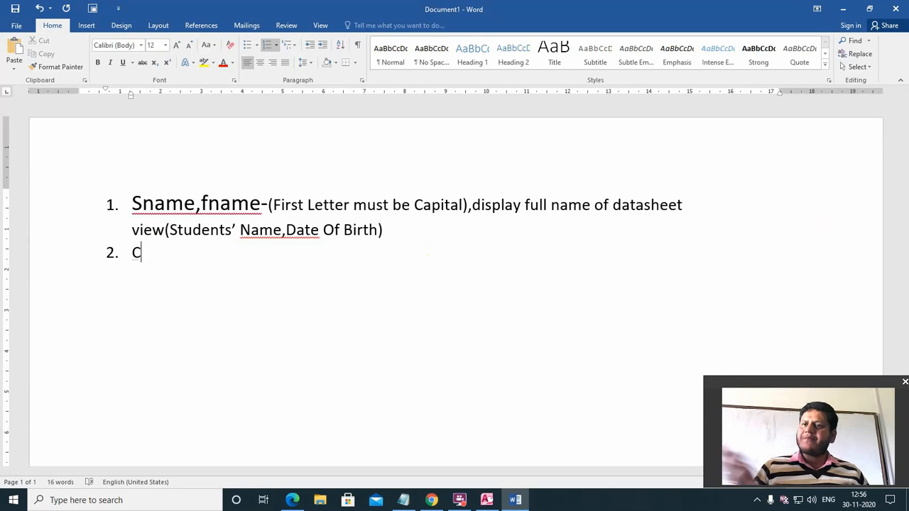
text(_)
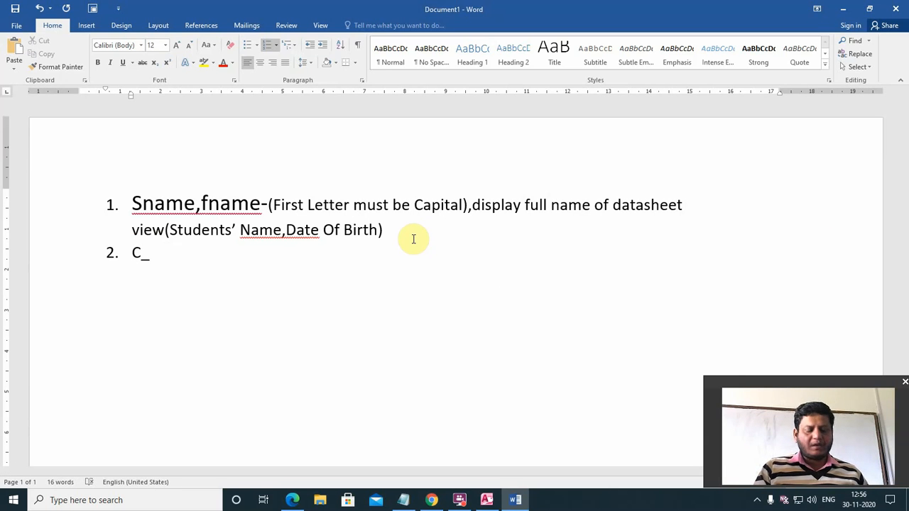
text(code)
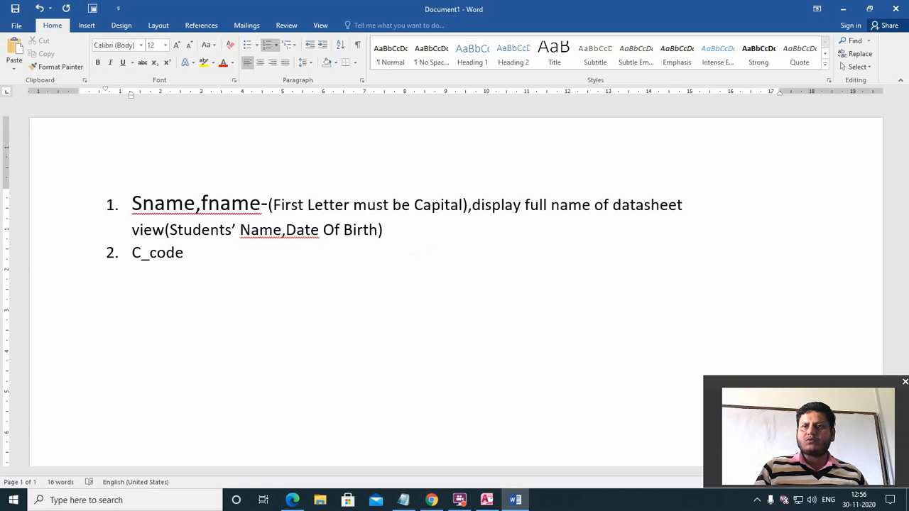
- Add the requirement "(only Four Digits," directly after C_code in the second list item
text(()
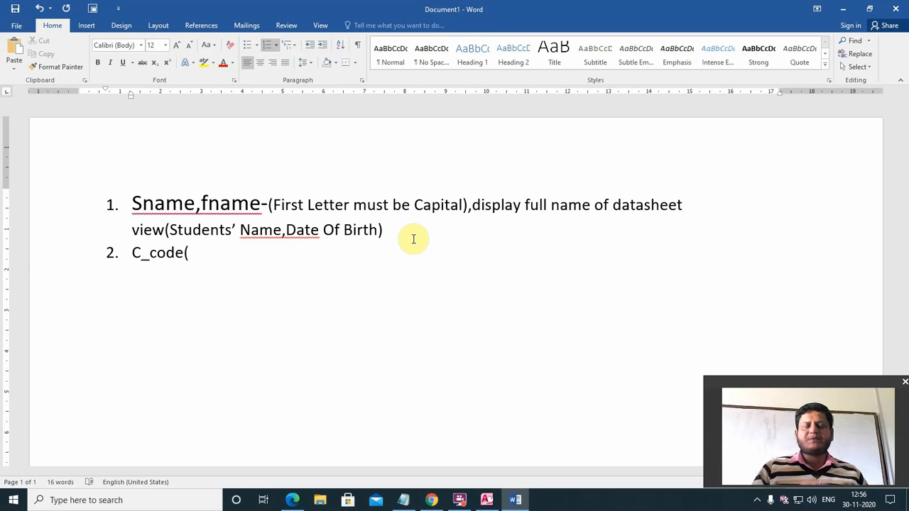
text(only)
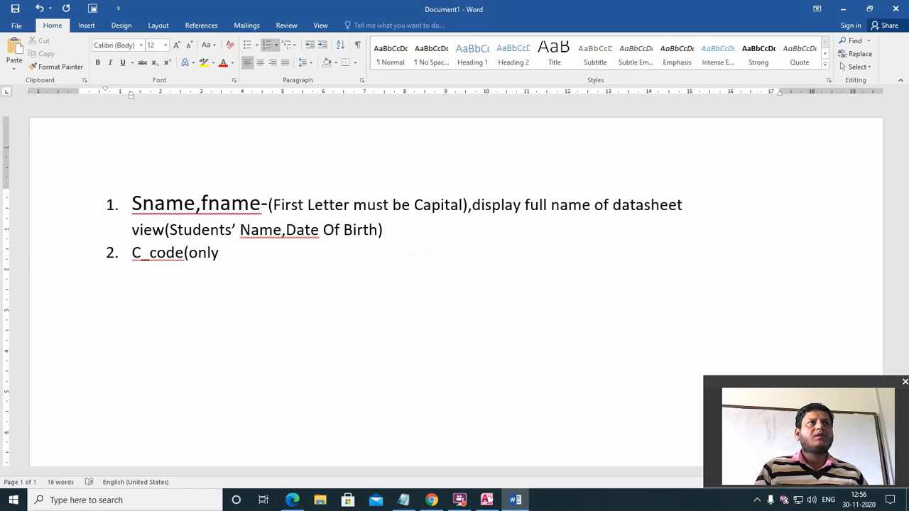
text( Four)
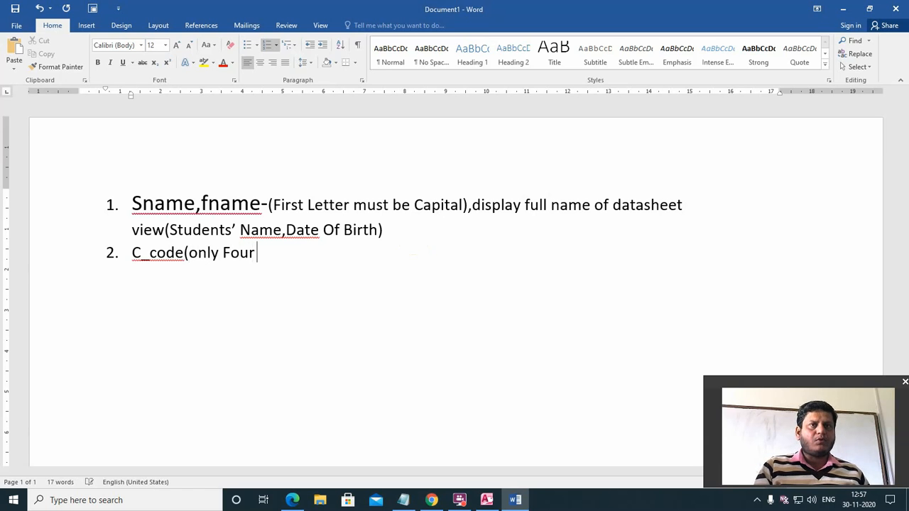
text( Digits,)
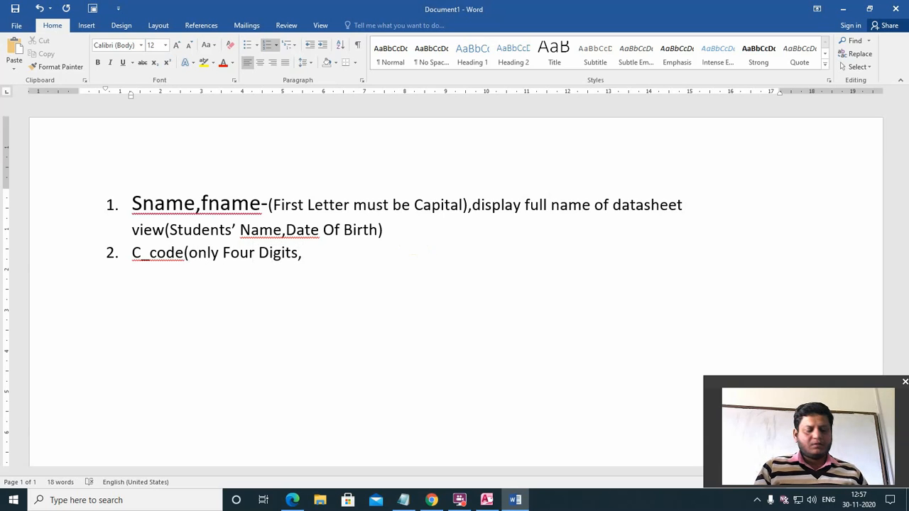
text(Ca)
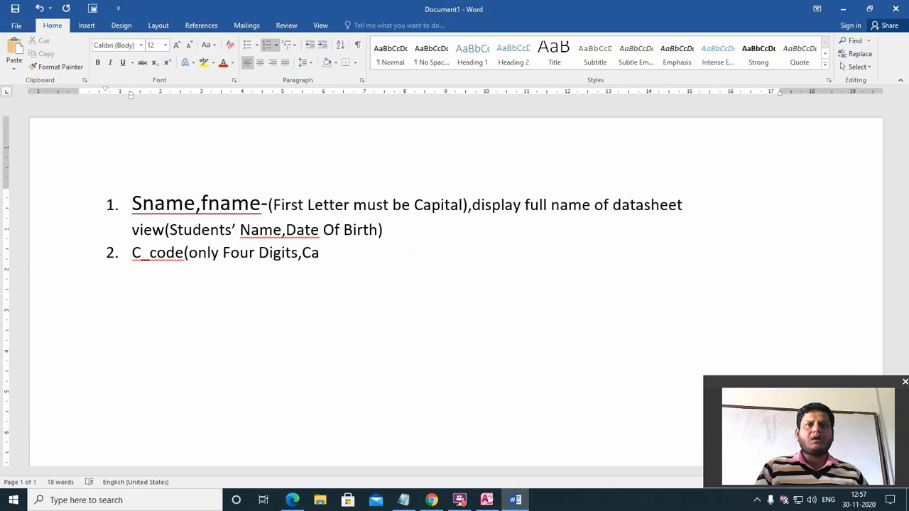
text(pcation)
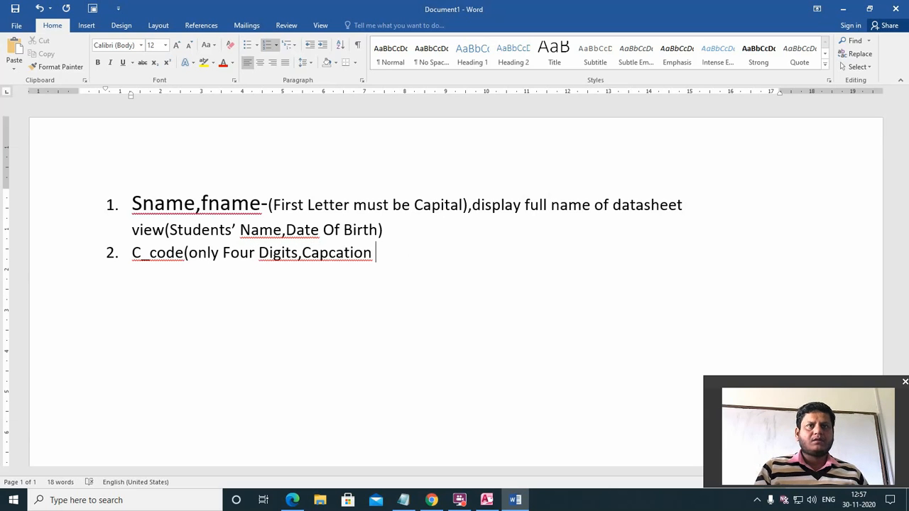
key(BackSpace)
key(BackSpace)
key(BackSpace)
key(BackSpace)
key(BackSpace)
key(BackSpace)
key(BackSpace)
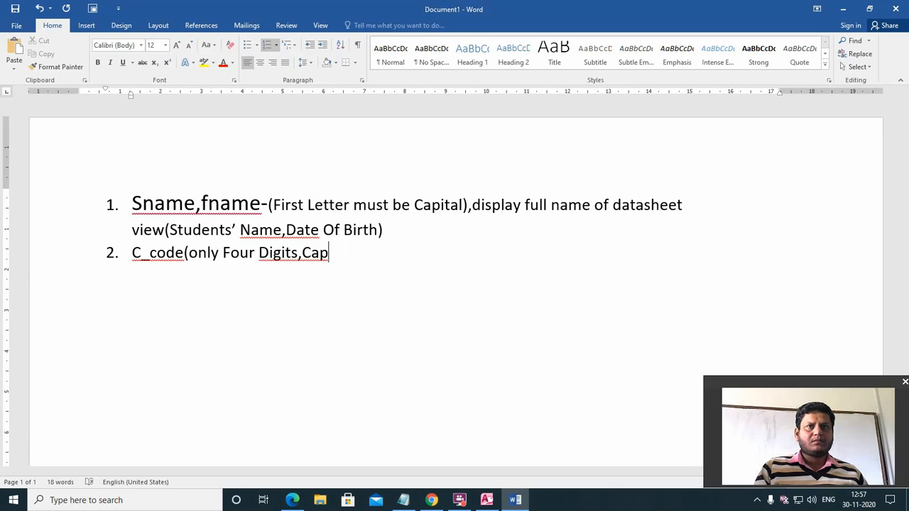
text(atio)
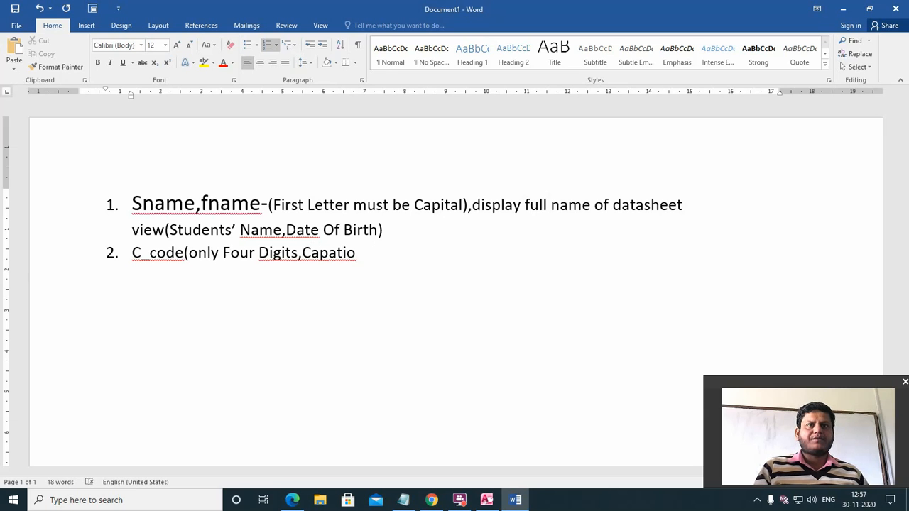
text(n)
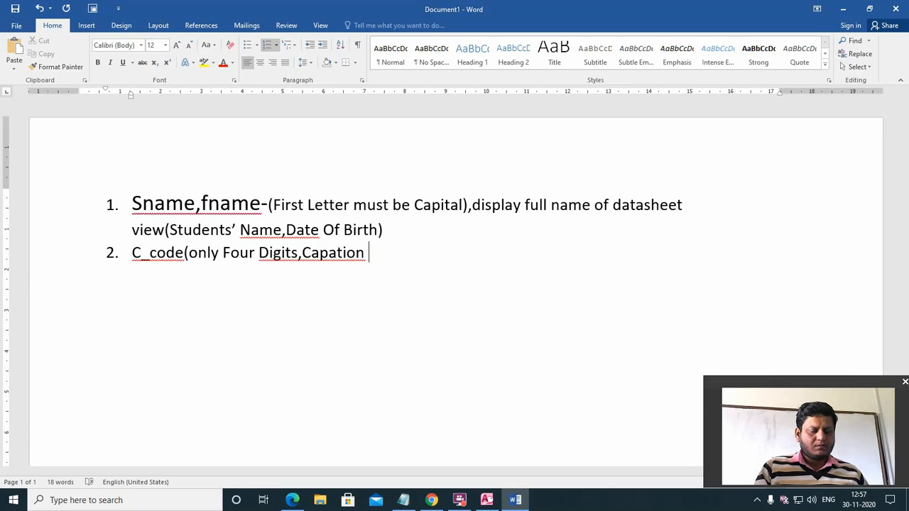
text( full)
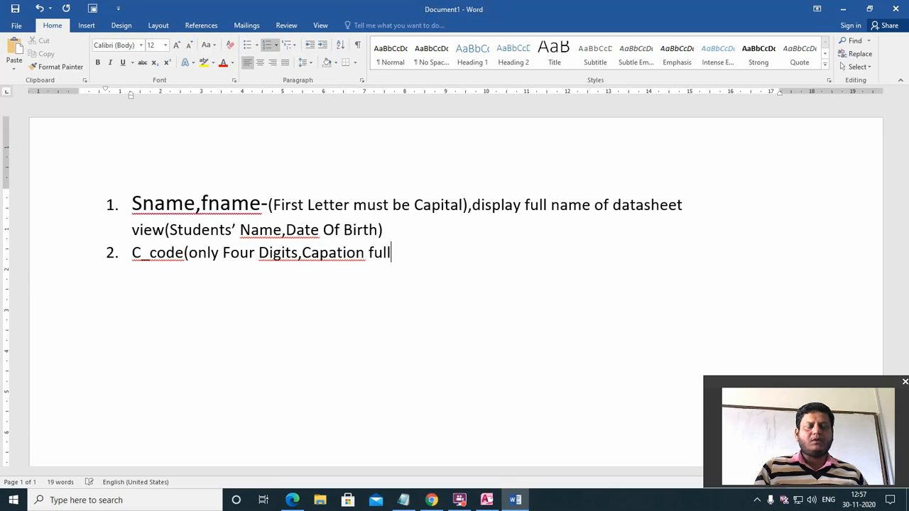
text(name)
key(BackSpace)
key(BackSpace)
key(BackSpace)
key(BackSpace)
key(BackSpace)
key(BackSpace)
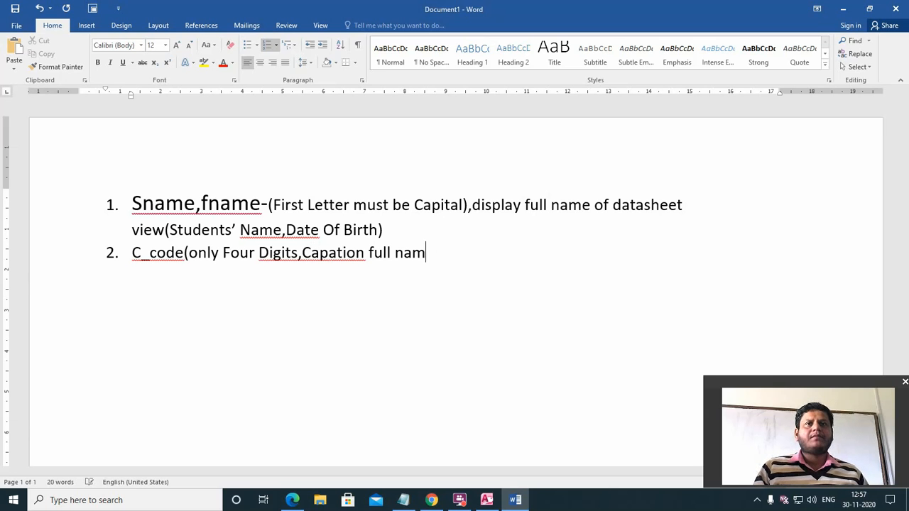
key(BackSpace)
key(BackSpace)
key(BackSpace)
key(BackSpace)
key(BackSpace)
key(BackSpace)
key(BackSpace)
key(BackSpace)
key(BackSpace)
key(BackSpace)
key(BackSpace)
key(BackSpace)
key(BackSpace)
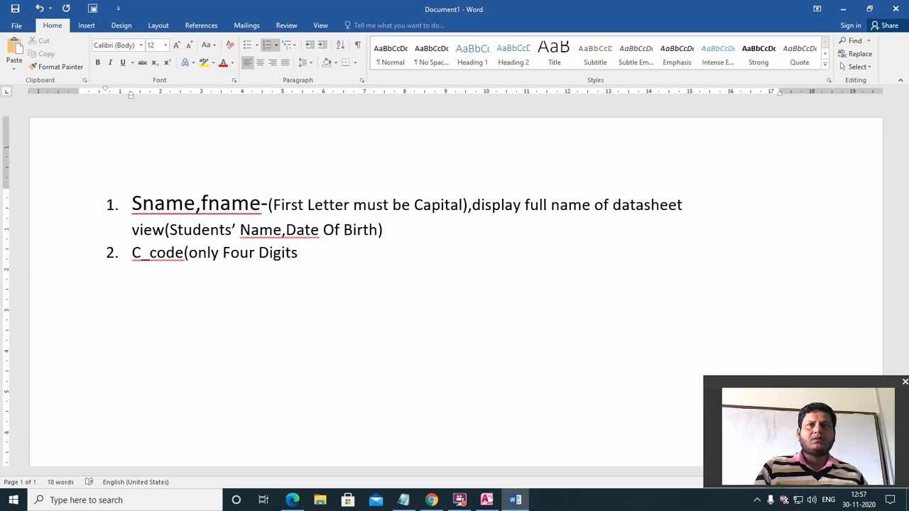
- Complete the parenthesised requirement in the C_code list item with ",display full Name)" after "Digits"
text(,)
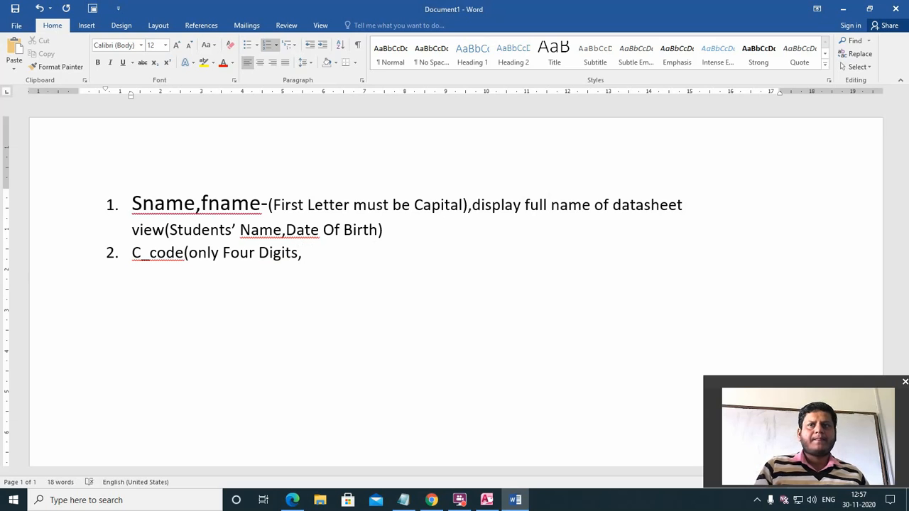
text(ds)
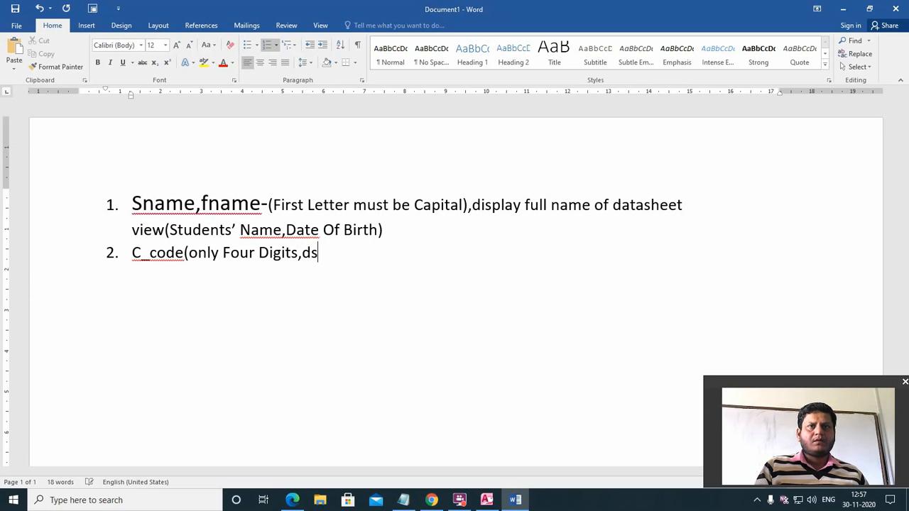
key(BackSpace)
text(iplay)
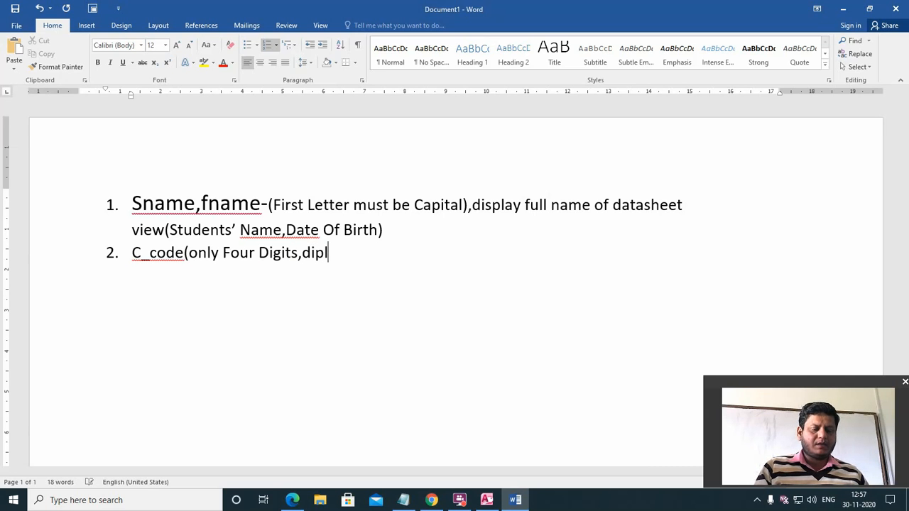
key(BackSpace)
key(BackSpace)
key(BackSpace)
key(BackSpace)
key(BackSpace)
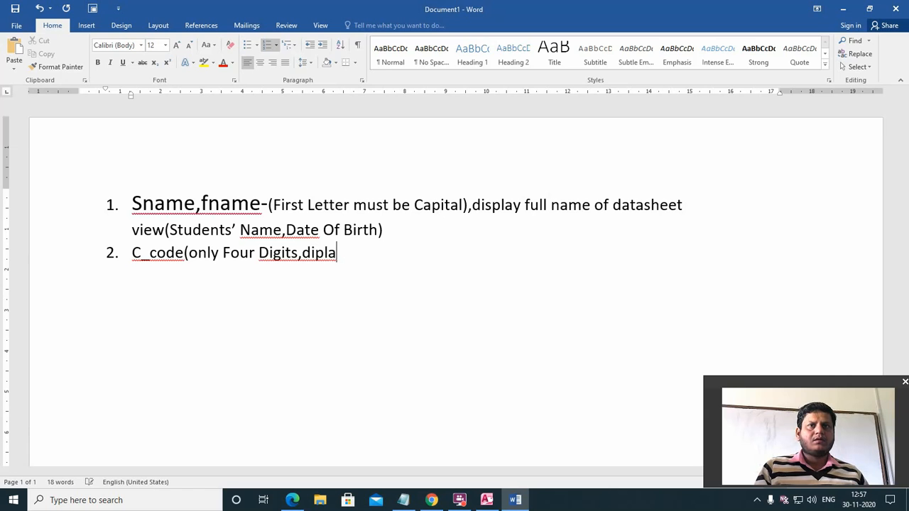
text(s)
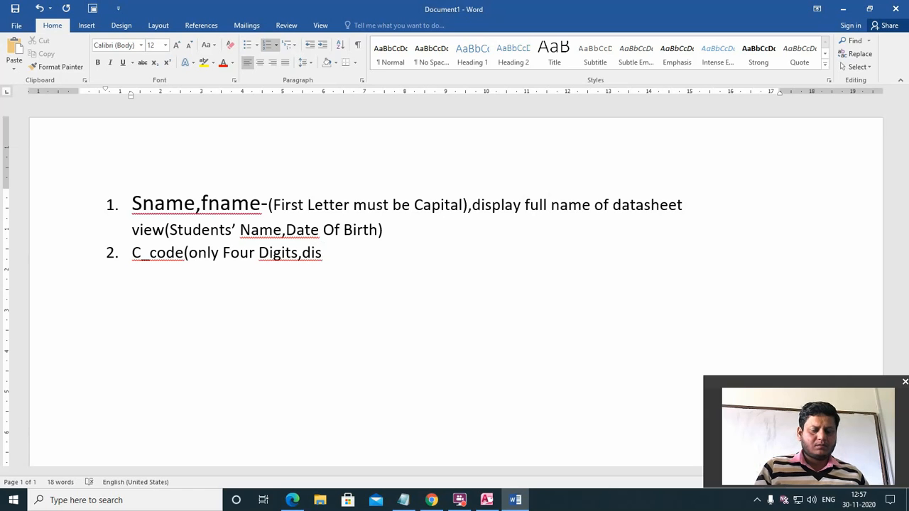
text(play f)
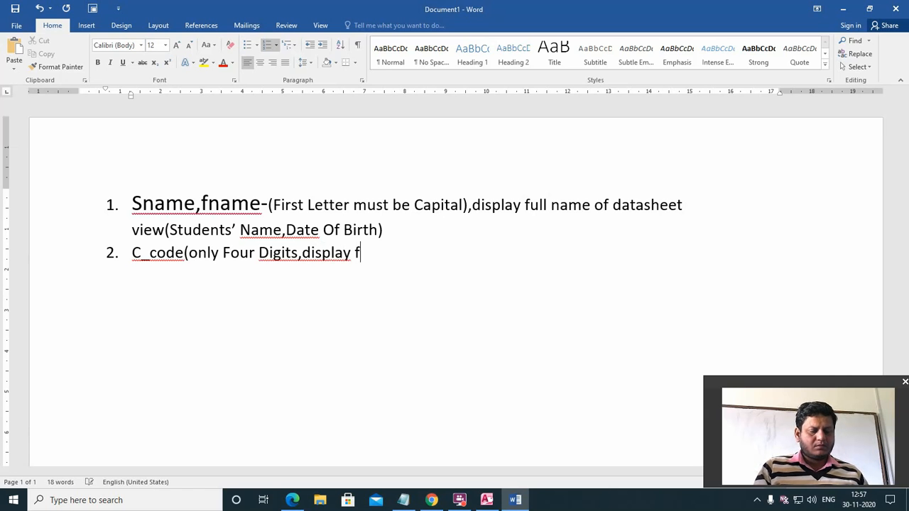
text(ull Name))
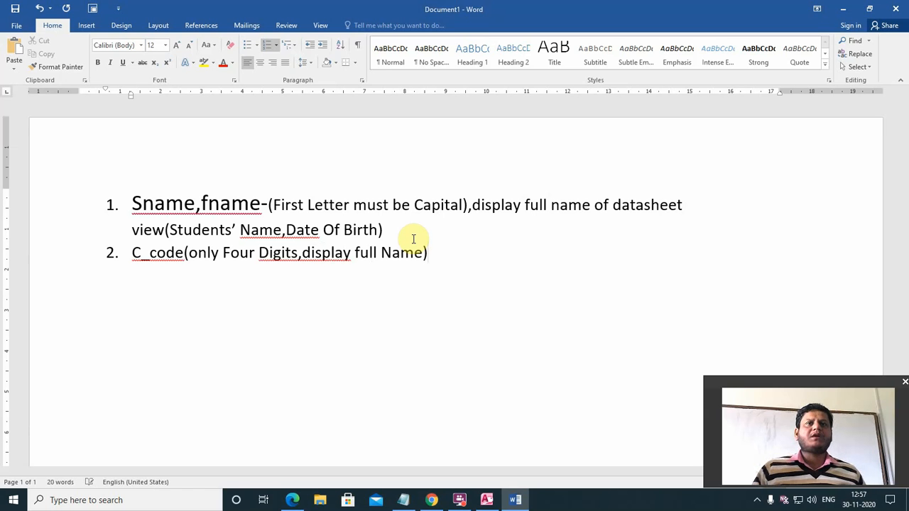
- Insert a space between "Digits" and the comma in the C_code list item
key(Left)
key(Left)
key(Left)
key(Left)
key(Left)
key(Left)
key(Left)
key(Left)
key(Left)
key(Left)
key(Left)
key(Left)
key(Left)
key(Left)
key(Left)
key(Left)
key(Left)
key(Left)
key(Left)
key(Left)
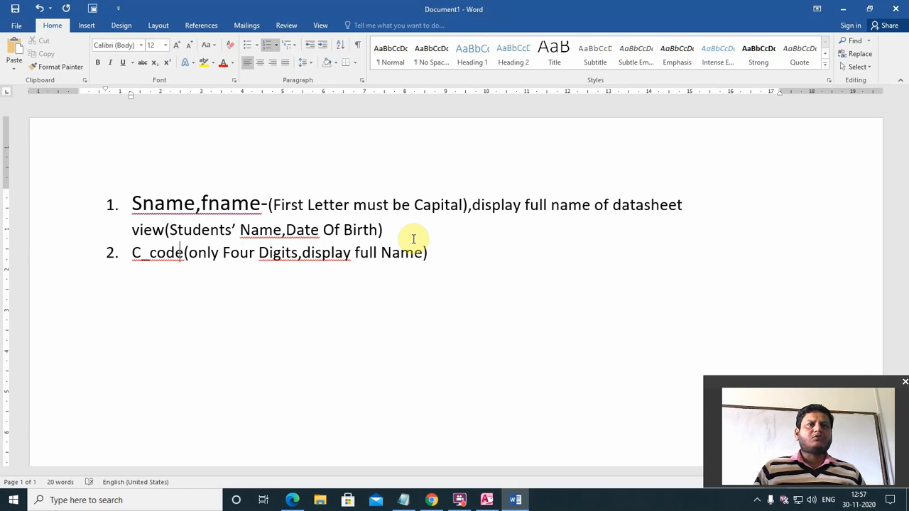
key(Right)
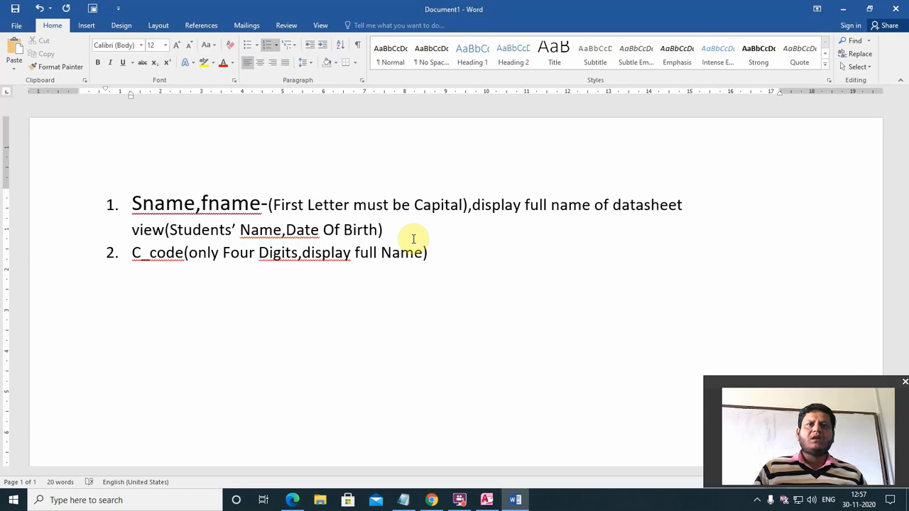
key(Right)
key(Right)
key(Right)
key(Right)
key(Right)
key(Right)
key(Right)
key(Right)
key(Right)
key(Right)
key(Right)
key(Right)
key(Right)
key(Right)
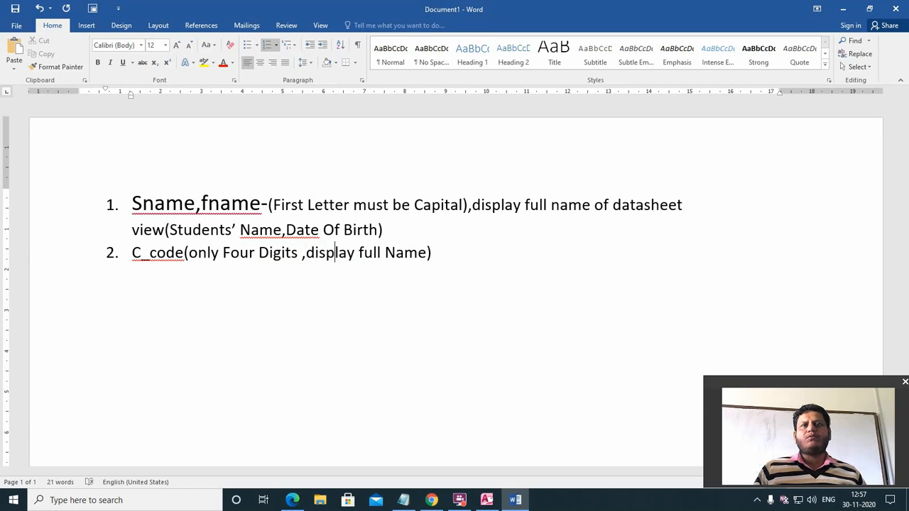
key(Down)
key(Up)
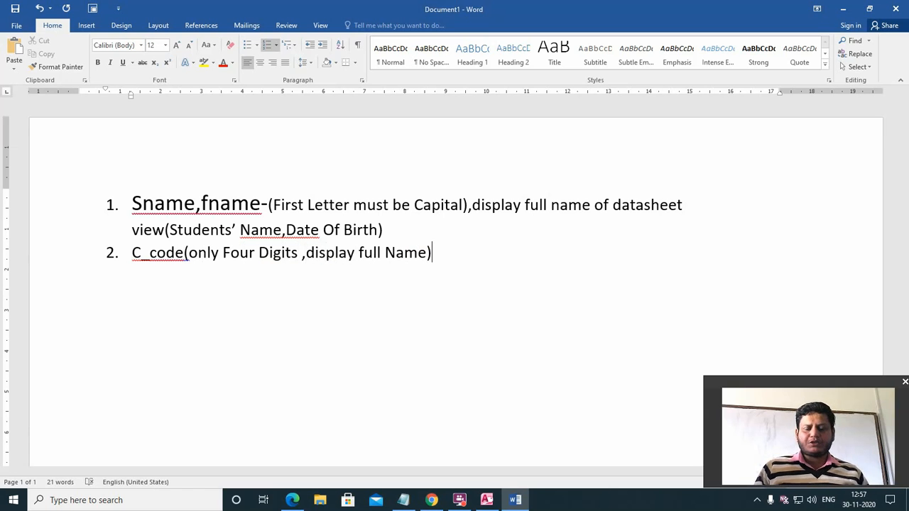
- Add a third list item reading "City(All Letter Capital)" and start an empty fourth item
key(Return)
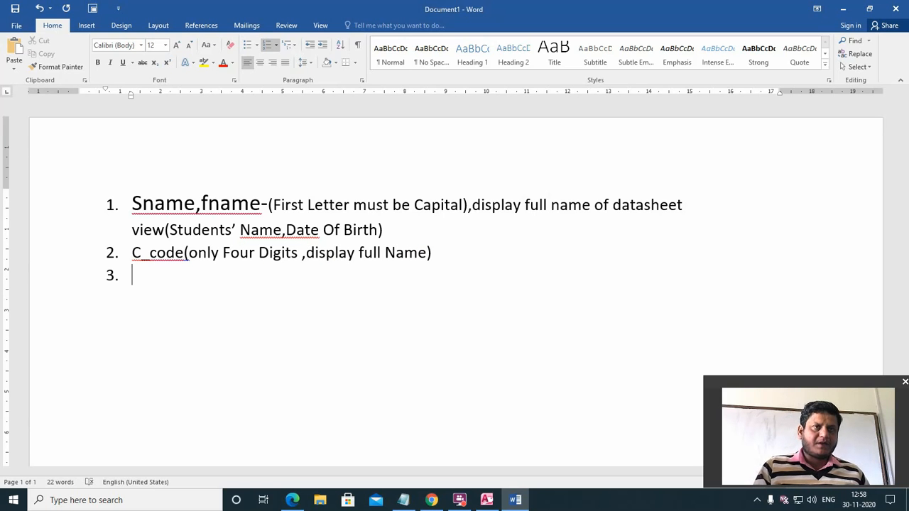
text(c)
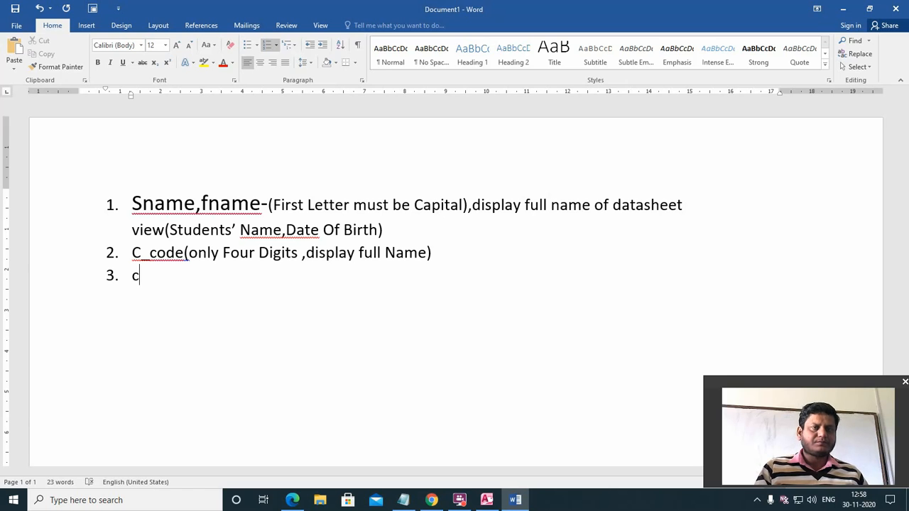
key(BackSpace)
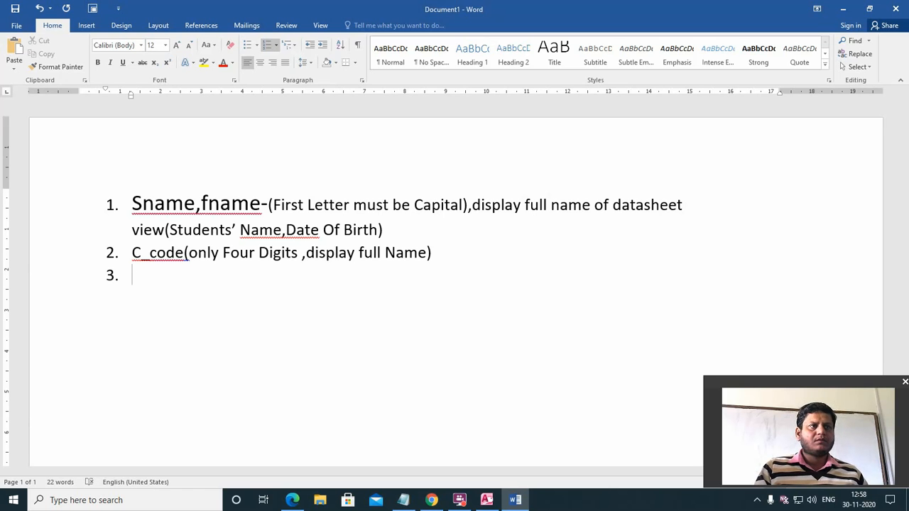
text(city)
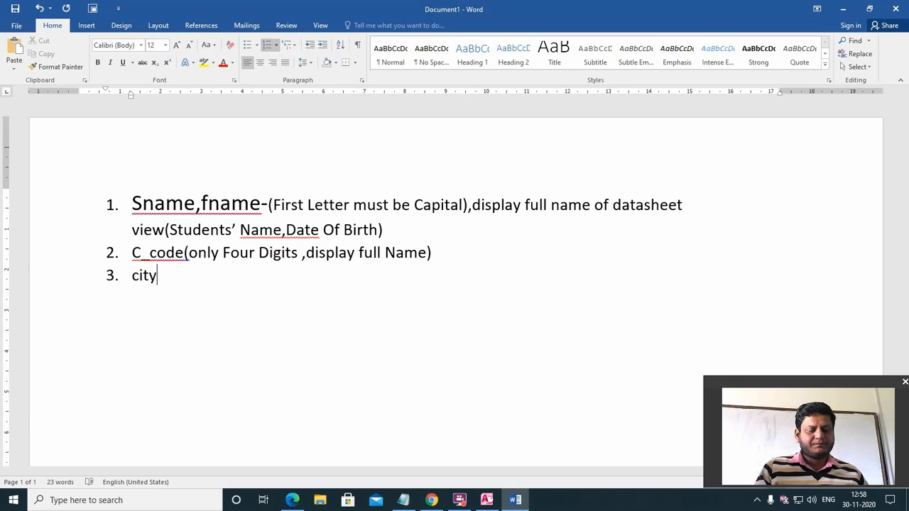
text(()
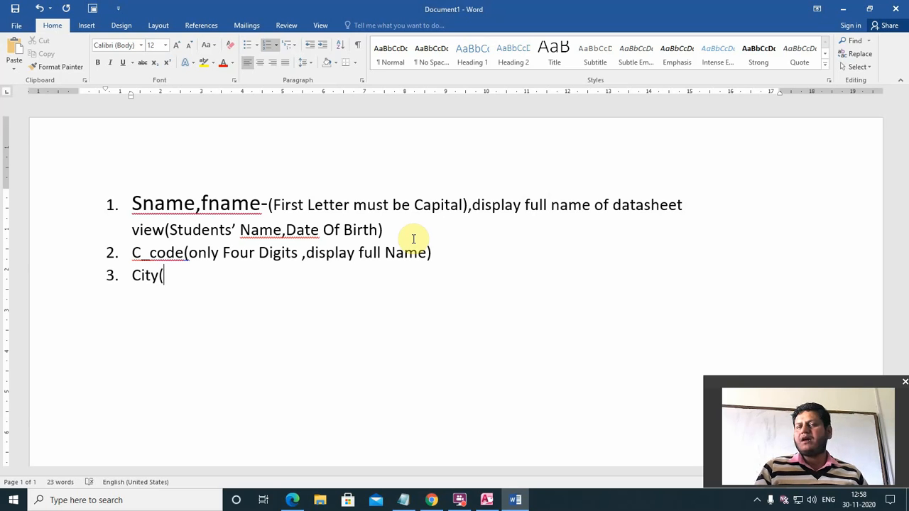
text(A)
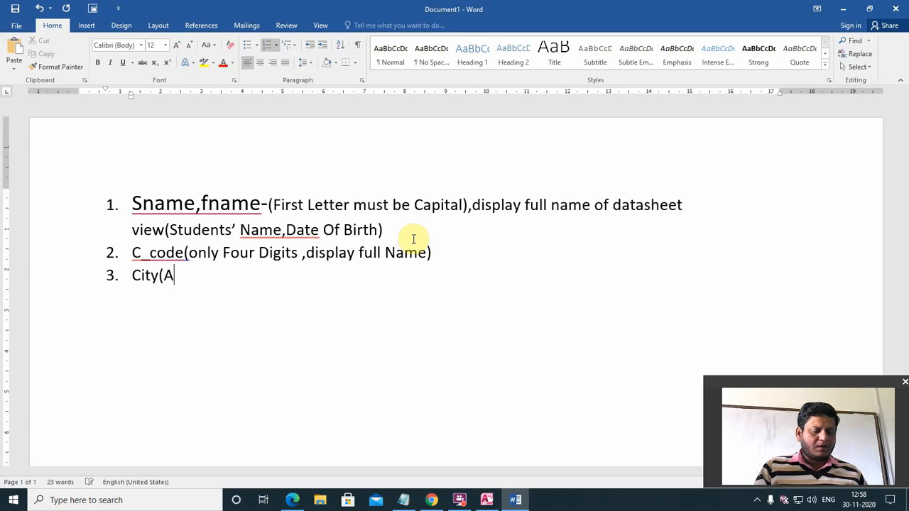
text(ll Le)
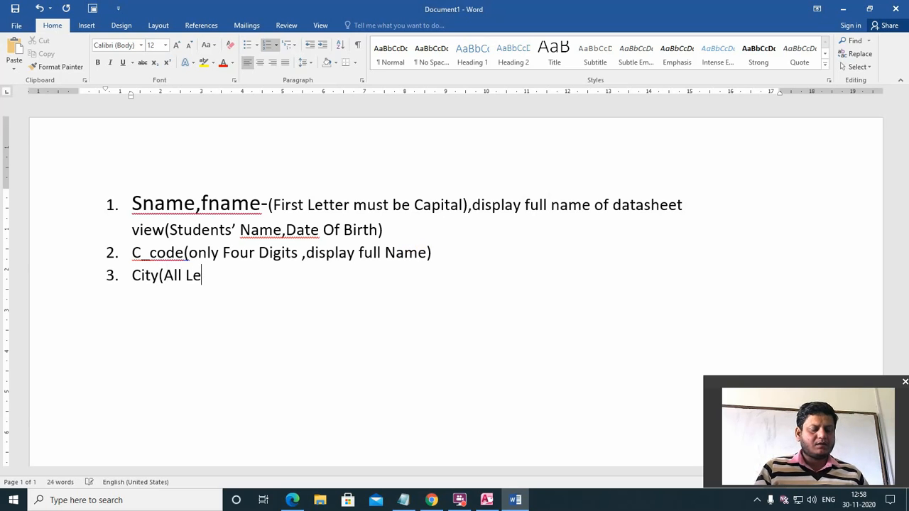
text(tter  )
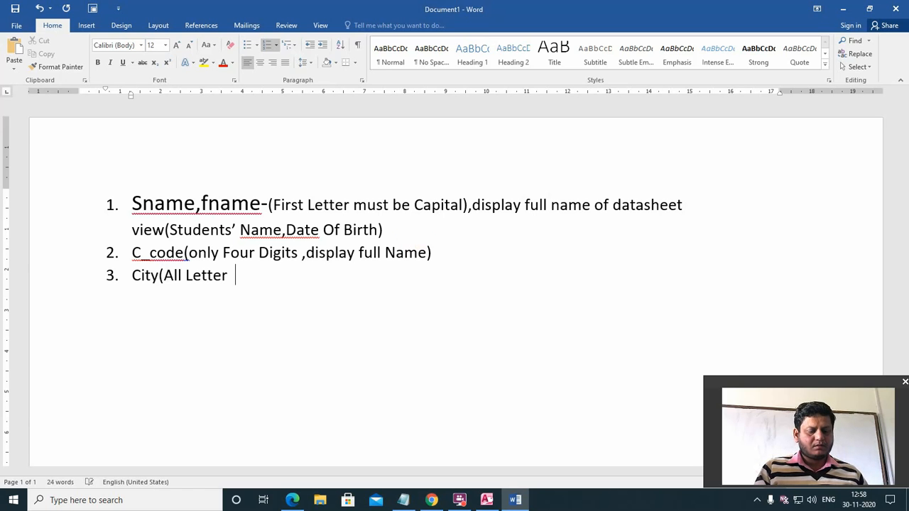
text(Capital)
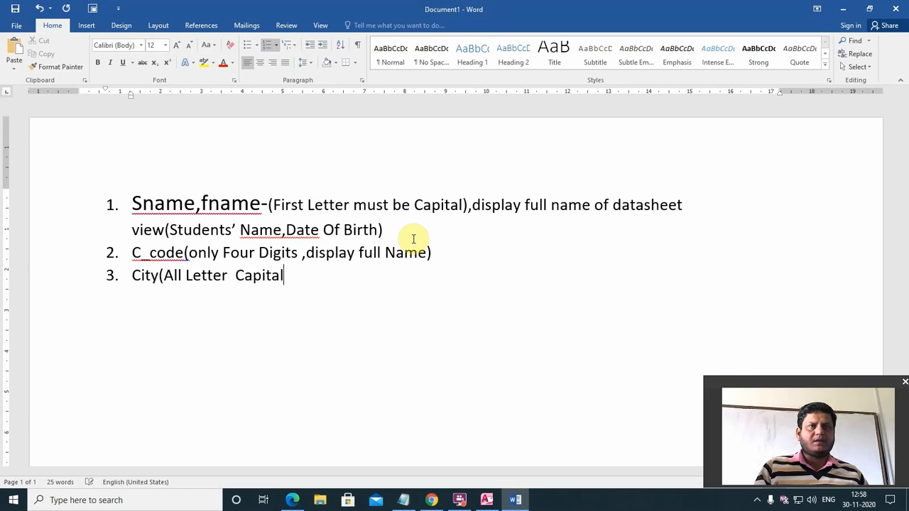
text())
key(Return)
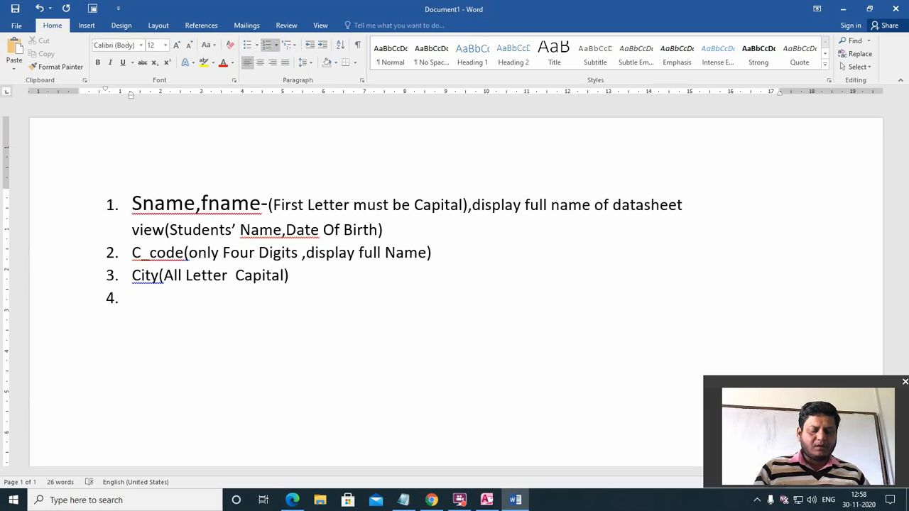
- Insert a comma directly after "Capital" inside the City item's parentheses
click(286, 274)
text(,)
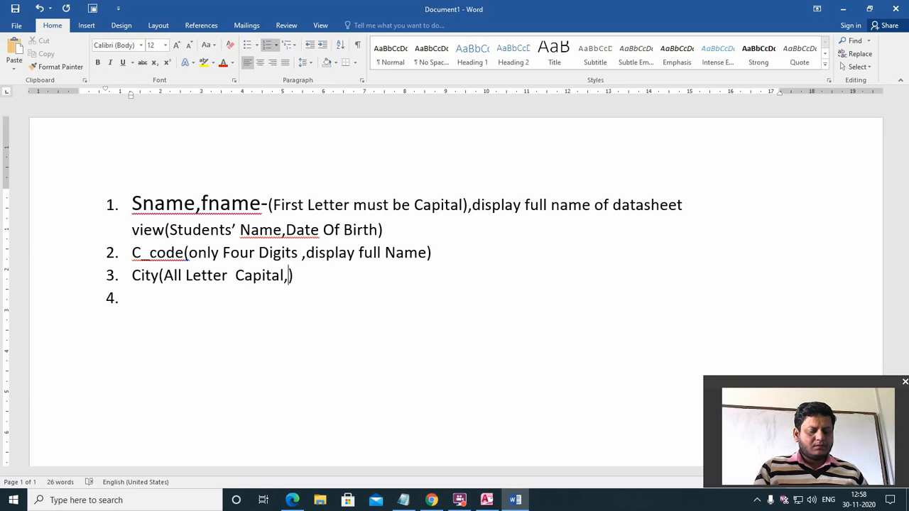
text(only)
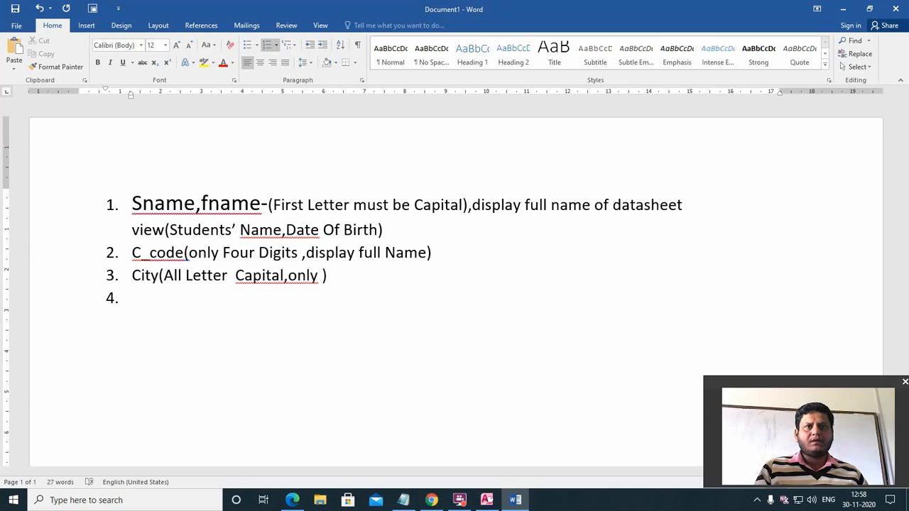
key(BackSpace)
key(BackSpace)
key(BackSpace)
key(BackSpace)
key(BackSpace)
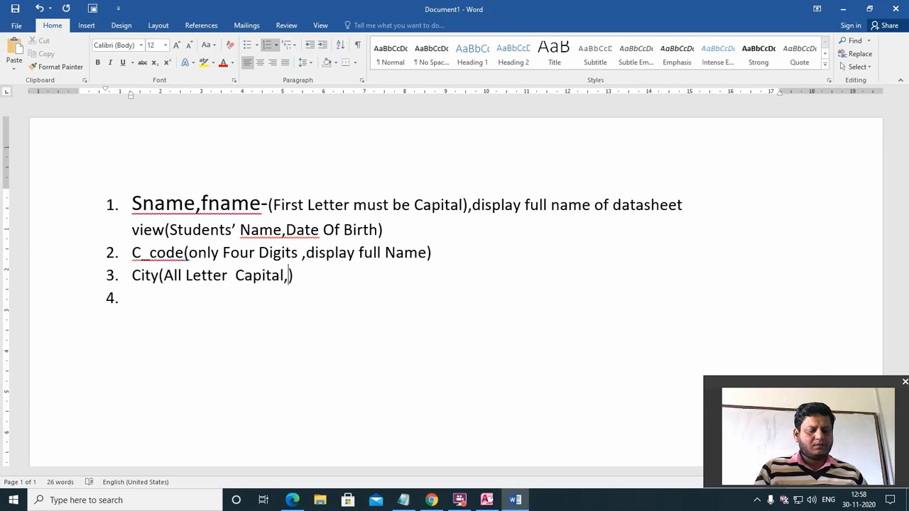
- Extend the City requirement after the comma with "accepted only Chitrakoot And Satna" and add another empty list item
text(accepted )
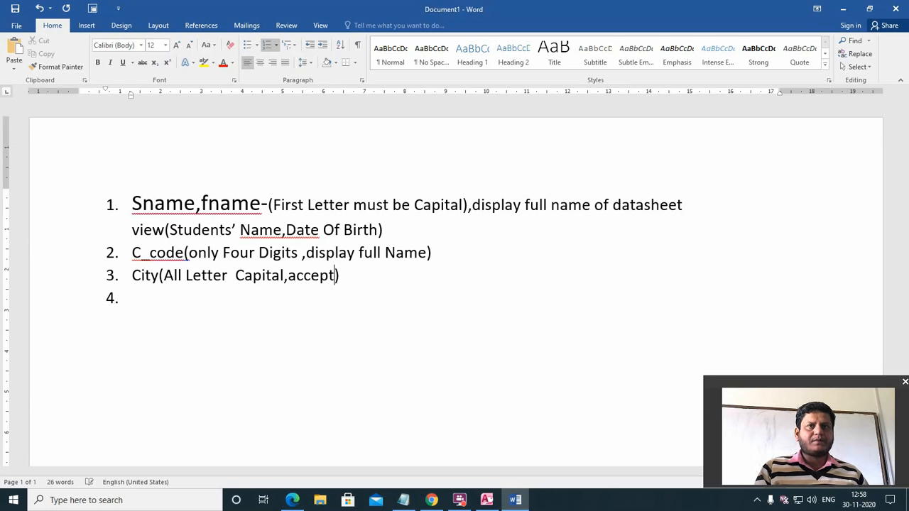
text(ol)
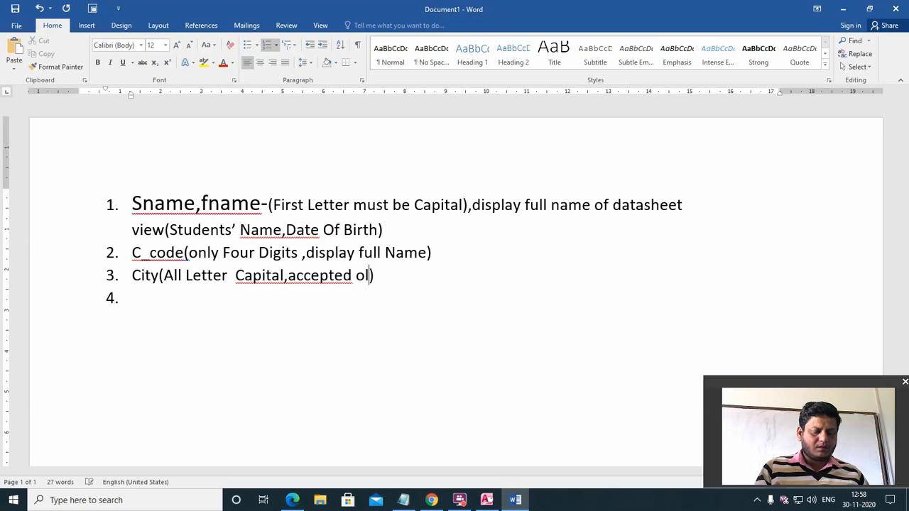
text(y)
key(BackSpace)
key(BackSpace)
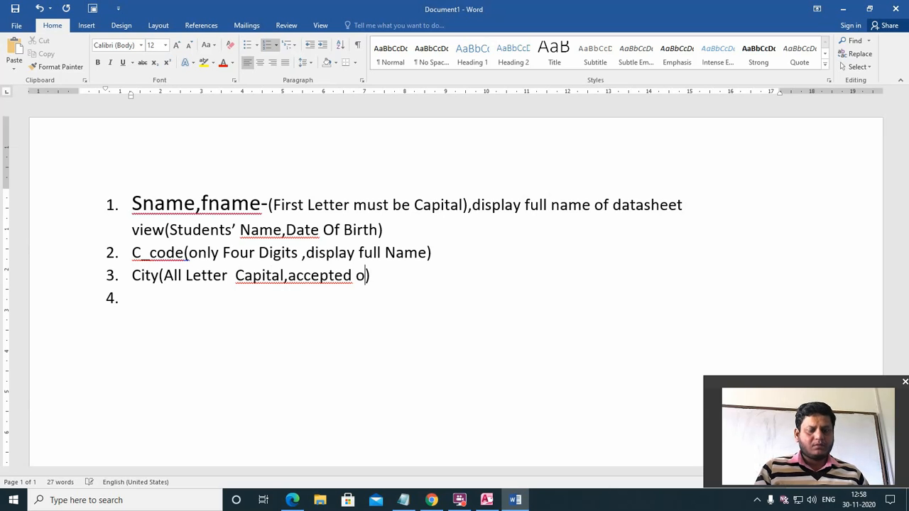
text(n)
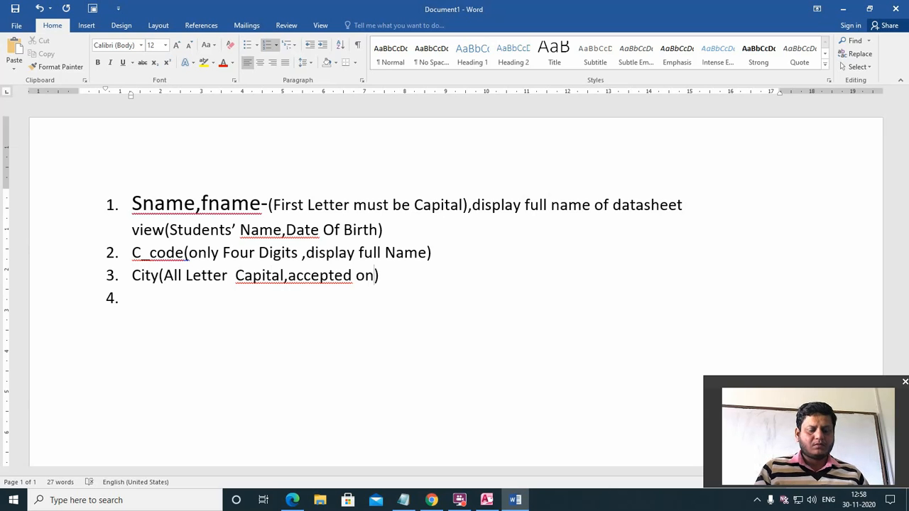
text(ly )
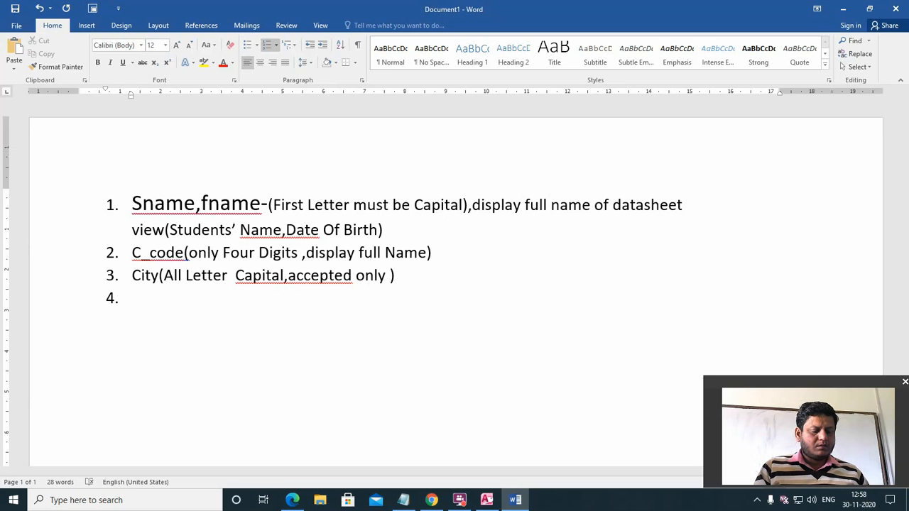
text(Chitrakoo)
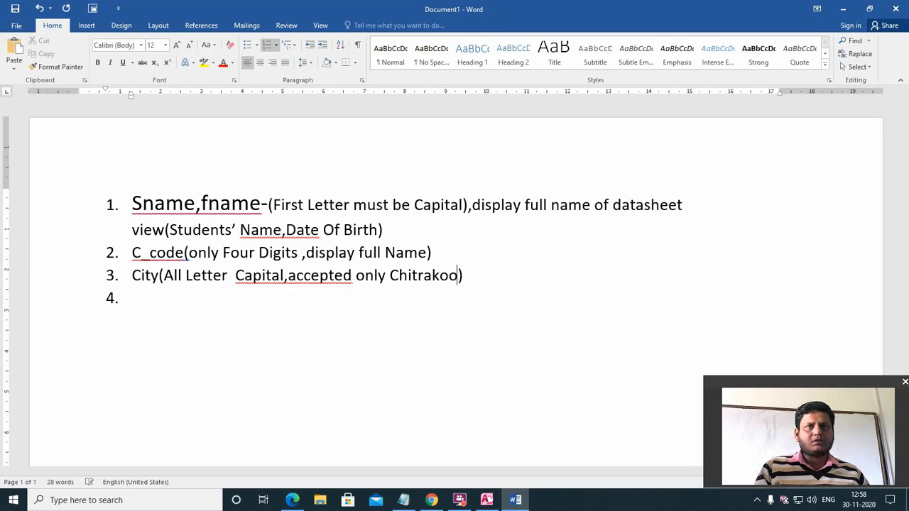
text(t And )
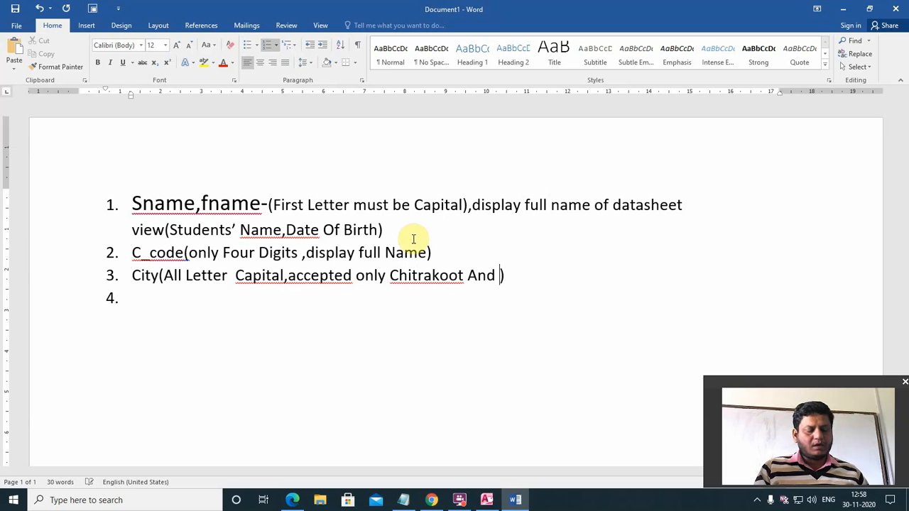
text(Satna)
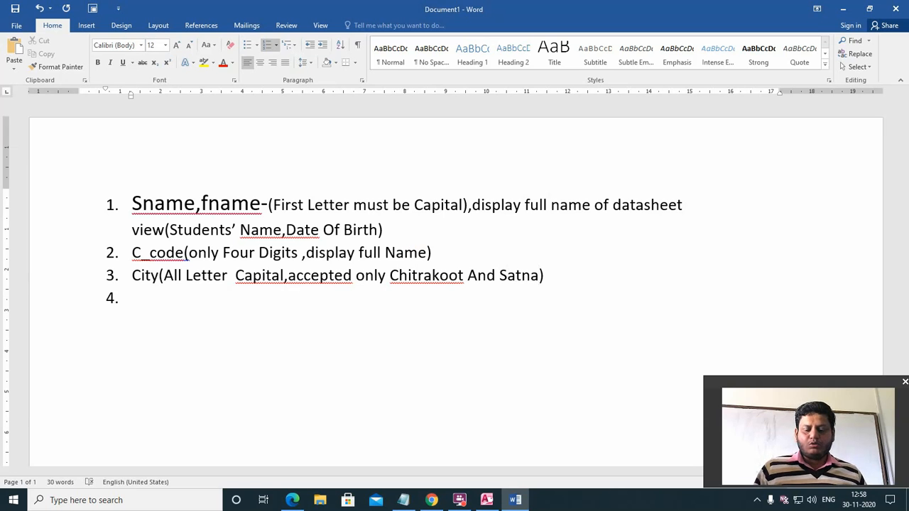
key(End)
key(Return)
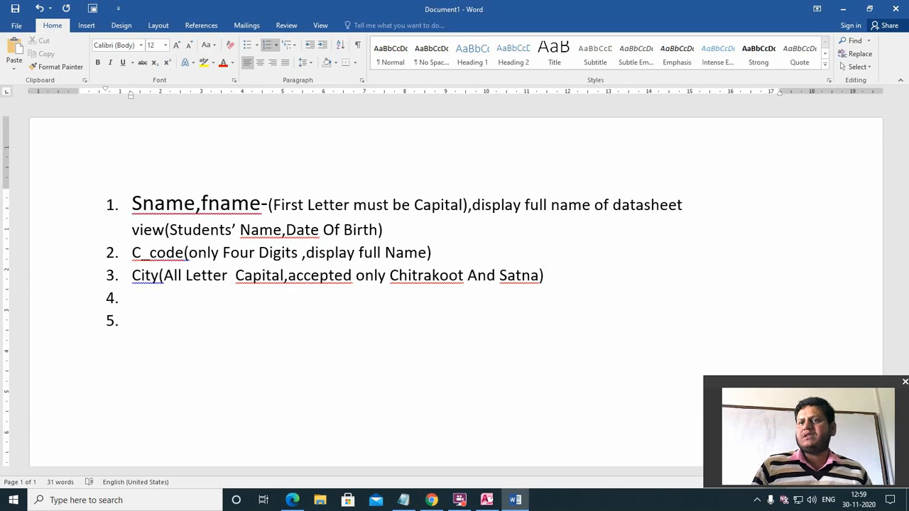
- Add ",city name display as a list" after "Satna", before the closing parenthesis of the City item
key(Up)
key(Up)
key(Right)
key(Right)
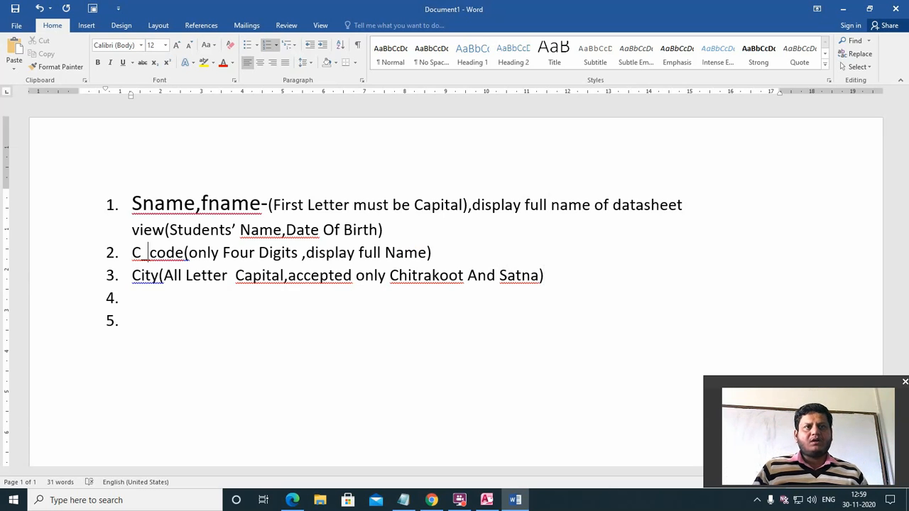
key(ctrl+Right)
key(ctrl+Right)
key(ctrl+Right)
key(ctrl+Right)
key(ctrl+Right)
key(ctrl+Right)
key(ctrl+Right)
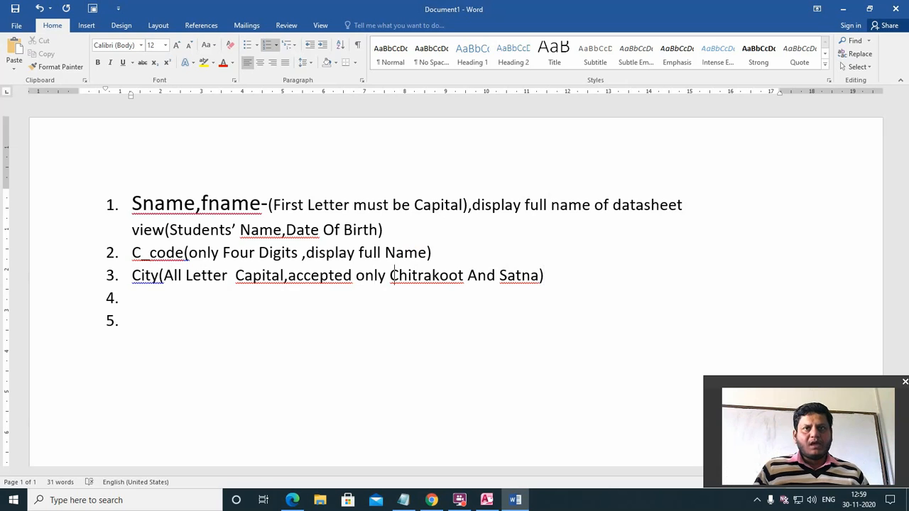
key(Left)
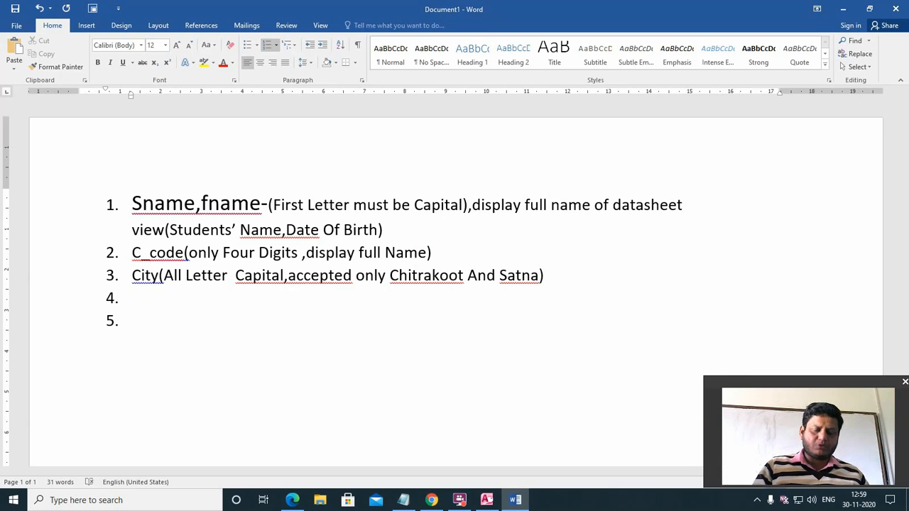
text(,)
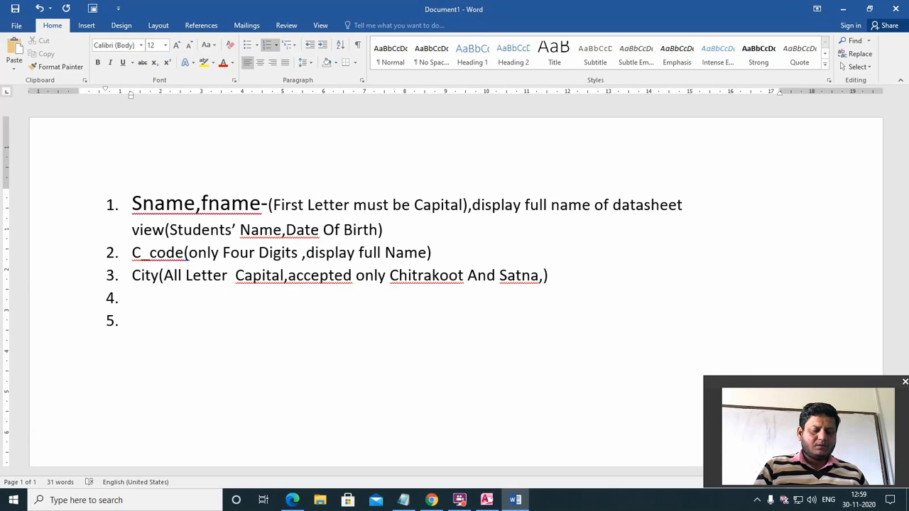
text(city n)
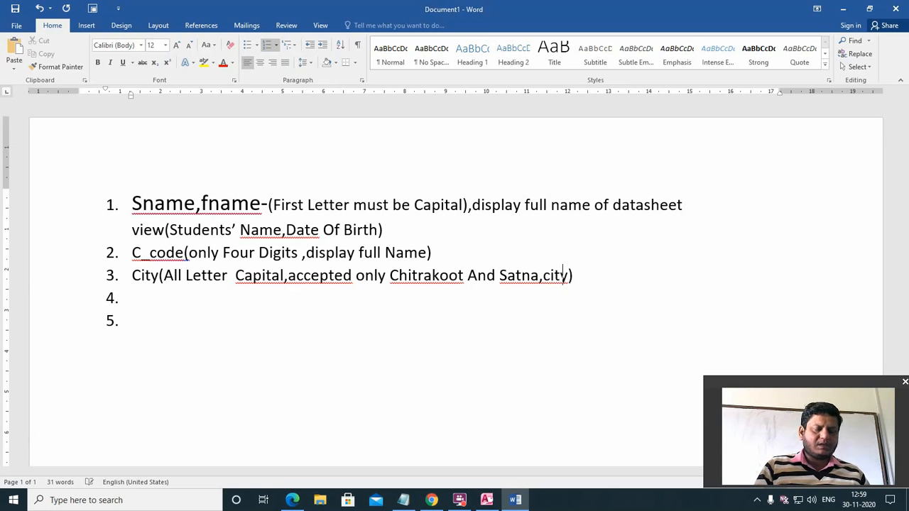
text(ame )
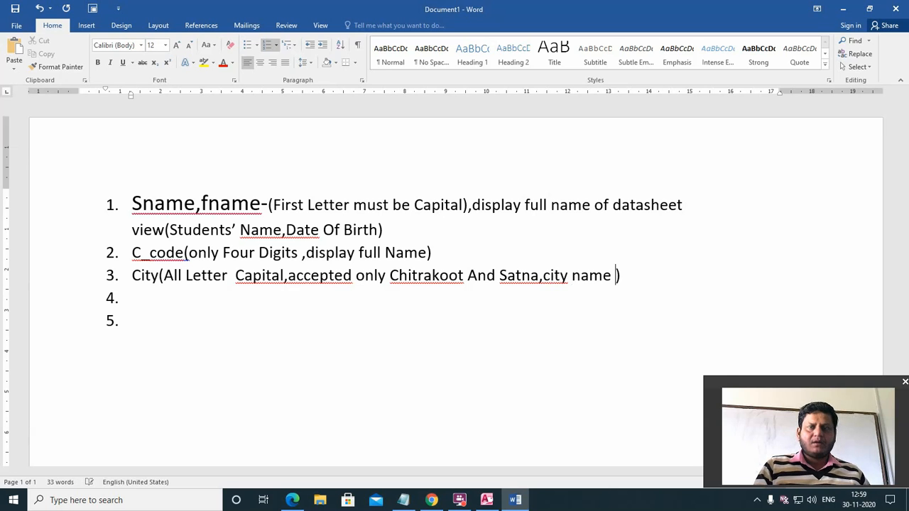
text(display)
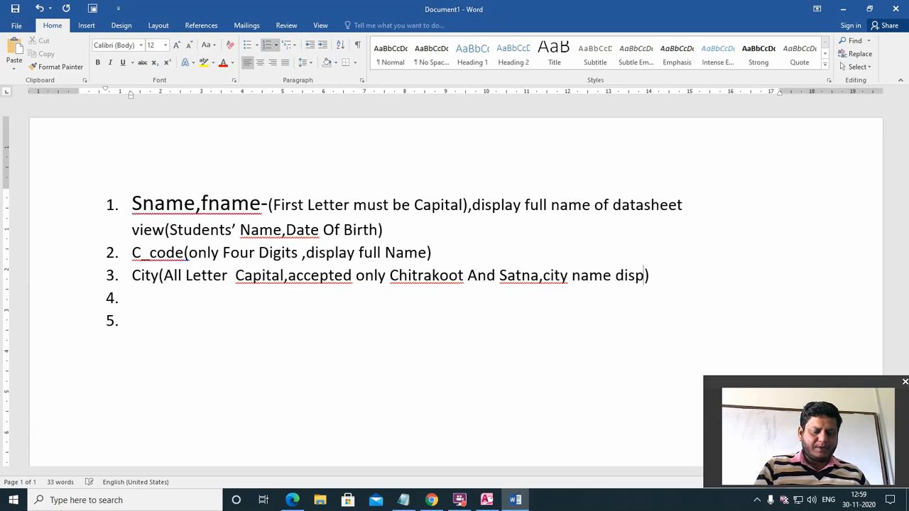
text( as a l)
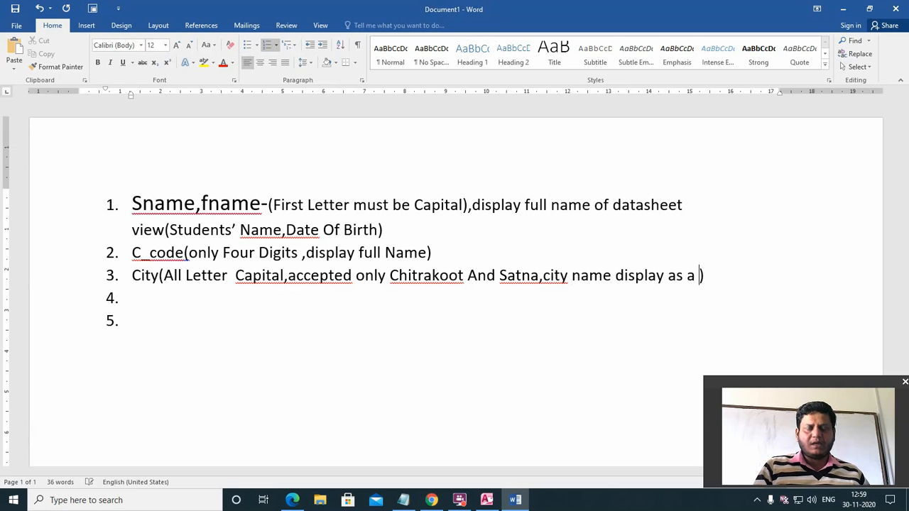
text(ist)
key(Right)
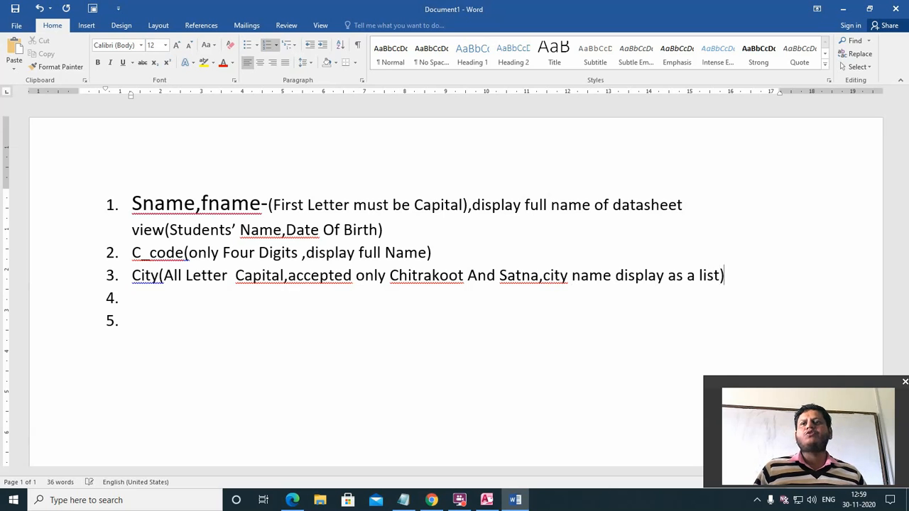
- Start the fourth list item with "Dob(" followed by the phrase "display full Name" copied from the C_code item
click(132, 298)
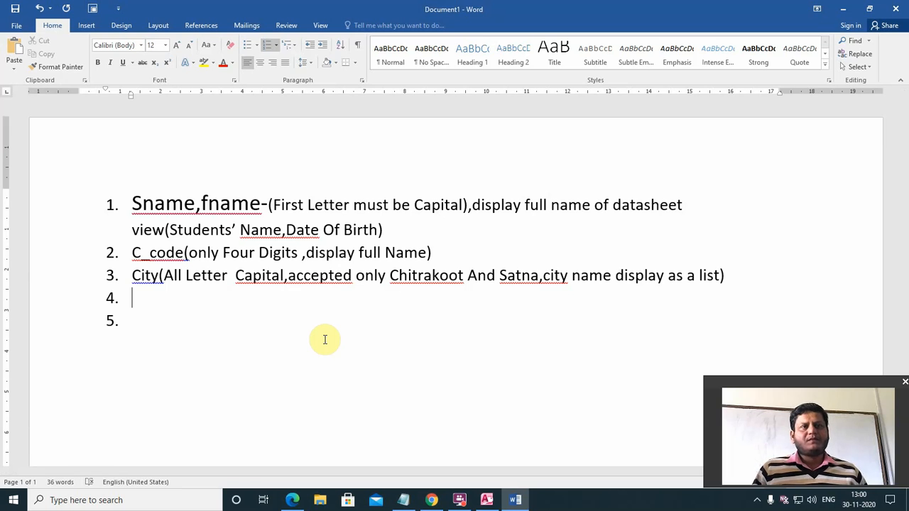
text(dob)
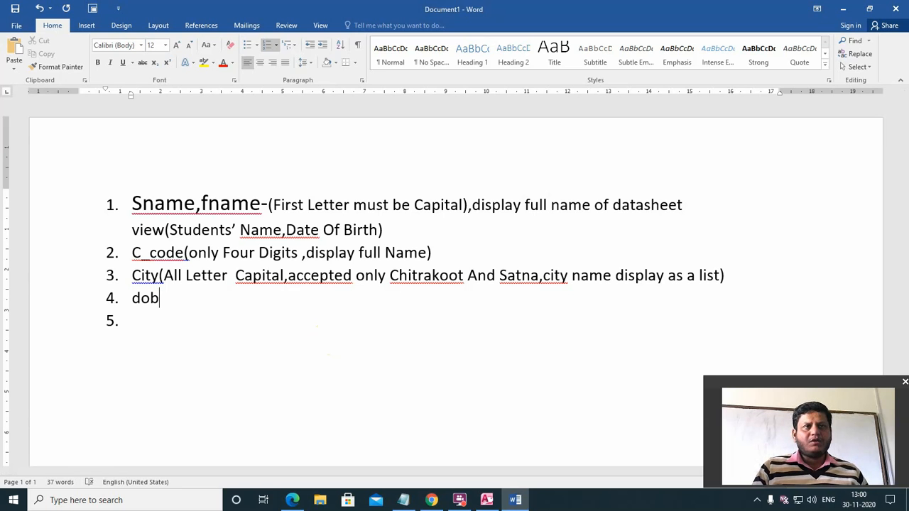
text(()
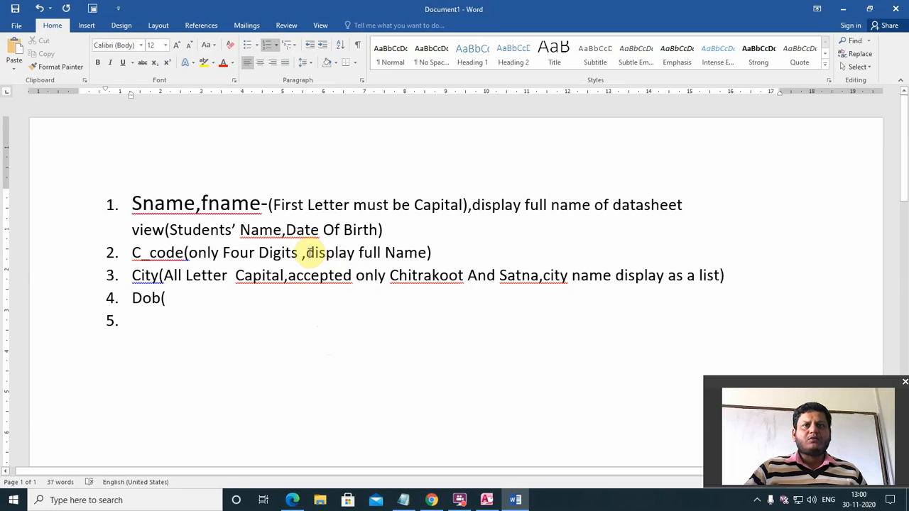
drag(305, 253, 417, 252)
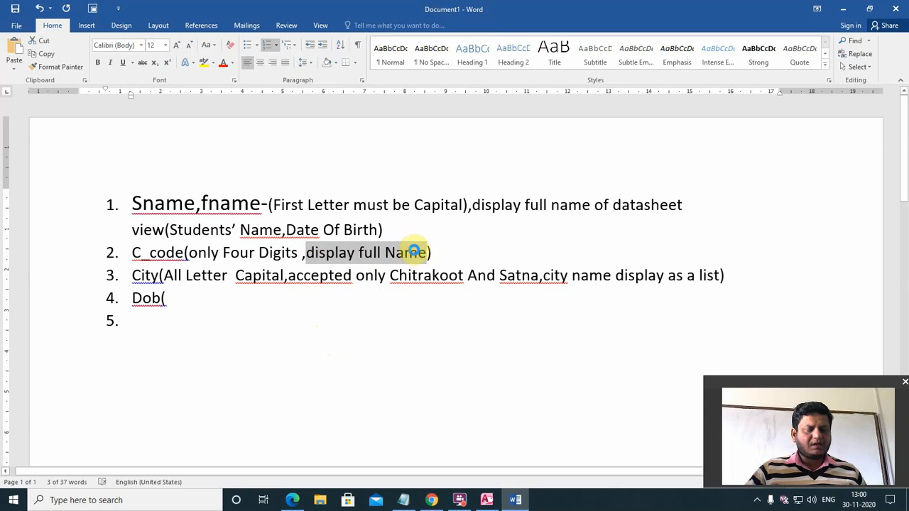
key(ctrl+c)
click(176, 298)
key(ctrl+v)
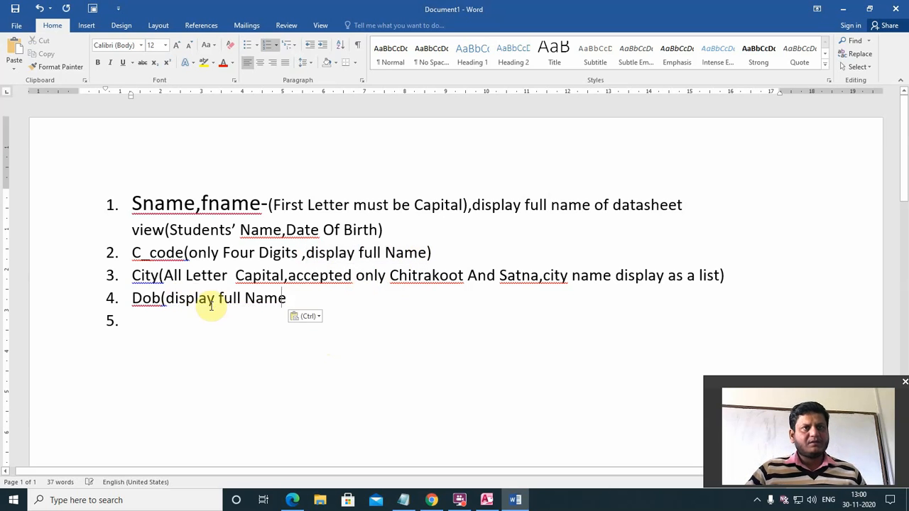
- Complete the Dob requirement with ",medium date)" and put a space between "Name" and the comma
text(,)
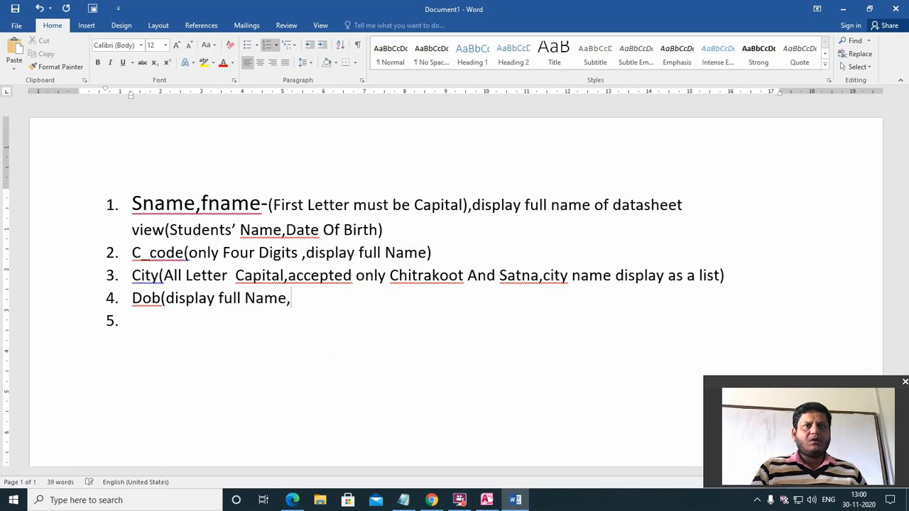
text(med)
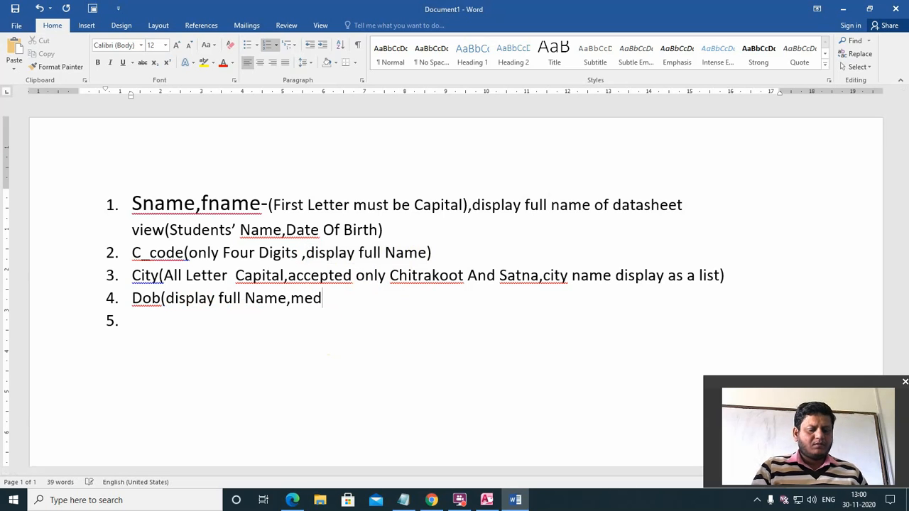
text(ium date)
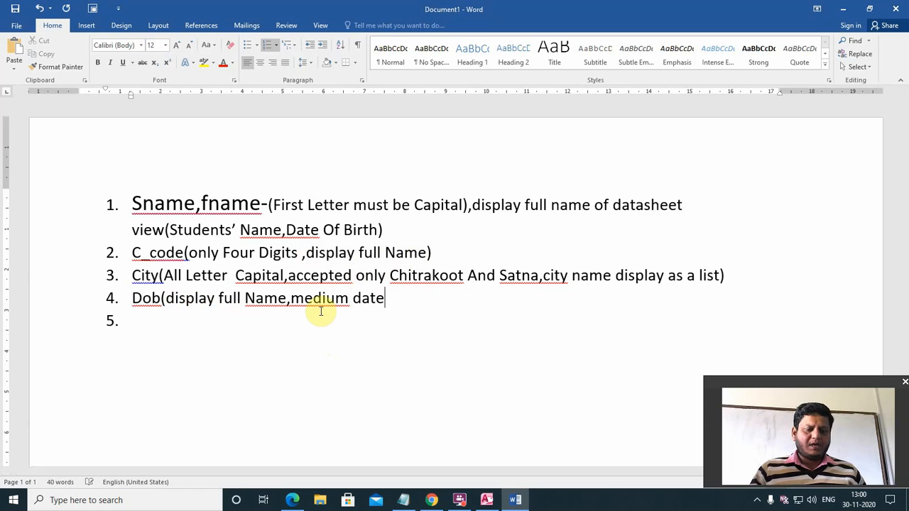
text())
click(289, 298)
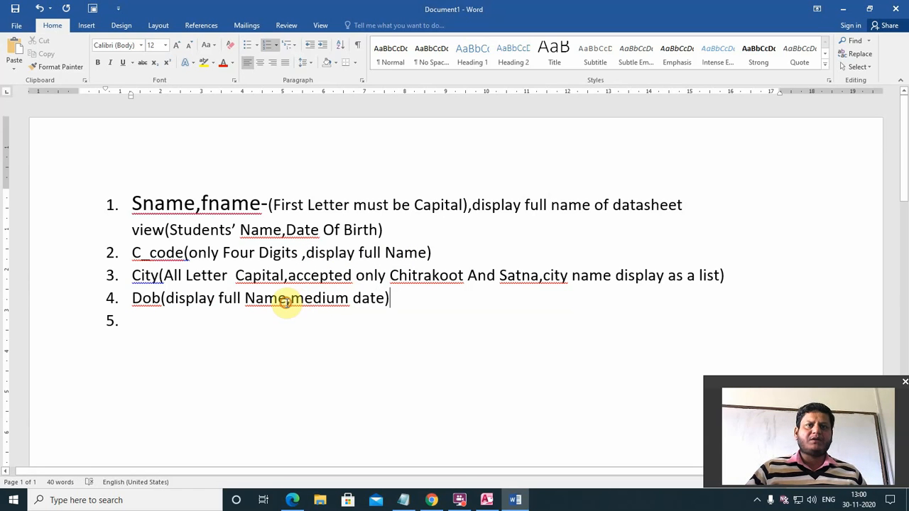
- Start the fifth list item with "Sub1,sub2....sub5("
click(329, 336)
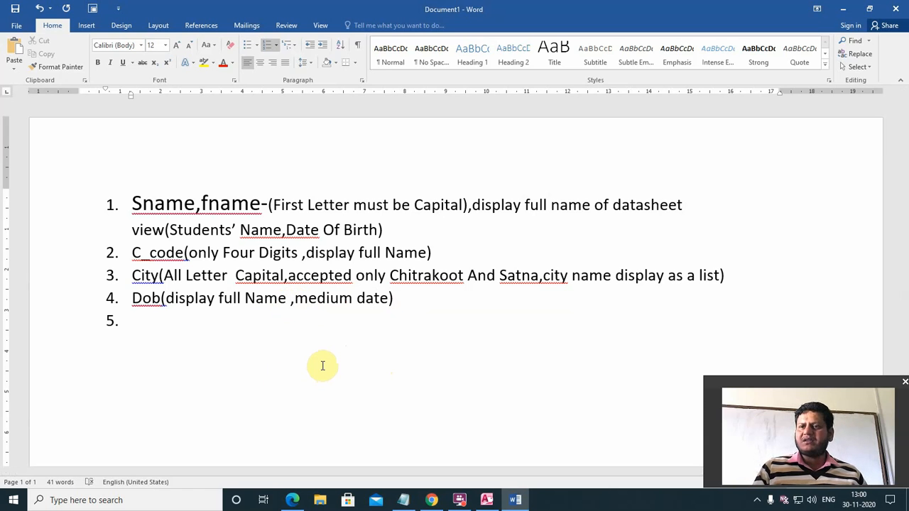
text(sub)
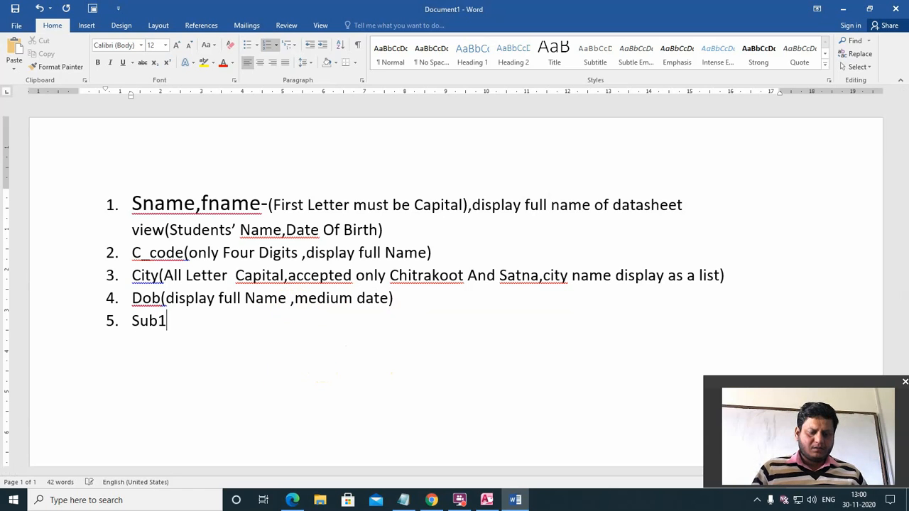
text(,s)
text(ub)
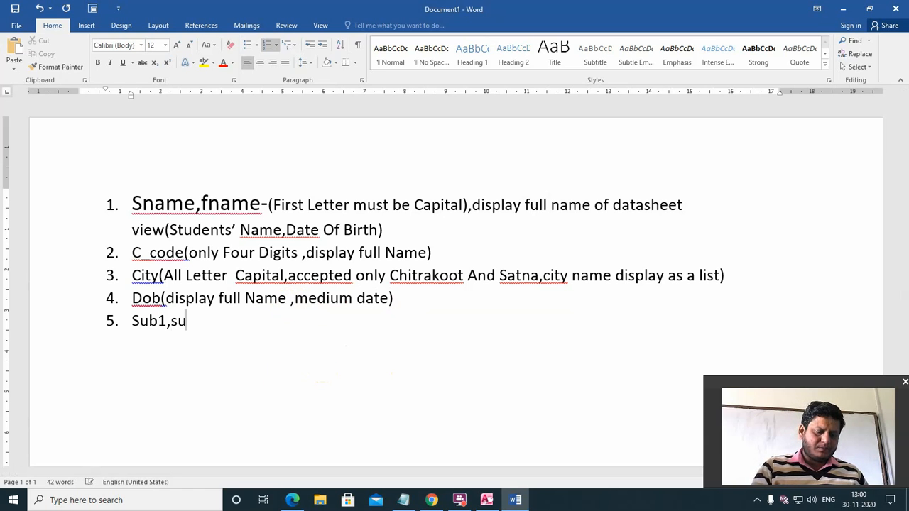
text(2....)
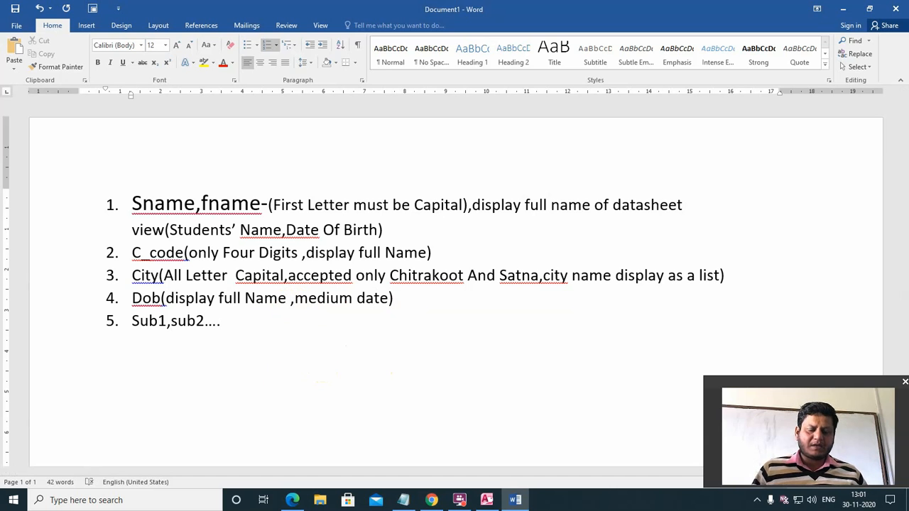
text(sub5()
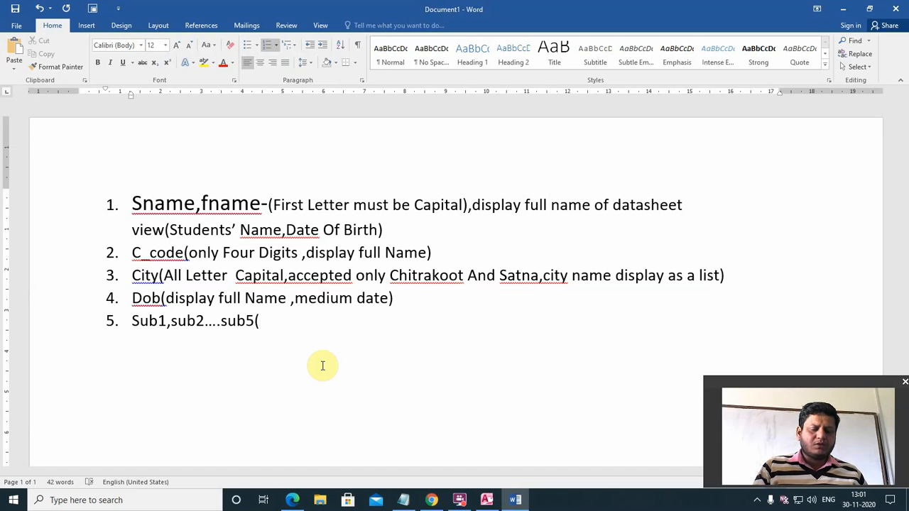
- Complete the fifth item with "only store 0 to 100)" and end the numbering on the empty line below it
text(only )
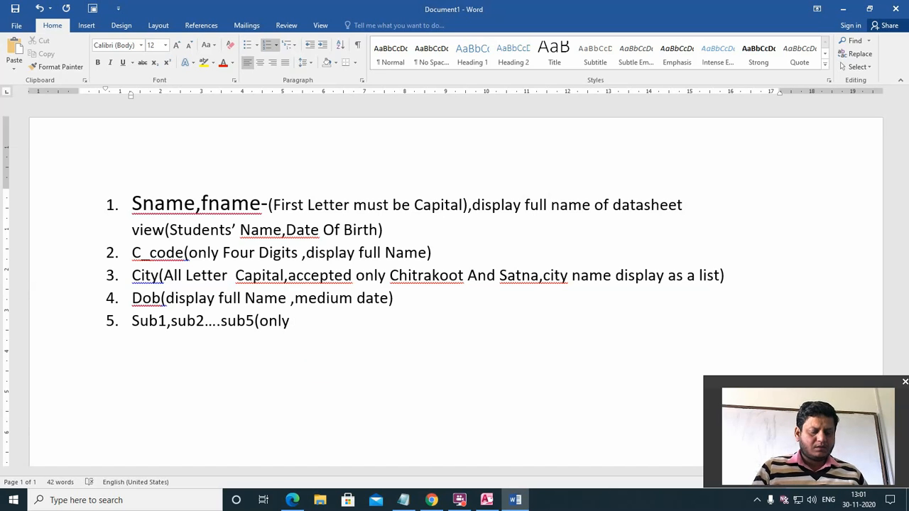
text(store )
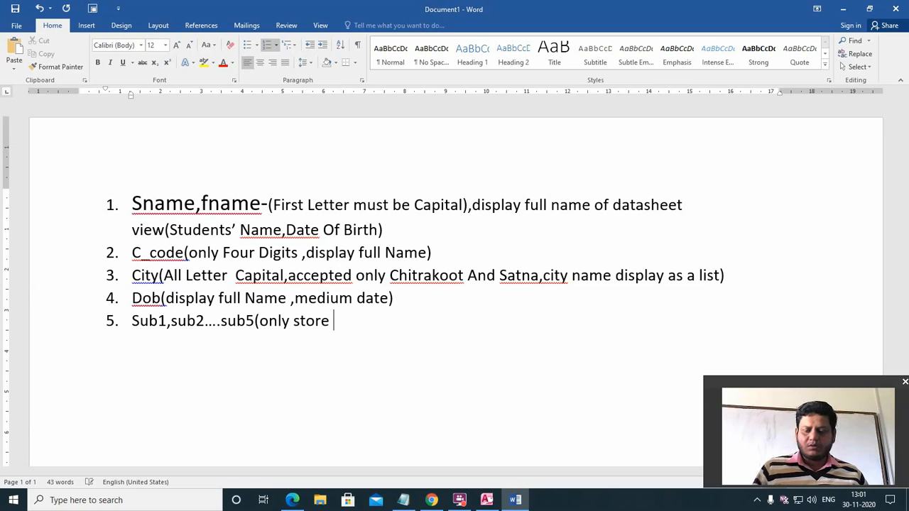
text(0 to )
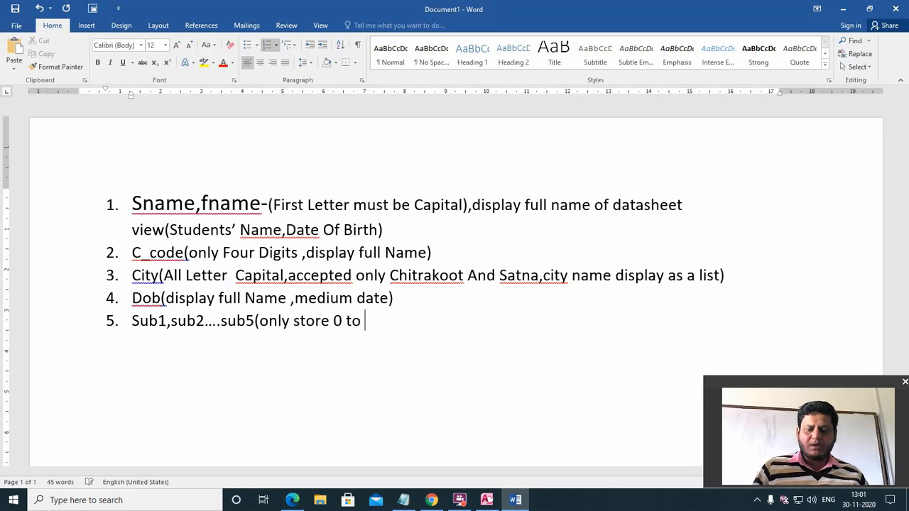
text(100))
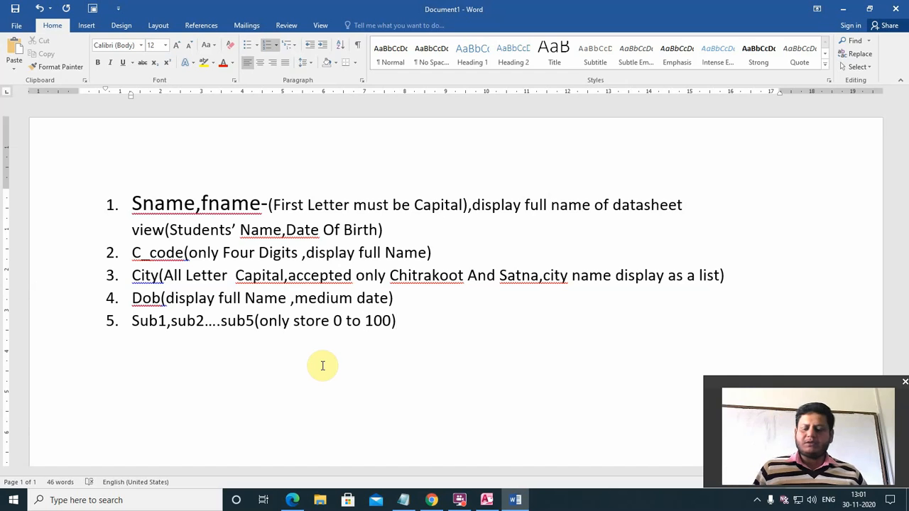
key(Return)
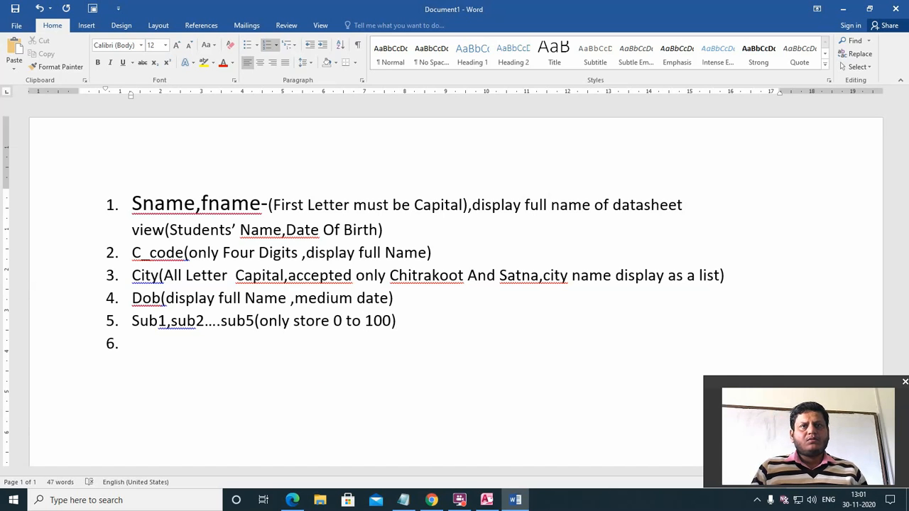
key(BackSpace)
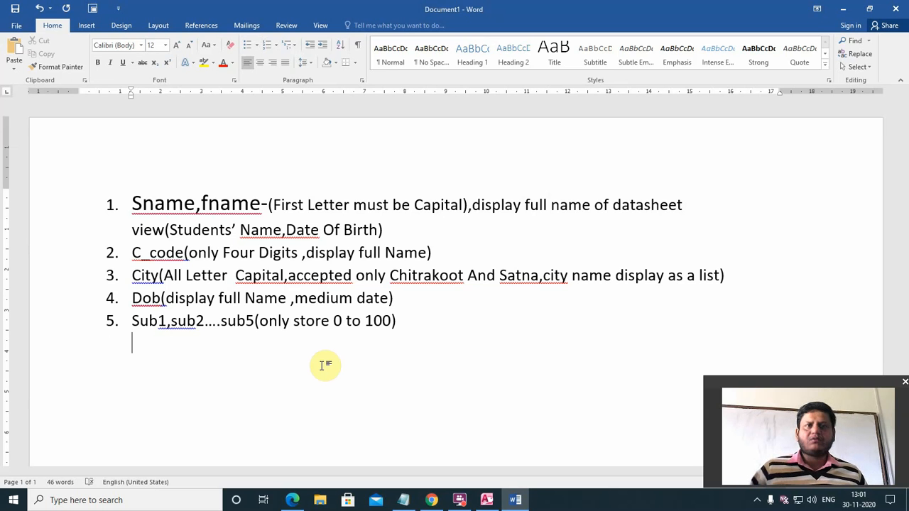
- Review the finished requirements, highlighting the Sname,fname item and the whole numbered list
scroll(325, 364, up, 1)
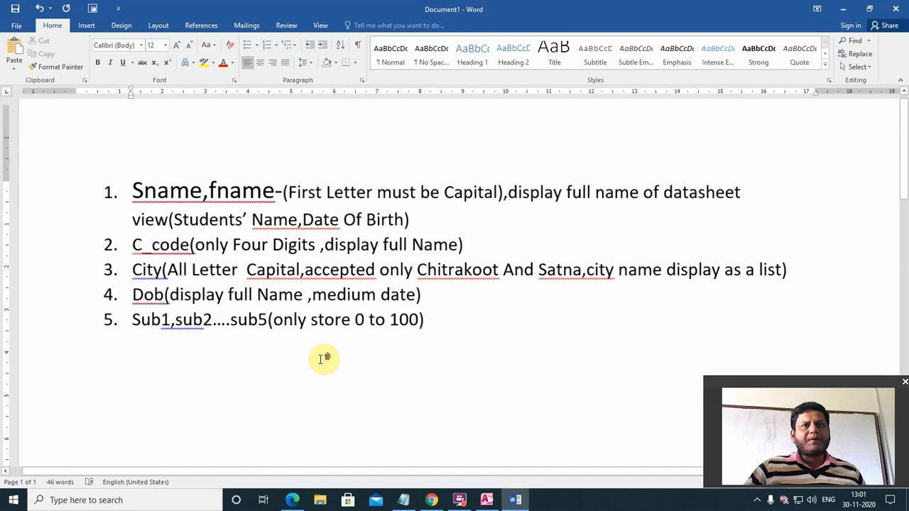
scroll(323, 359, up, 3)
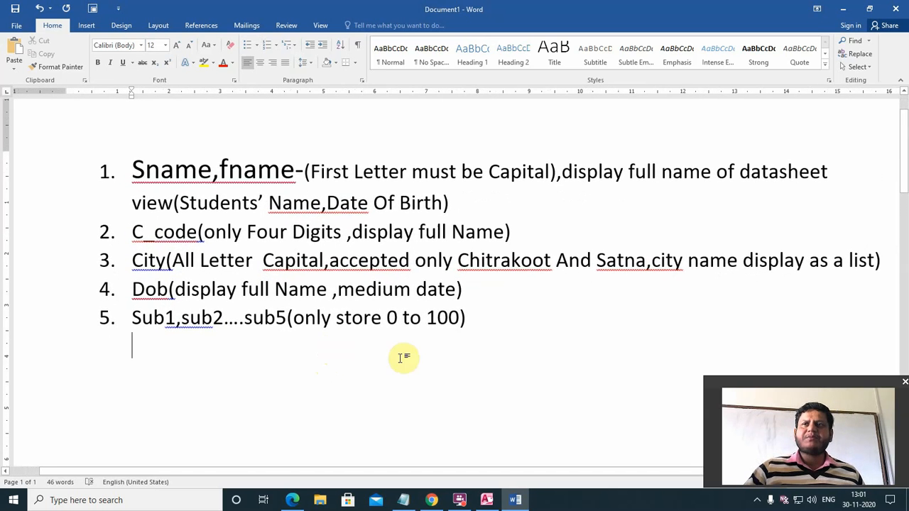
click(270, 199)
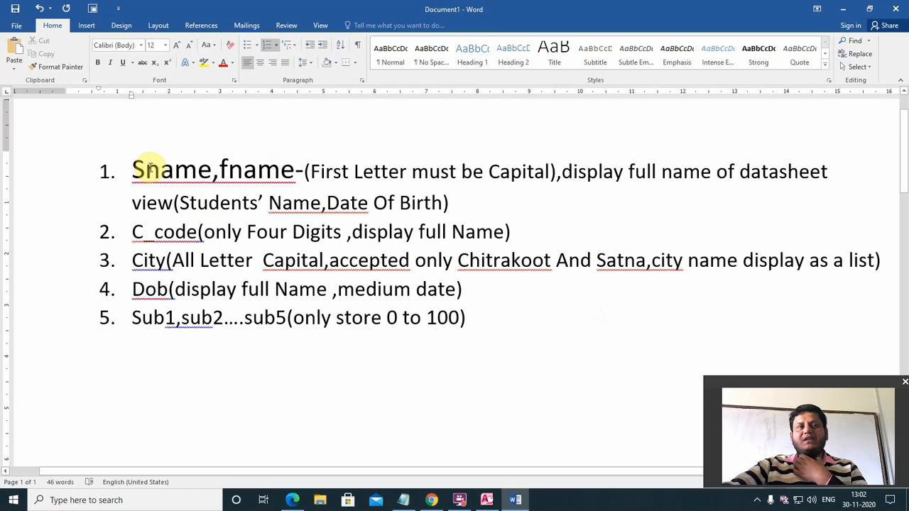
drag(133, 171, 468, 192)
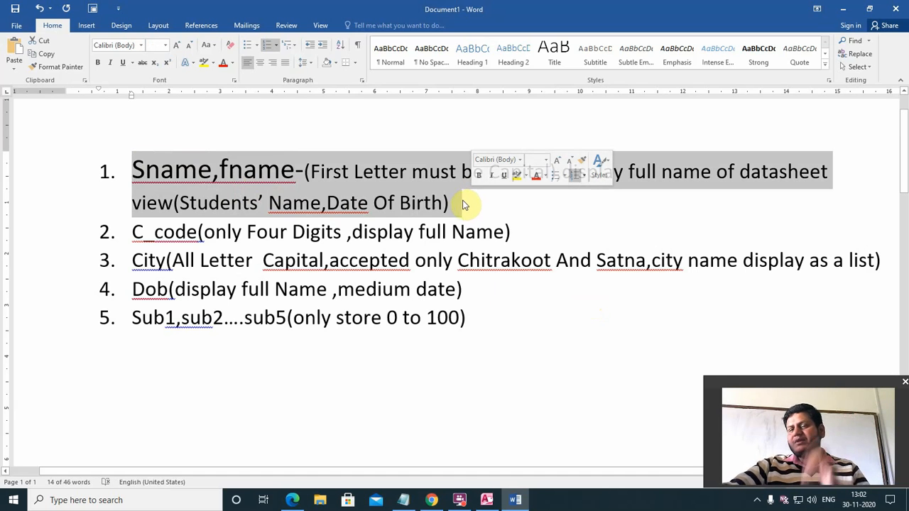
click(197, 204)
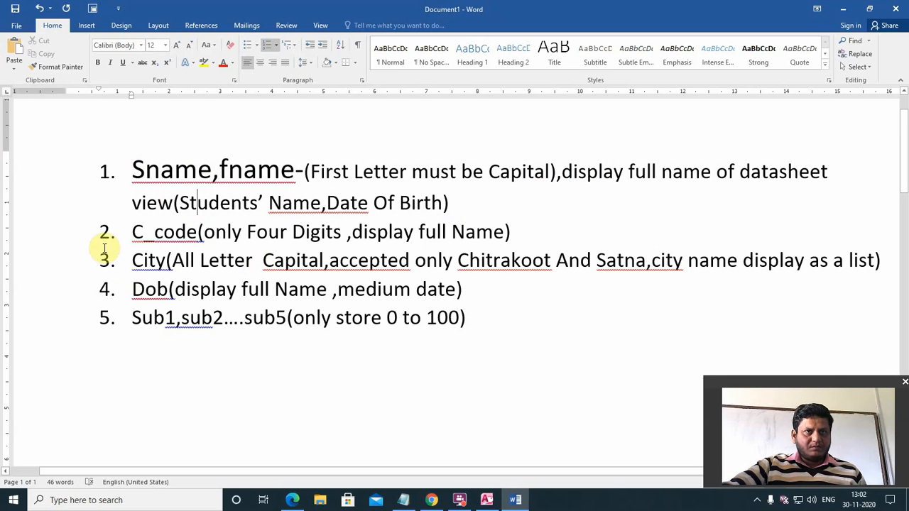
drag(128, 164, 495, 342)
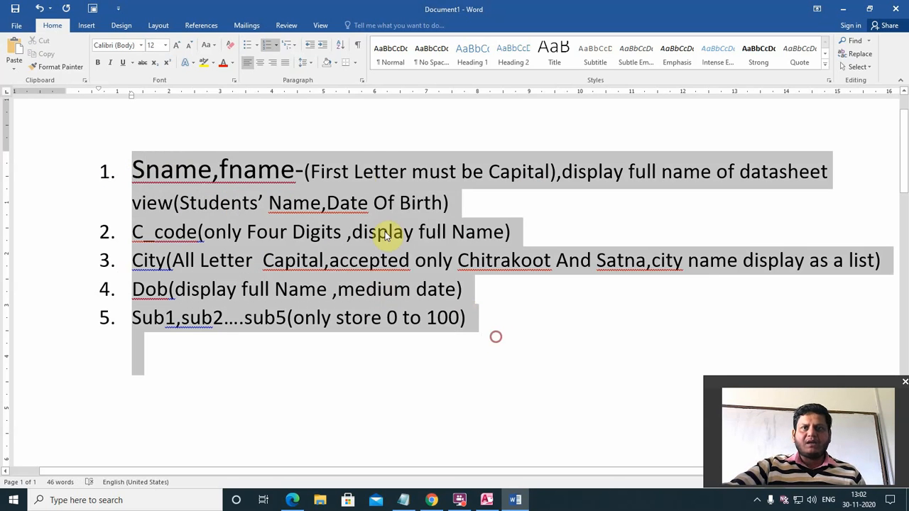
click(199, 128)
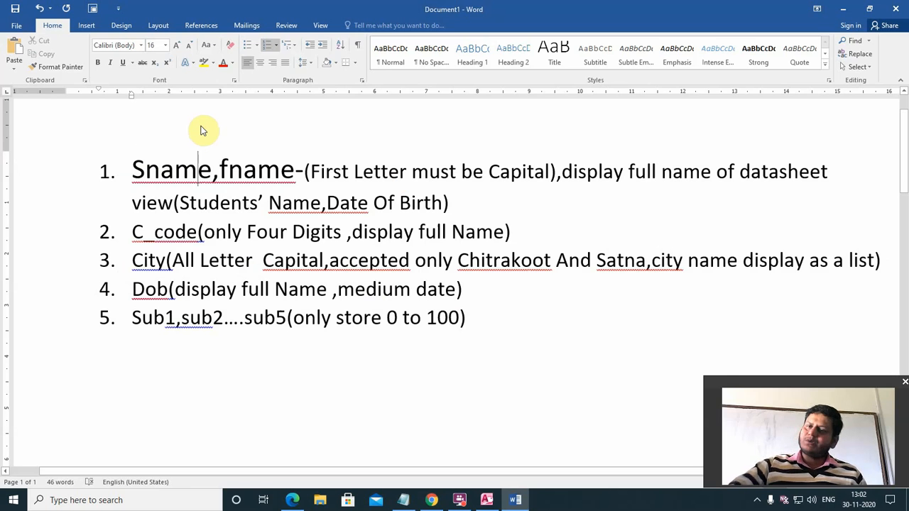